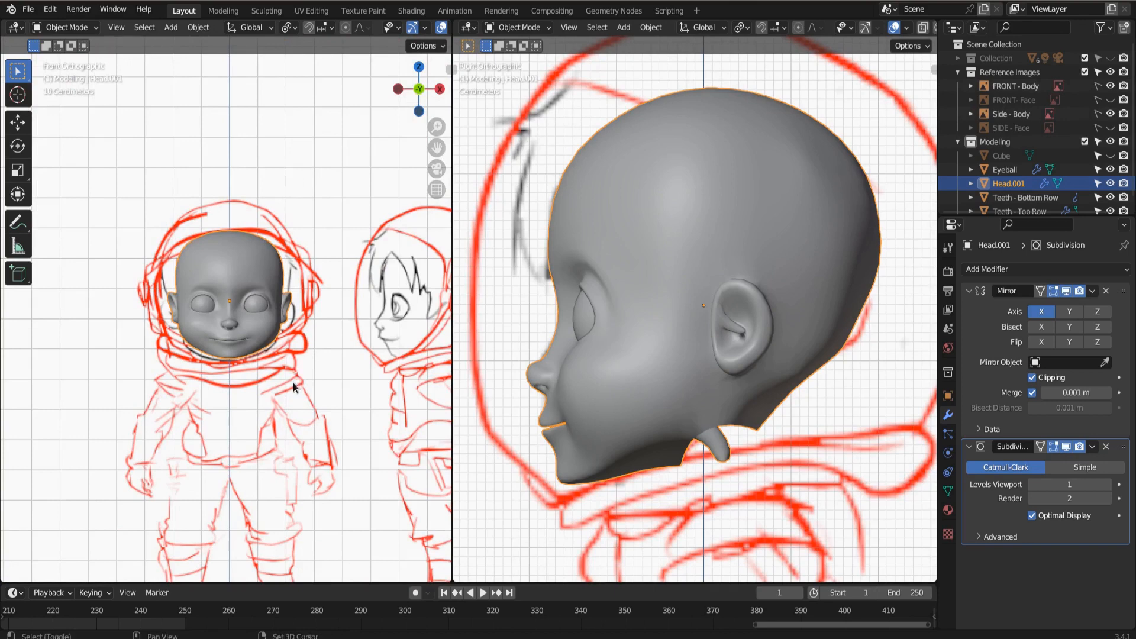
# Select the edge loop around the head's neck opening and extrude it downward to start the neck.
pyautogui.keyDown('shift'); pyautogui.moveTo(291, 383); pyautogui.dragTo(298, 278, button='middle'); pyautogui.keyUp('shift')
pyautogui.scroll(2, 298, 278)
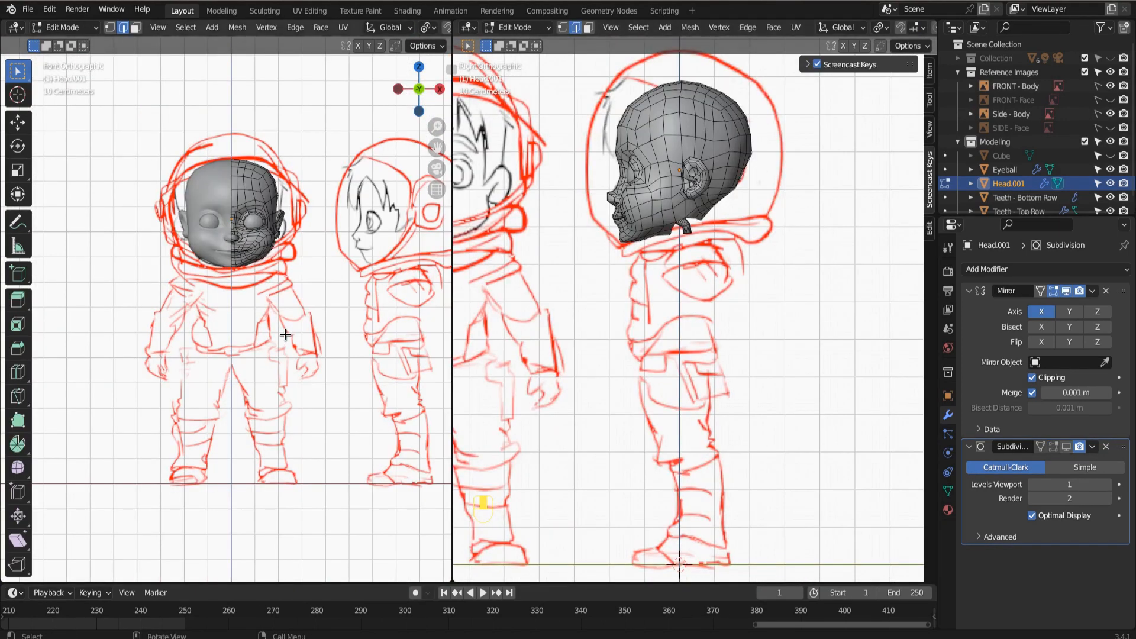
pyautogui.scroll(2, 284, 330)
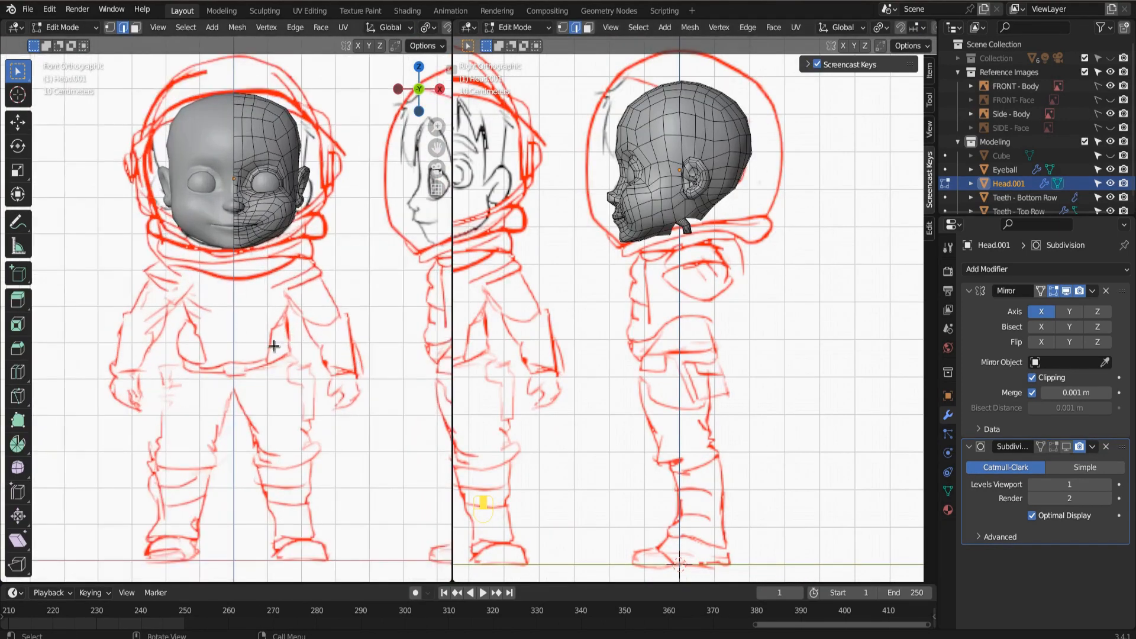
pyautogui.scroll(5, 700, 211)
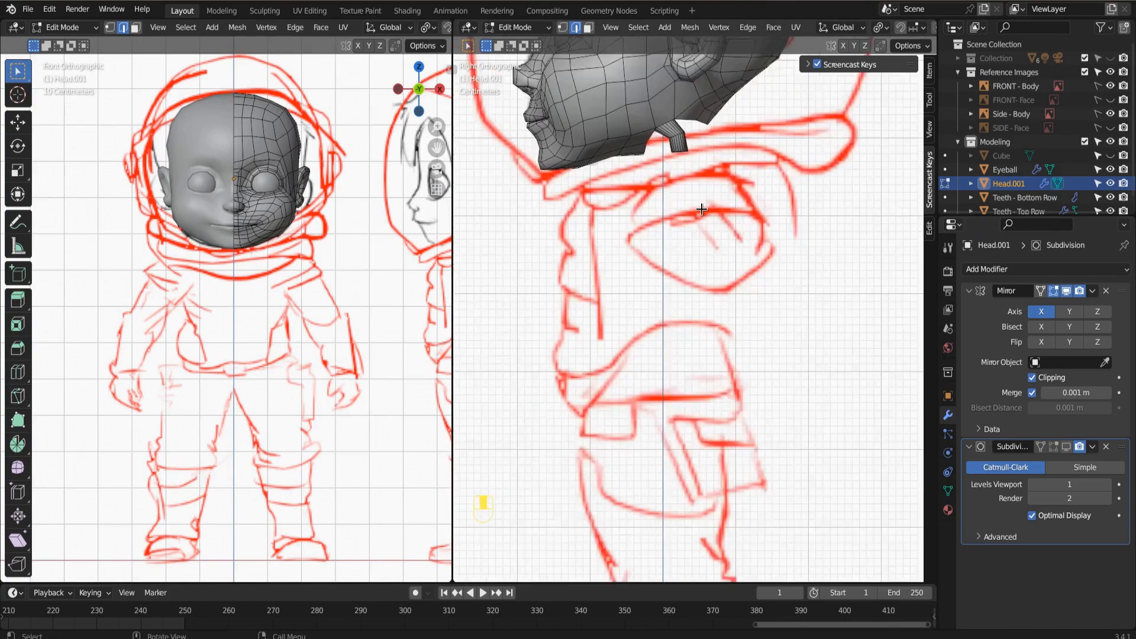
pyautogui.keyDown('shift'); pyautogui.moveTo(700, 223); pyautogui.dragTo(648, 305, button='middle'); pyautogui.keyUp('shift')
pyautogui.scroll(3, 706, 385)
pyautogui.keyDown('alt'); pyautogui.click(555, 255); pyautogui.keyUp('alt')
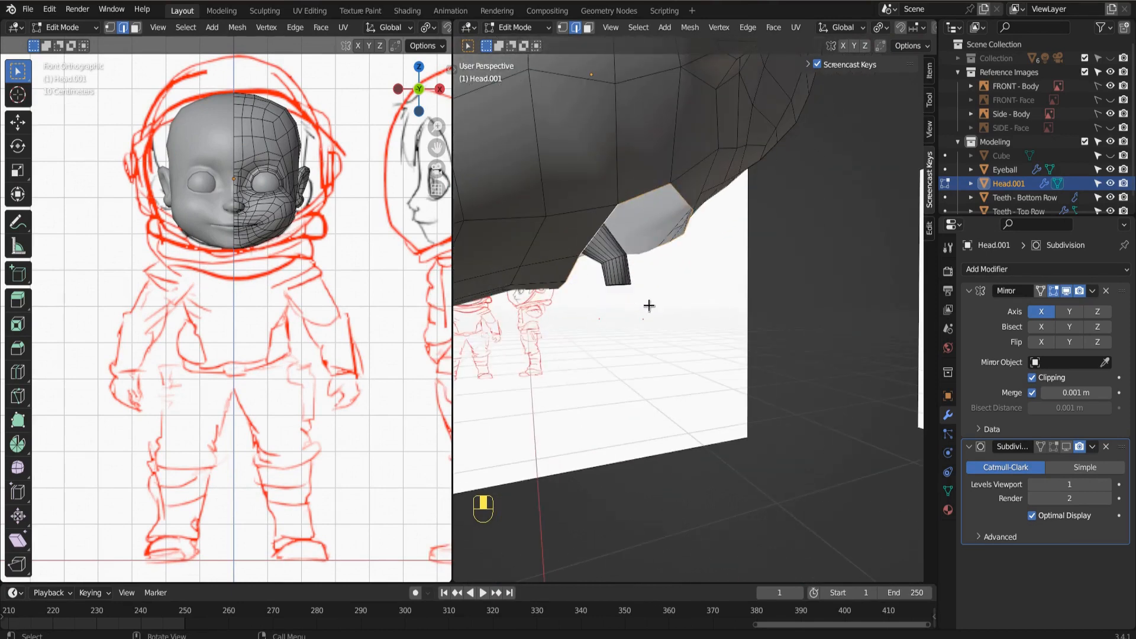
pyautogui.press('KP_1')
pyautogui.press('KP_3')
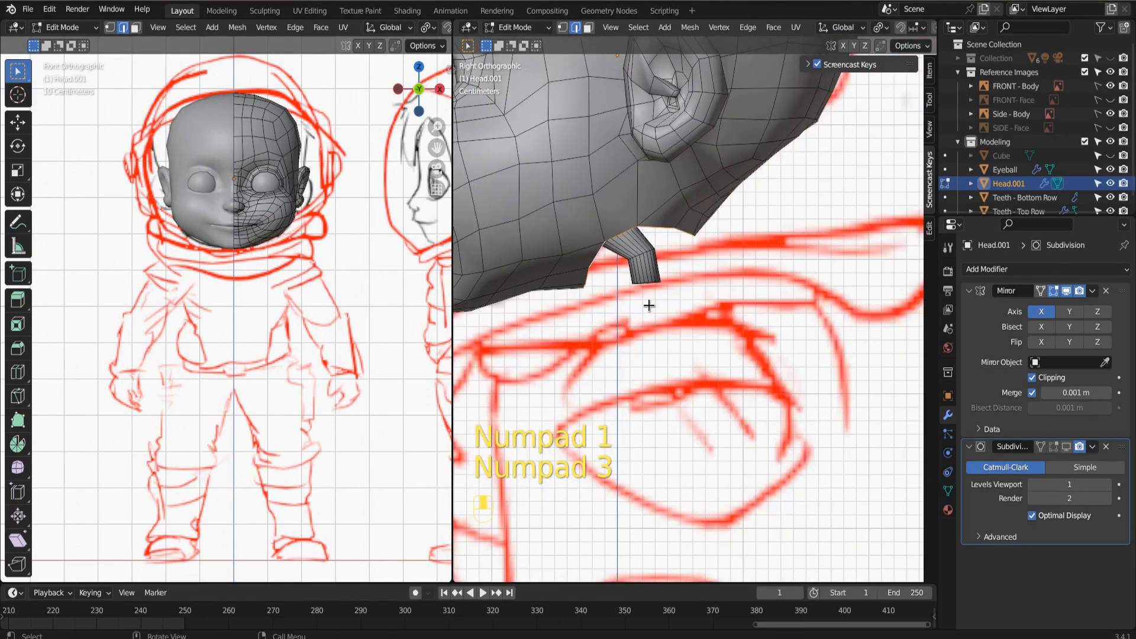
pyautogui.scroll(3, 275, 257)
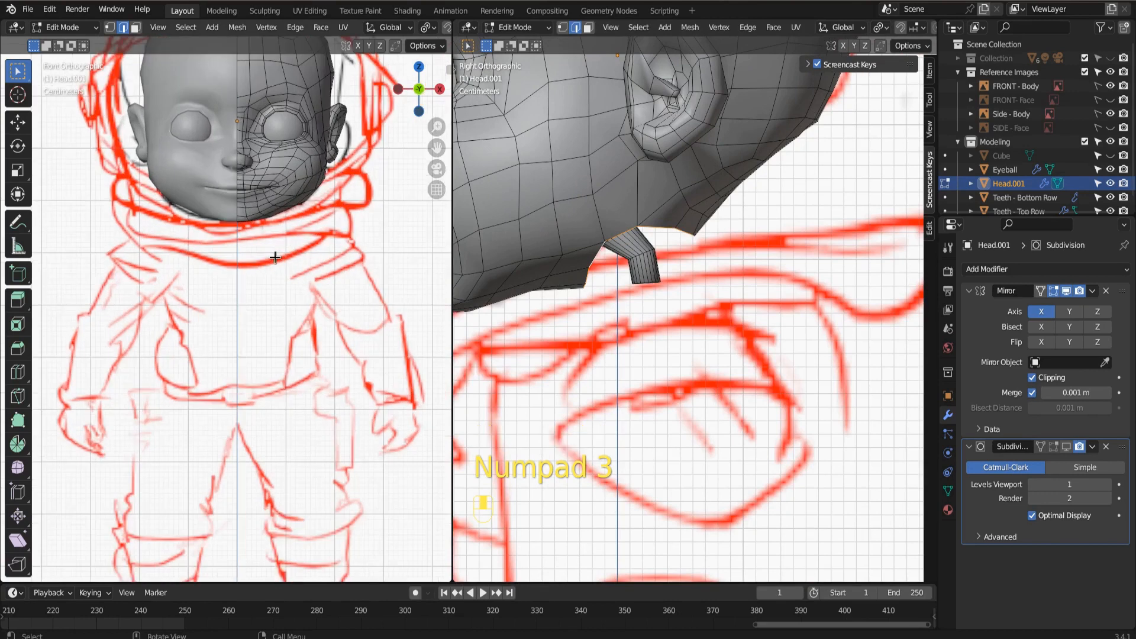
pyautogui.press('e')
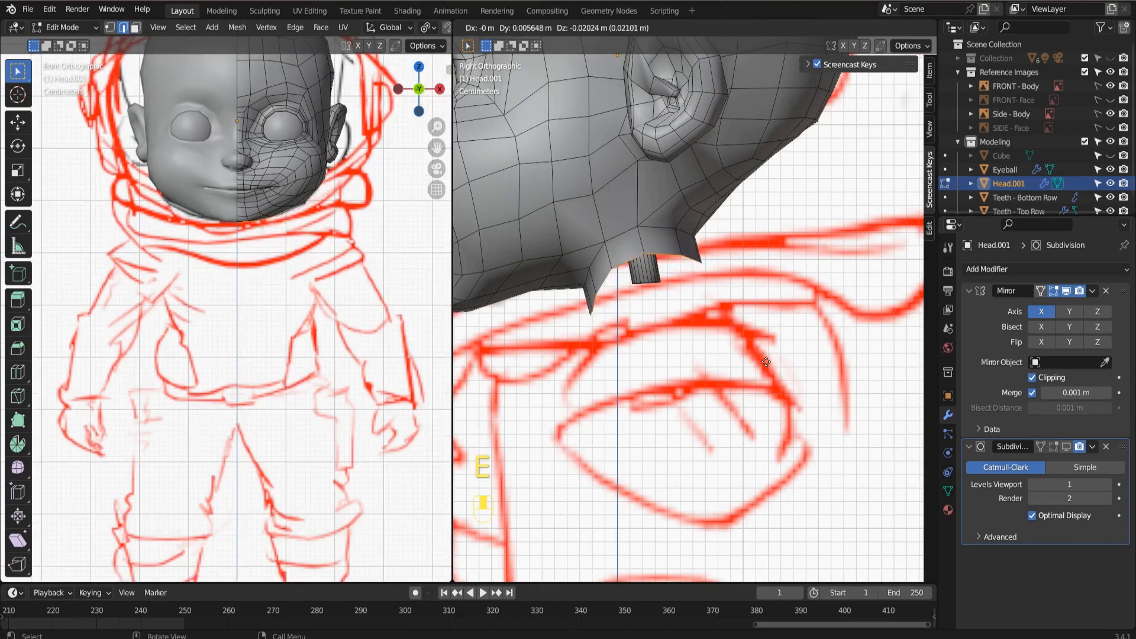
pyautogui.click(764, 409)
# Move the extruded neck loop vertically along Z and flatten it by scaling Z to 0.
pyautogui.scroll(3, 290, 318)
pyautogui.keyDown('shift'); pyautogui.moveTo(291, 317); pyautogui.dragTo(318, 450, button='middle'); pyautogui.keyUp('shift')
pyautogui.press('g')
pyautogui.press('z')
pyautogui.click(737, 304)
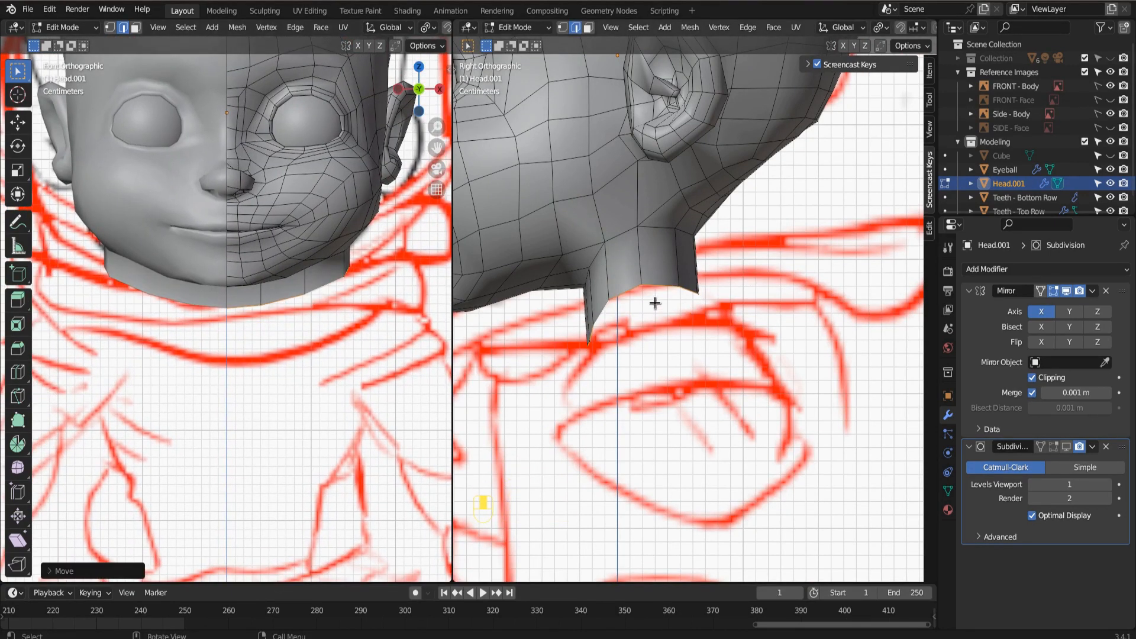
pyautogui.press('s')
pyautogui.press('z')
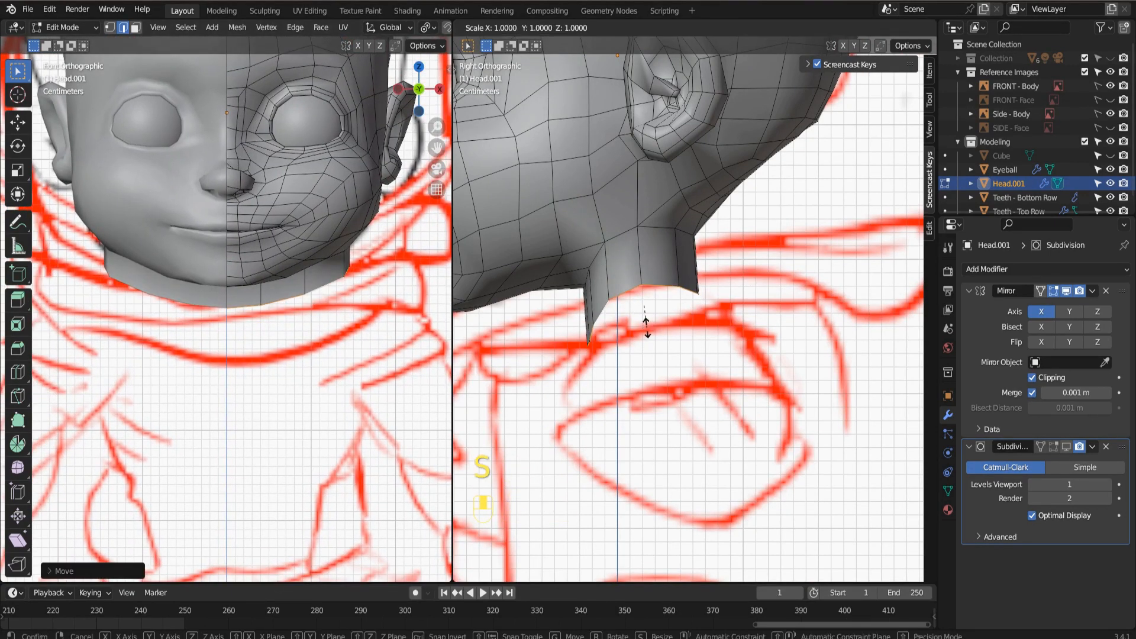
pyautogui.press('0')
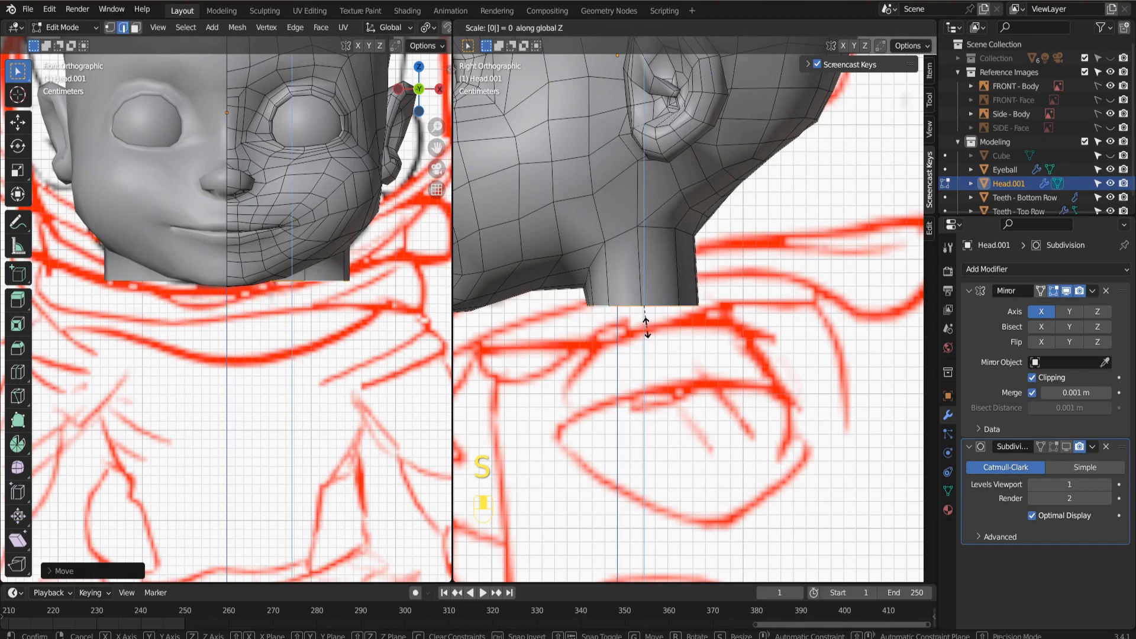
pyautogui.click(645, 325)
# Place the 3D cursor at the front of the neck's bottom edge, beneath the chin.
pyautogui.moveTo(645, 325); pyautogui.dragTo(550, 301, button='middle')
pyautogui.click(17, 95)
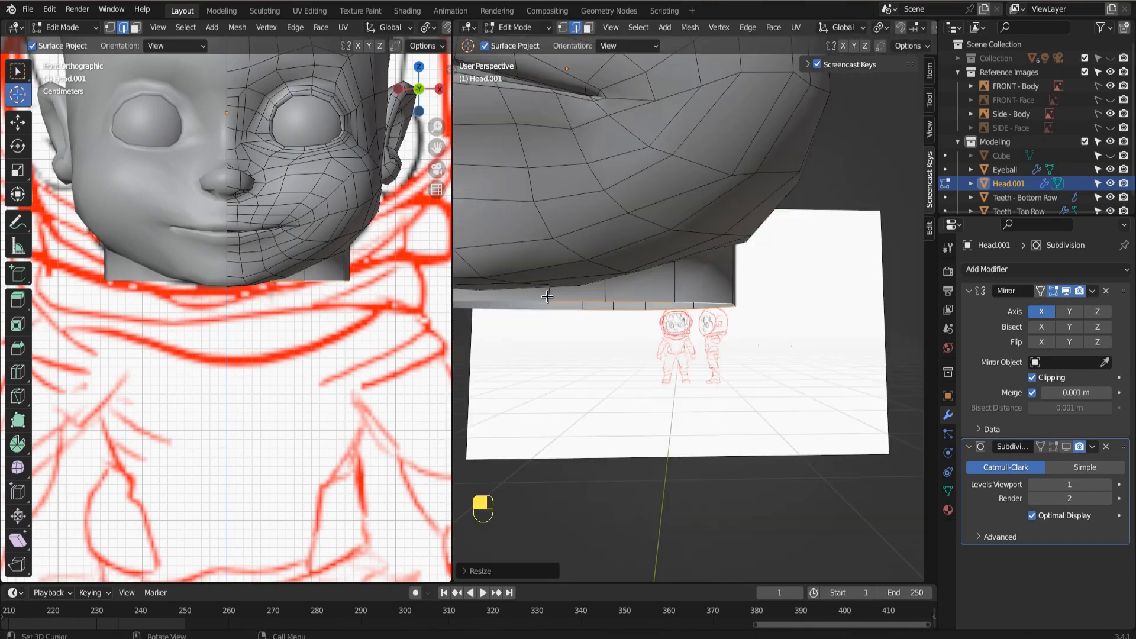
pyautogui.click(549, 298)
pyautogui.scroll(-5, 710, 27)
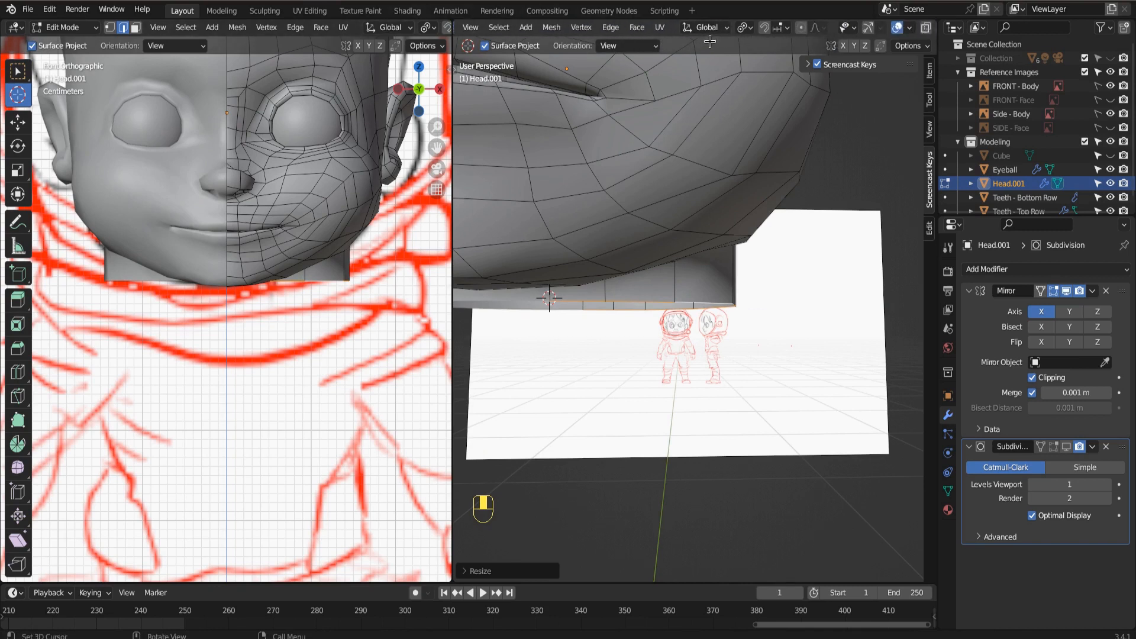
# Set the pivot point to 3D Cursor and scale the neck's bottom loop inward along X to about half its width.
pyautogui.click(749, 28)
pyautogui.click(766, 58)
pyautogui.press('s')
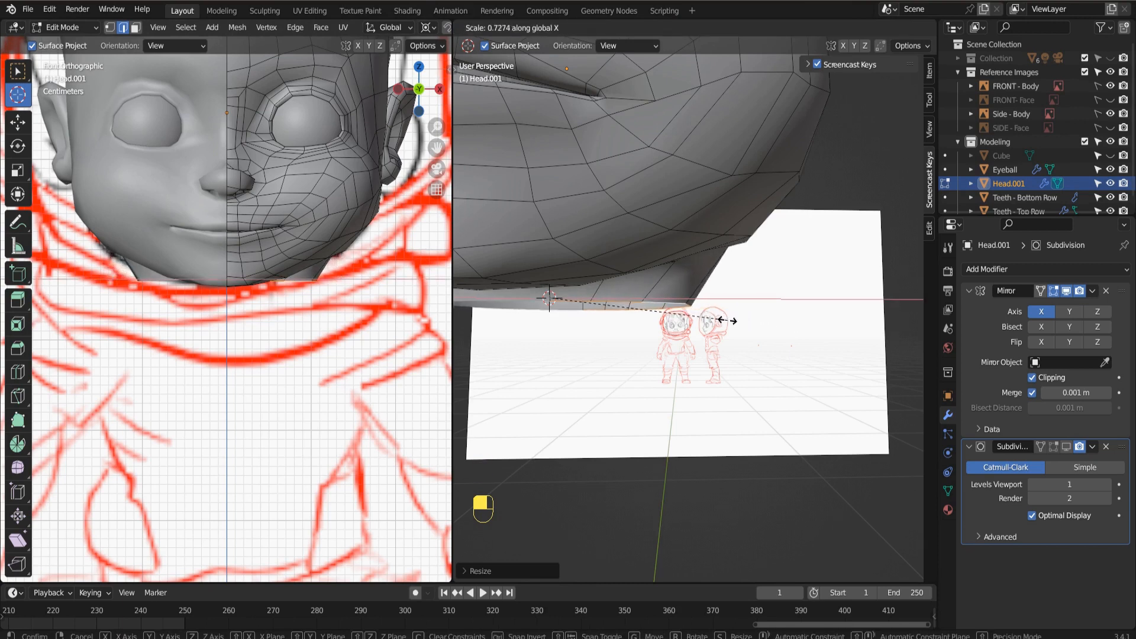
pyautogui.click(686, 341)
# Return to the Select Box tool and set the transform pivot point to Active Element.
pyautogui.moveTo(690, 345); pyautogui.dragTo(556, 370, button='middle')
pyautogui.press('KP_3')
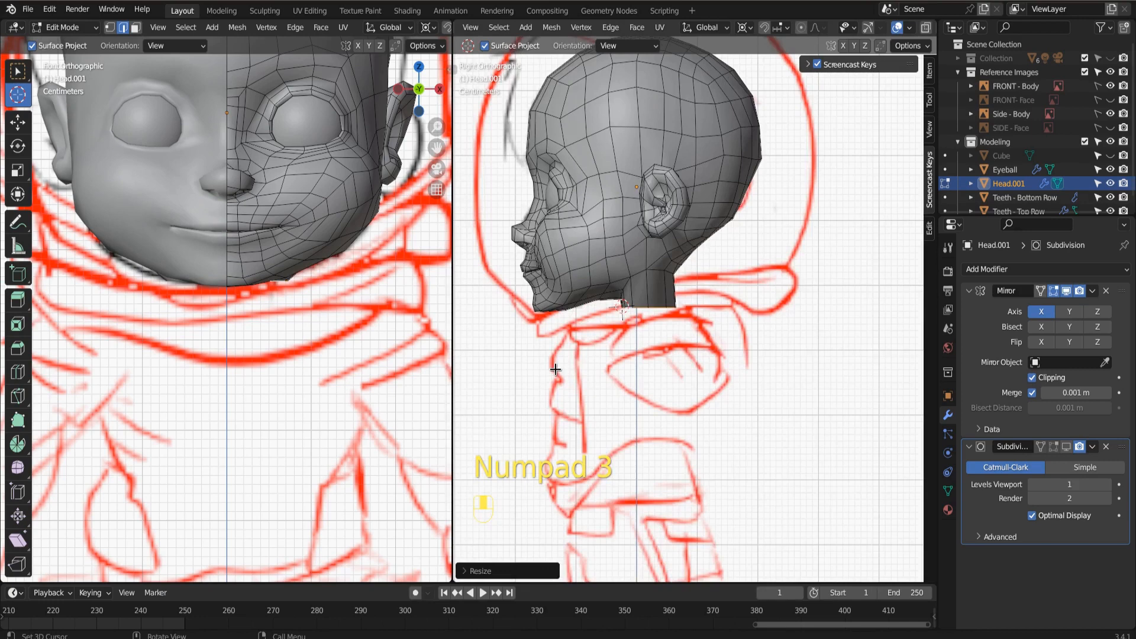
pyautogui.scroll(5, 637, 391)
pyautogui.scroll(-1, 630, 379)
pyautogui.moveTo(691, 363); pyautogui.dragTo(690, 363, button='middle')
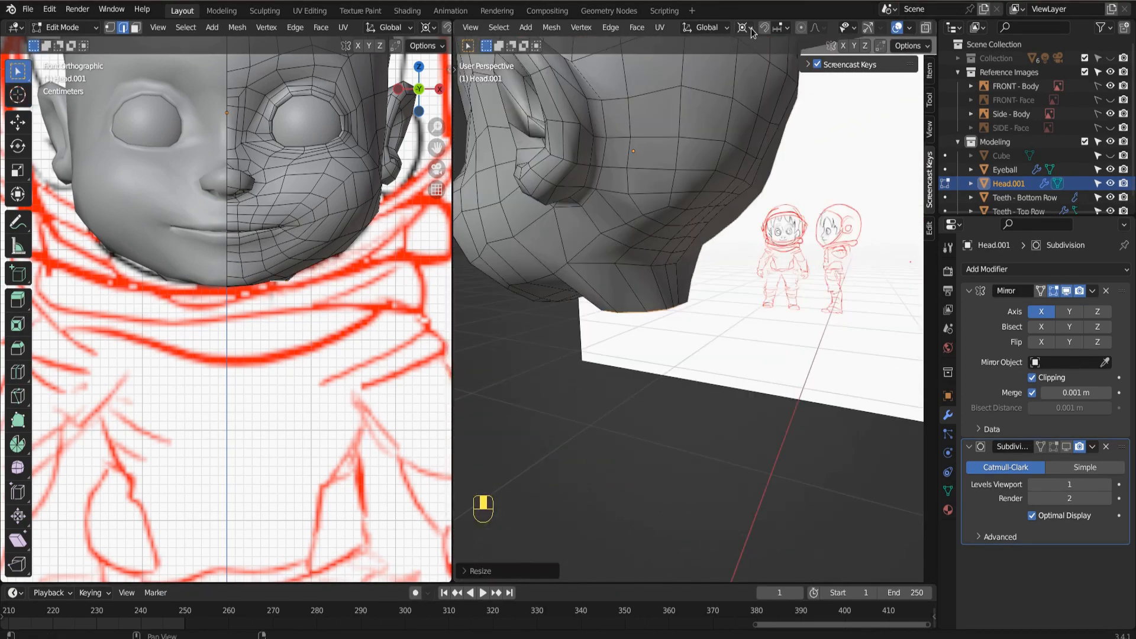
pyautogui.click(750, 28)
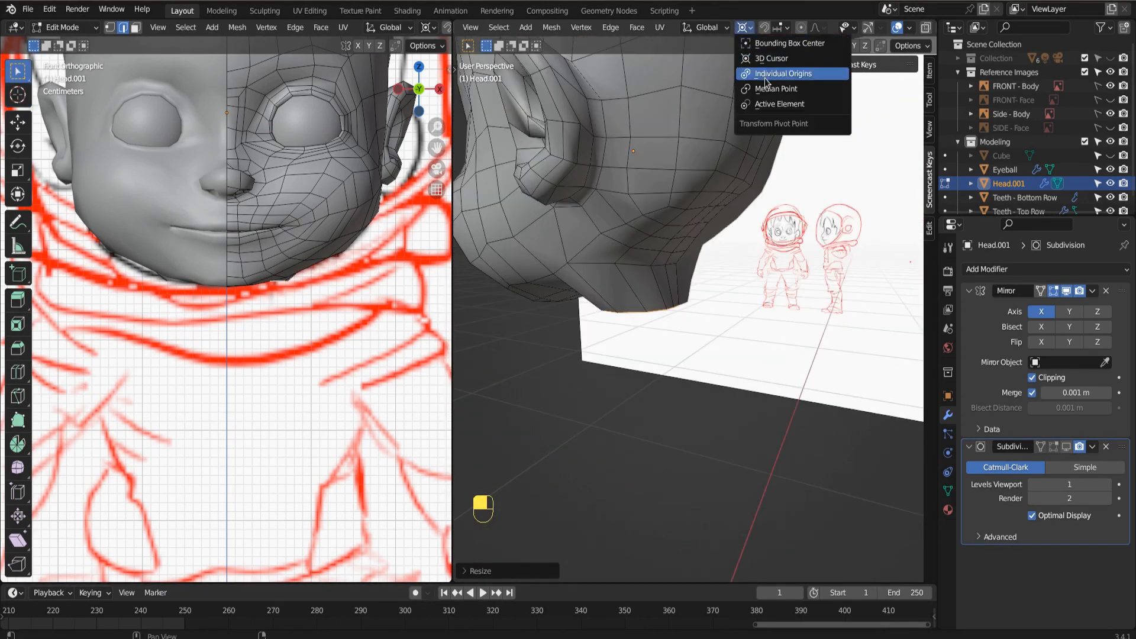
pyautogui.click(772, 103)
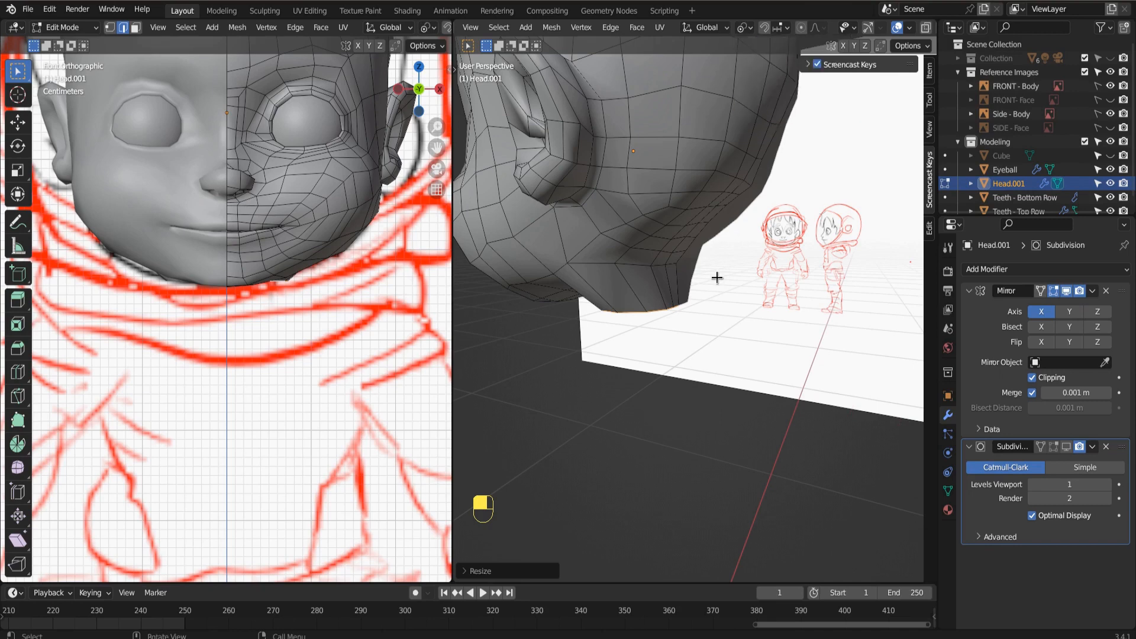
# Adjust the mesh where the neck meets the jaw by moving it with smooth proportional editing.
pyautogui.moveTo(718, 274)
pyautogui.mouseDown(button='middle')
pyautogui.moveTo(626, 285)
pyautogui.moveTo(659, 294)
pyautogui.moveTo(642, 270)
pyautogui.mouseUp(button='middle')
pyautogui.press('g')
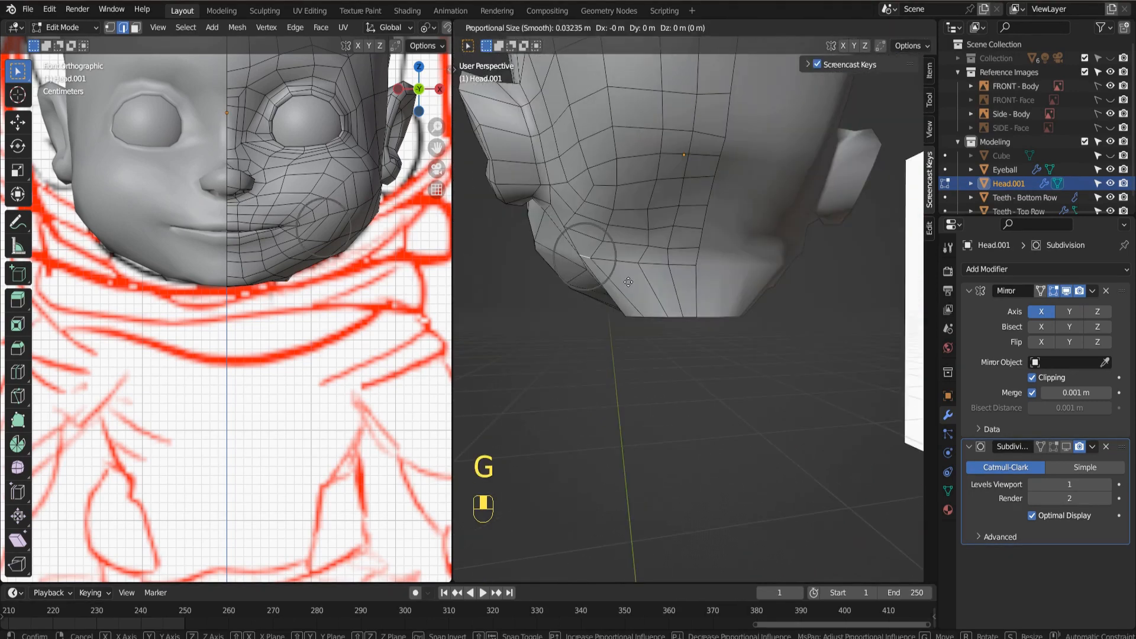
pyautogui.click(636, 262)
# In vertex selection mode, move a single vertex of the neck rim outward along its local Y axis with proportional editing.
pyautogui.press('1')
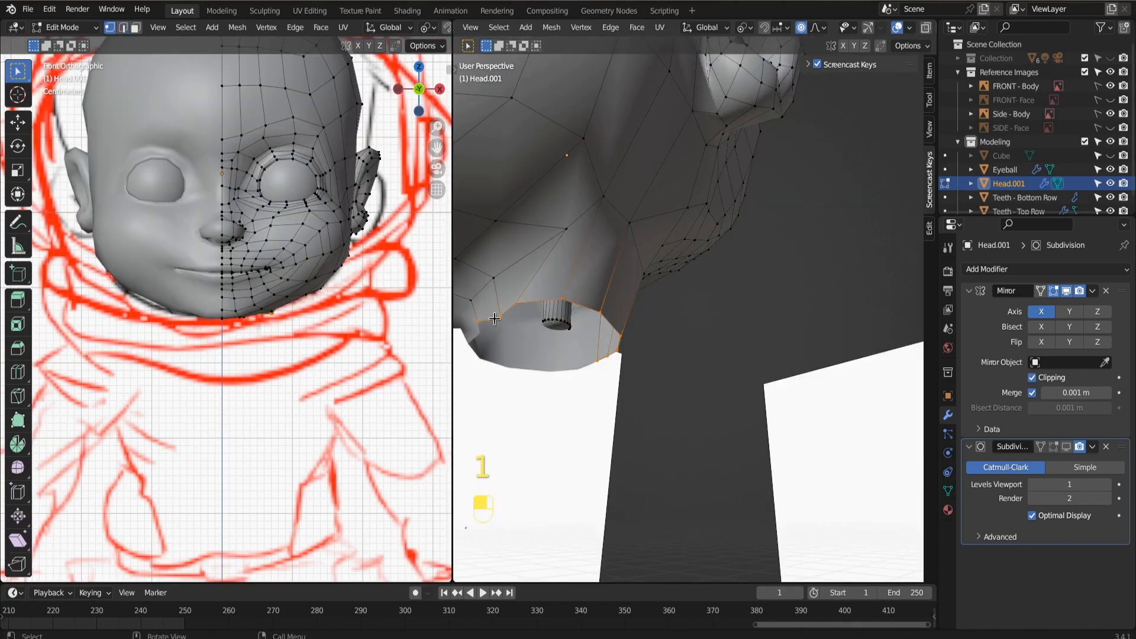
pyautogui.moveTo(498, 318); pyautogui.dragTo(514, 351, button='middle')
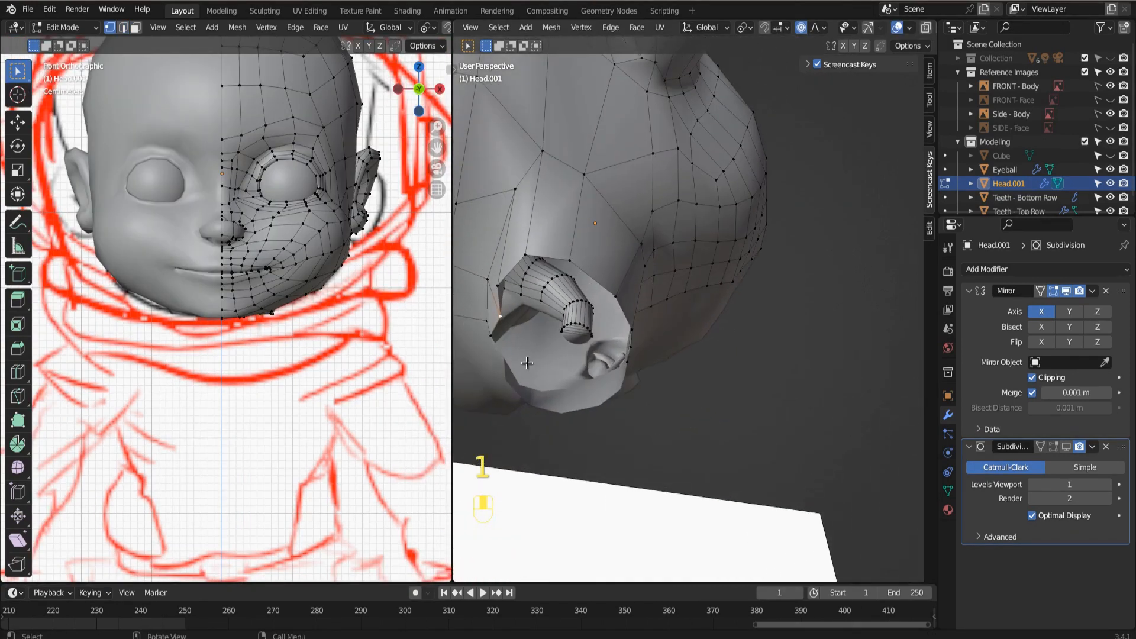
pyautogui.press('g')
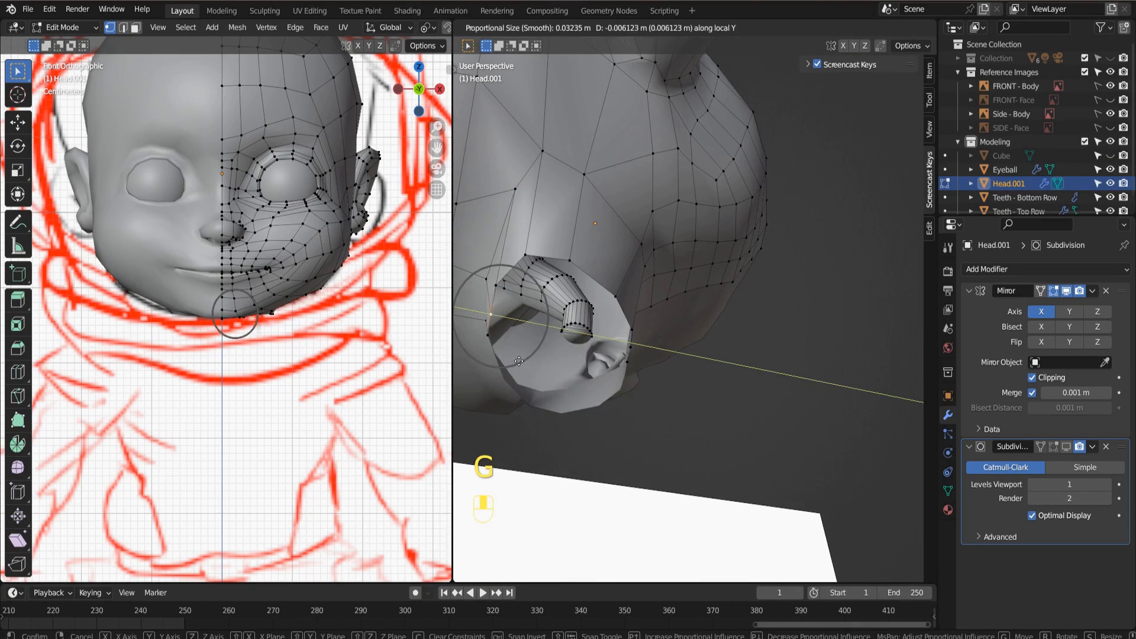
pyautogui.click(515, 359)
# Duplicate the neck's bottom edge loop in place and separate the duplicated selection into its own object.
pyautogui.moveTo(516, 360); pyautogui.dragTo(651, 423, button='middle')
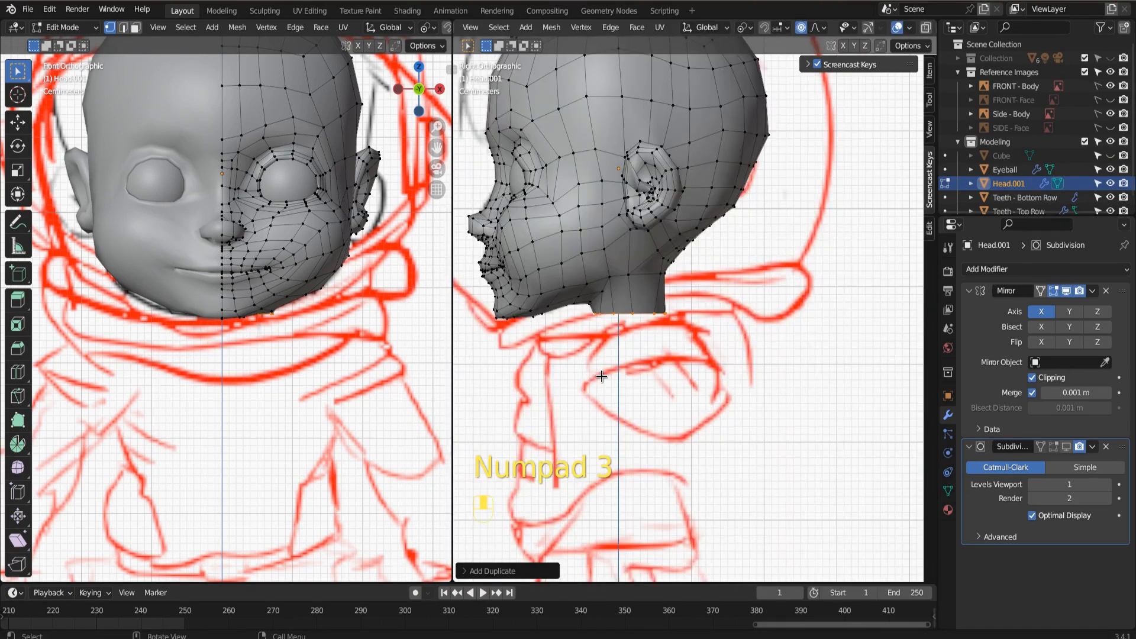
pyautogui.scroll(1, 601, 376)
pyautogui.scroll(3, 601, 376)
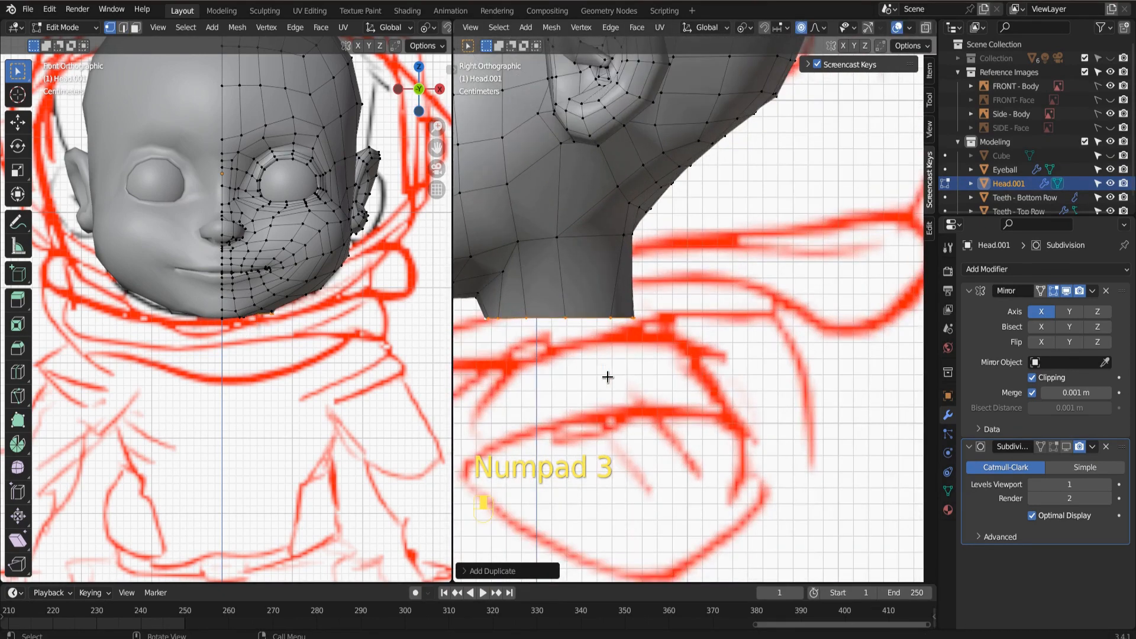
pyautogui.keyDown('shift'); pyautogui.moveTo(582, 355); pyautogui.dragTo(684, 347, button='middle'); pyautogui.keyUp('shift')
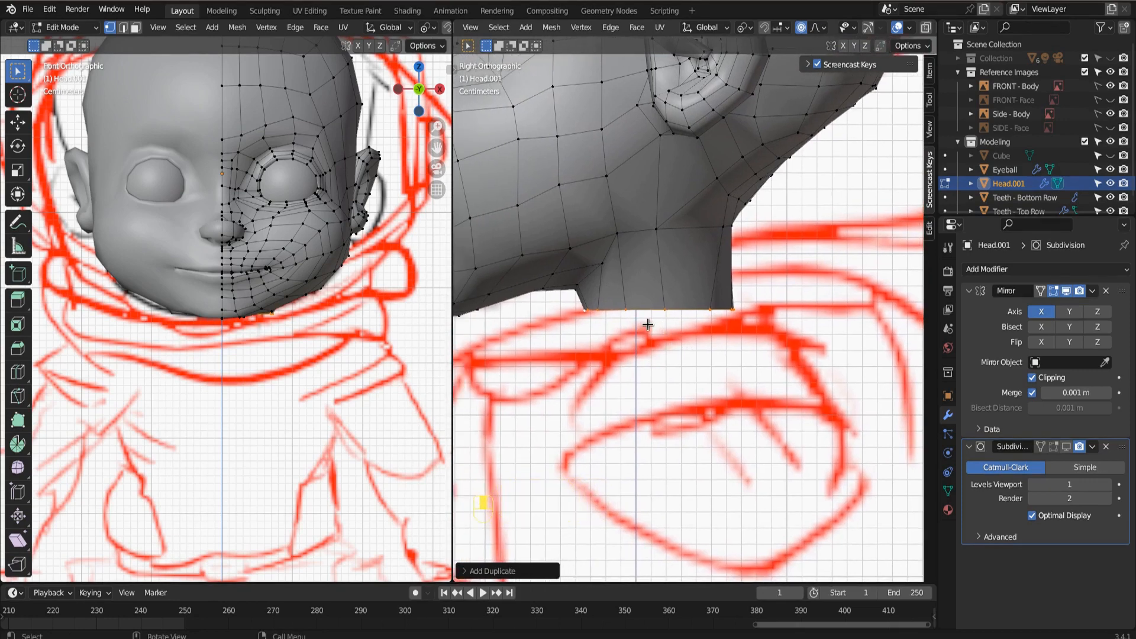
pyautogui.press('g')
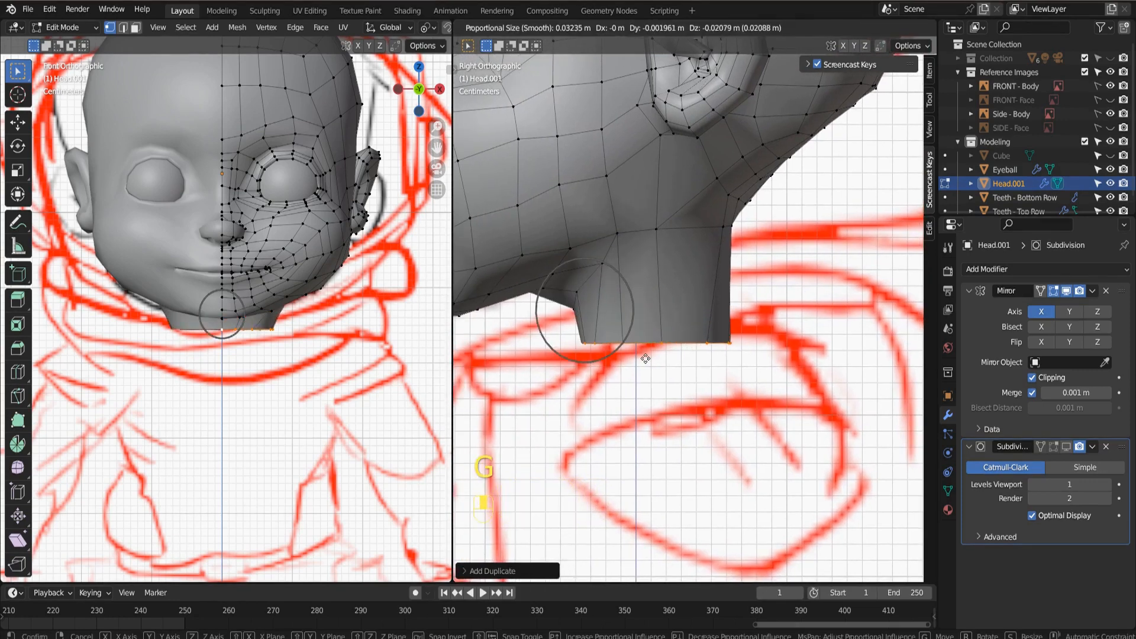
pyautogui.rightClick(645, 359)
pyautogui.hotkey('shift', 'd')
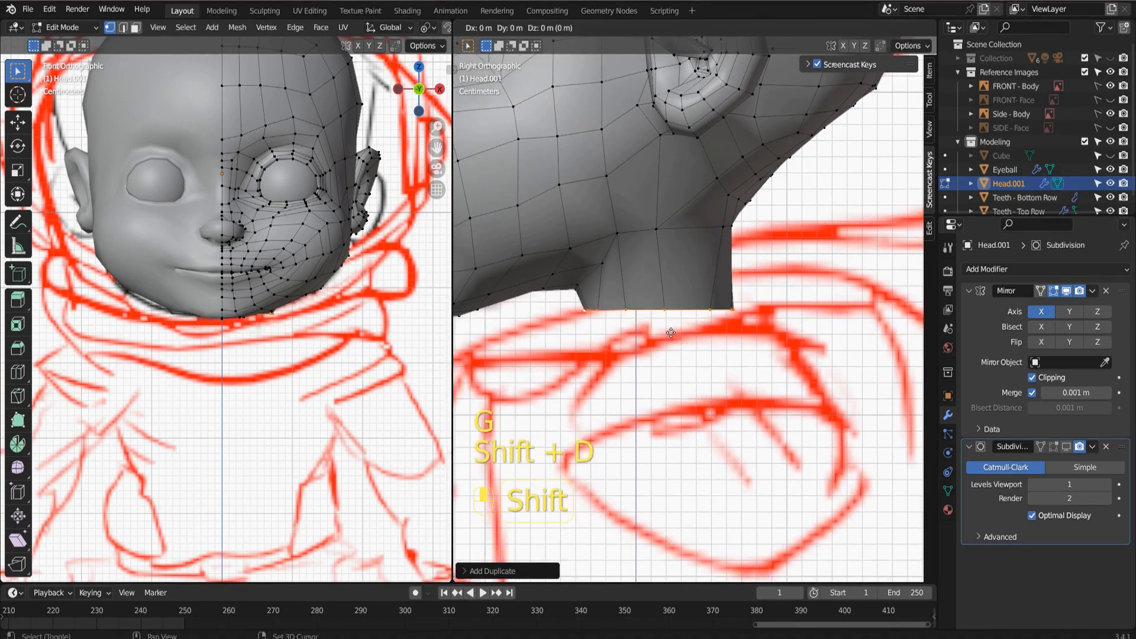
pyautogui.rightClick(670, 332)
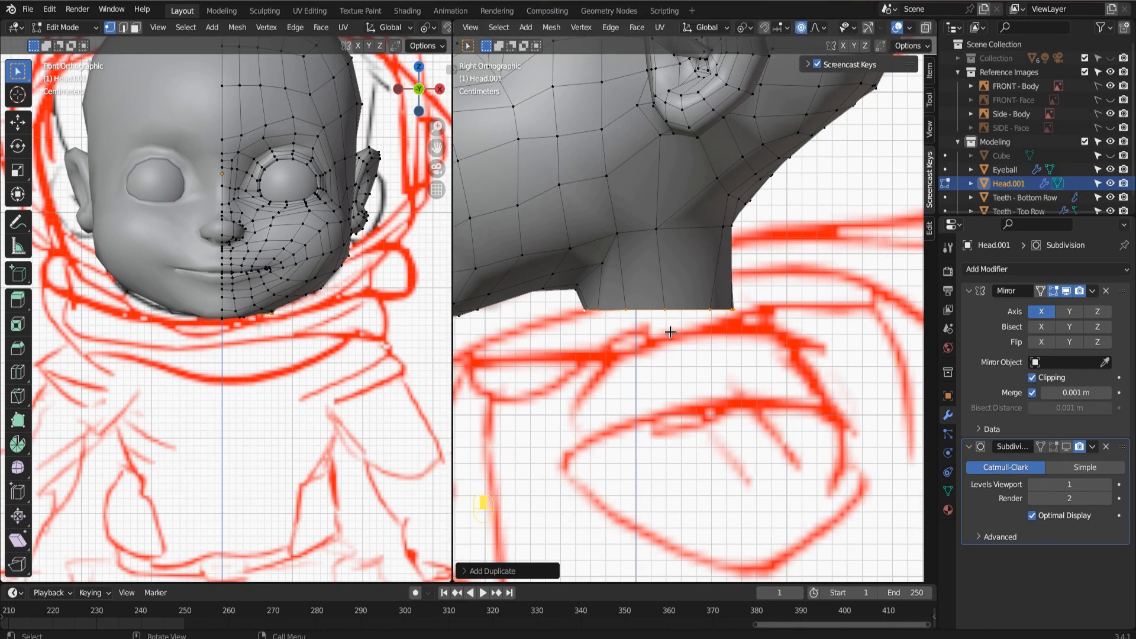
pyautogui.press('p')
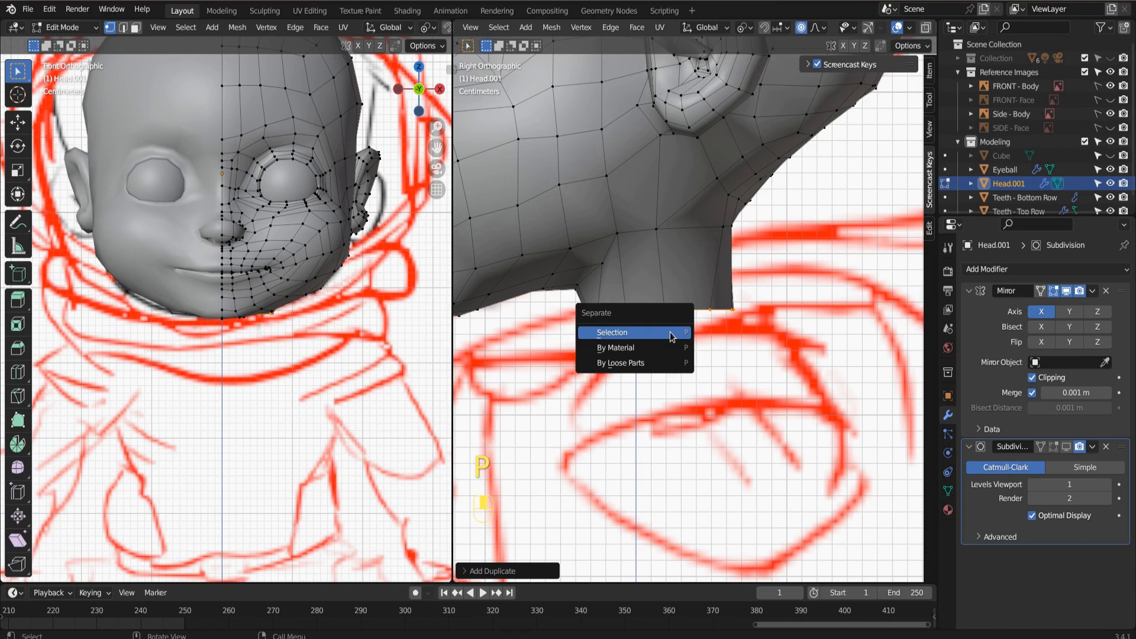
pyautogui.click(669, 332)
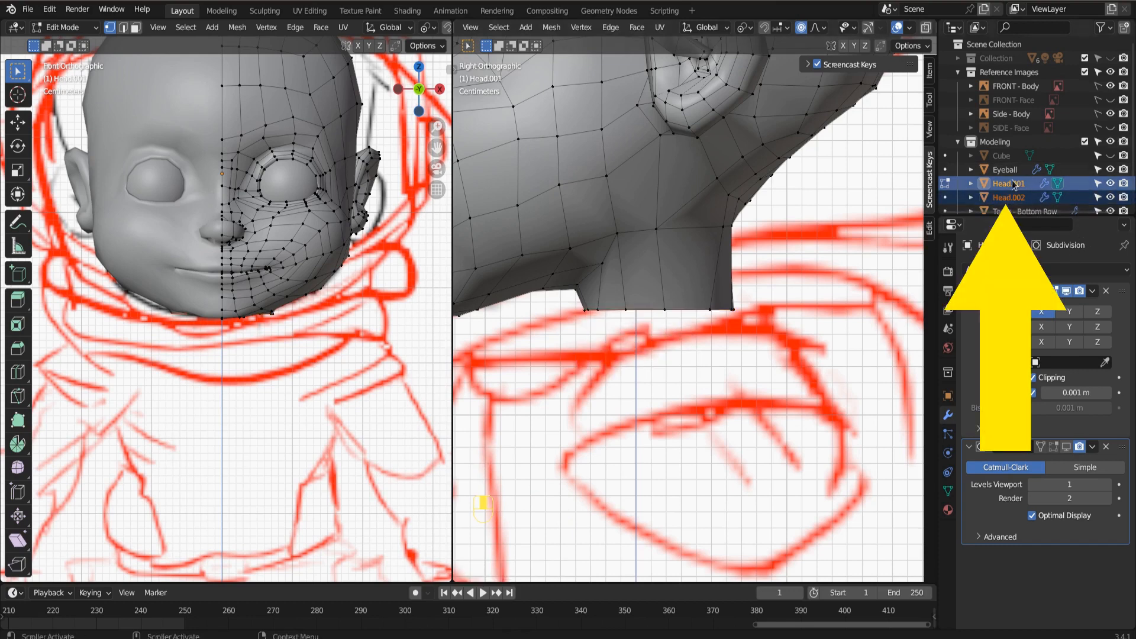
# Hide Head.001, Eyeball, Teeth - Bottom Row and Teeth - Top Row in the viewport.
pyautogui.click(1110, 184)
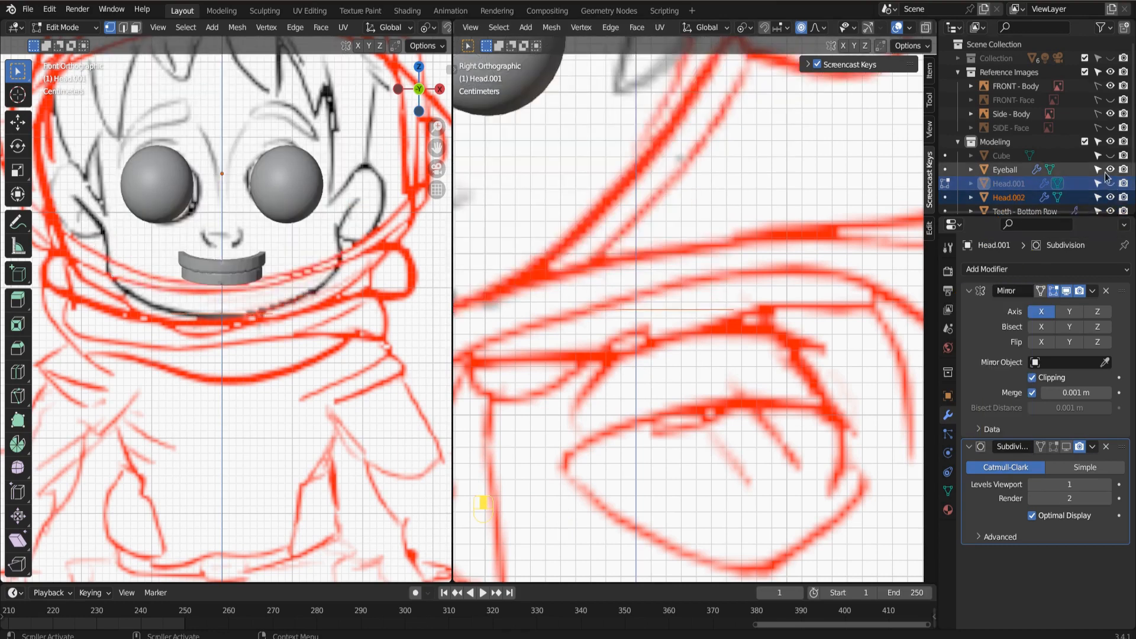
pyautogui.click(1110, 170)
pyautogui.scroll(-1, 1111, 177)
pyautogui.click(1111, 186)
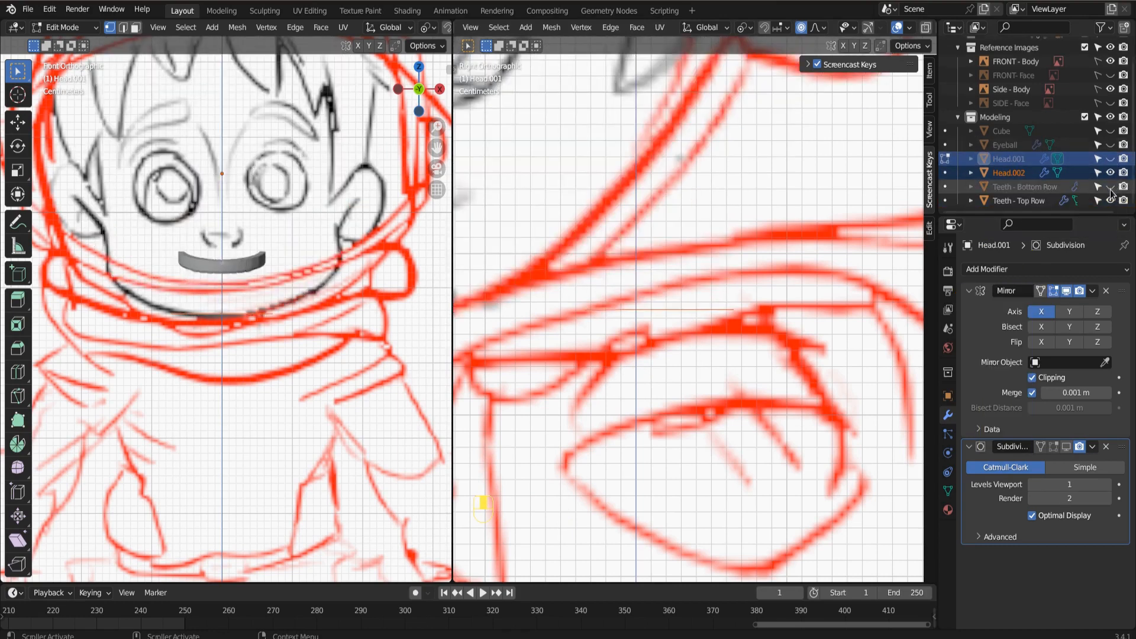
pyautogui.click(1110, 201)
# Leave Edit Mode and select the separated neck ring in Object Mode.
pyautogui.scroll(-1, 699, 355)
pyautogui.moveTo(700, 356); pyautogui.dragTo(717, 337, button='middle')
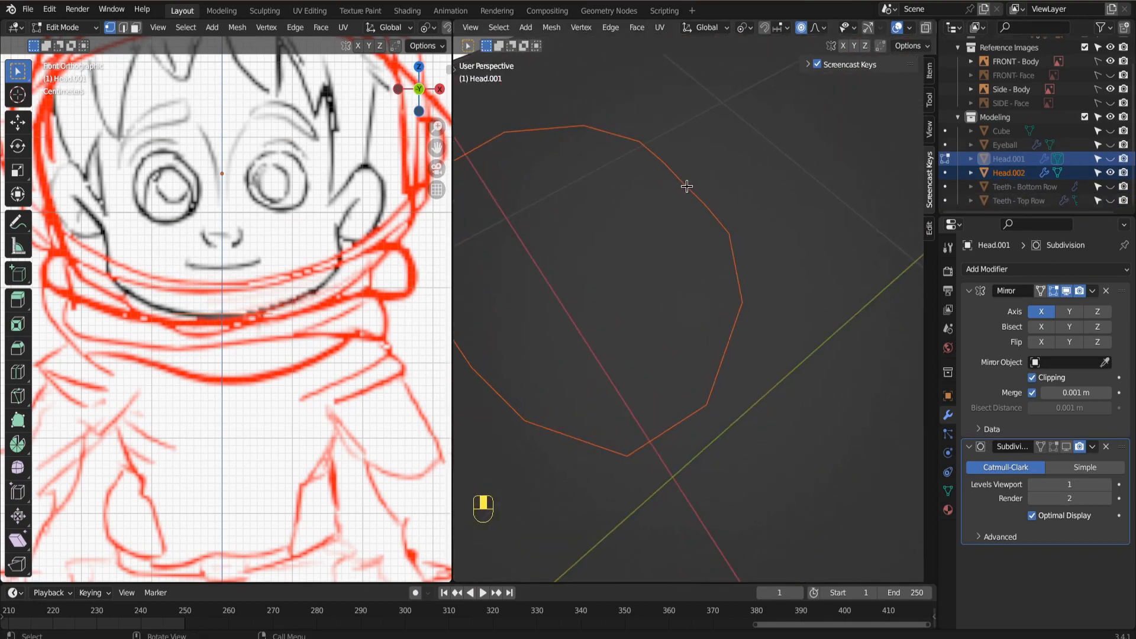
pyautogui.press('Tab')
pyautogui.click(705, 200)
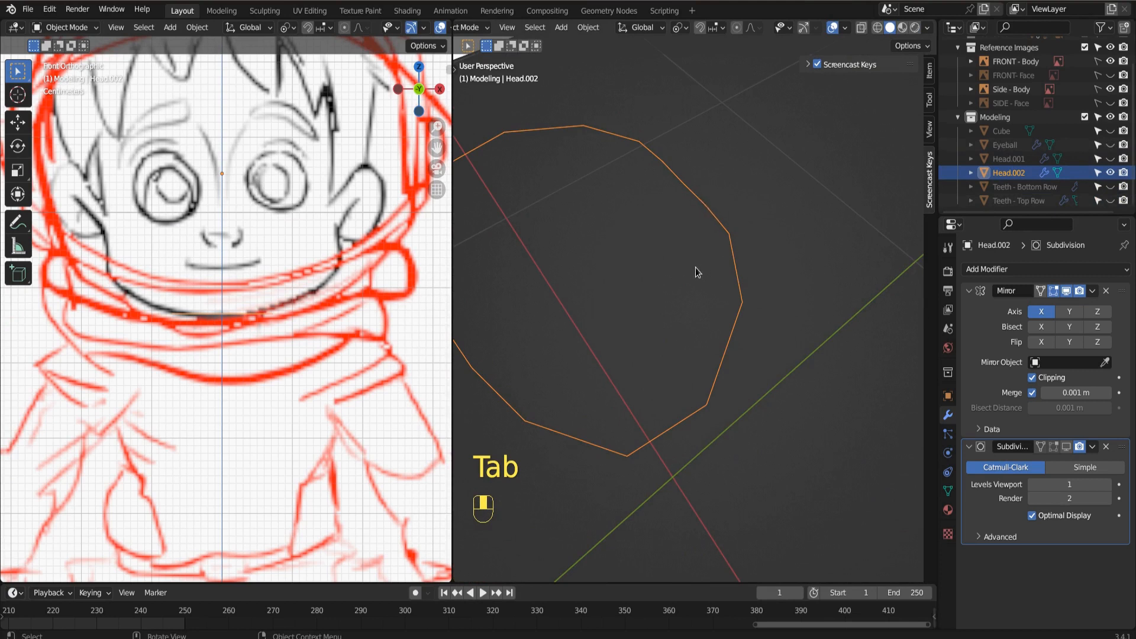
pyautogui.moveTo(651, 517); pyautogui.dragTo(574, 371, button='middle')
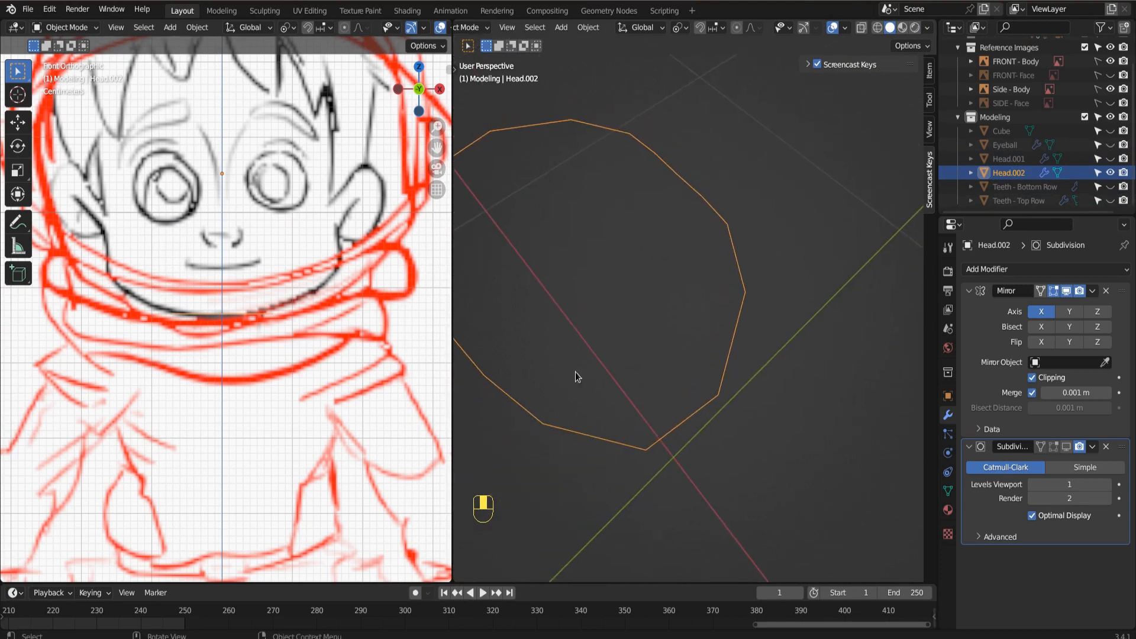
# Rename the separated neck ring object Head.002 to Body.
pyautogui.doubleClick(1008, 176)
pyautogui.write('Body')
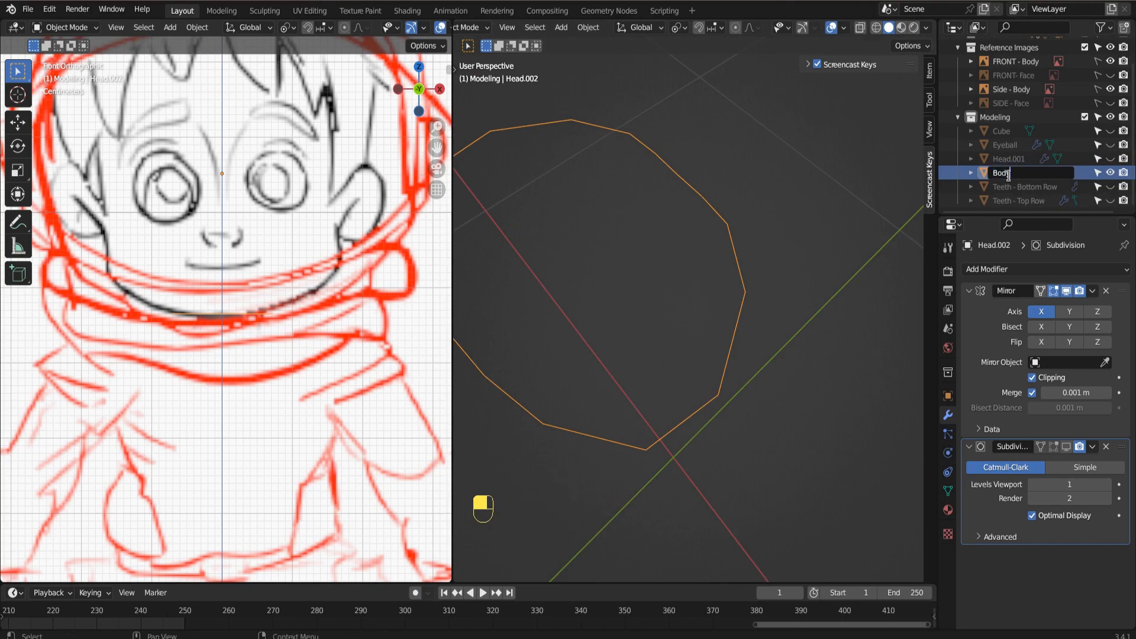
pyautogui.press('Return')
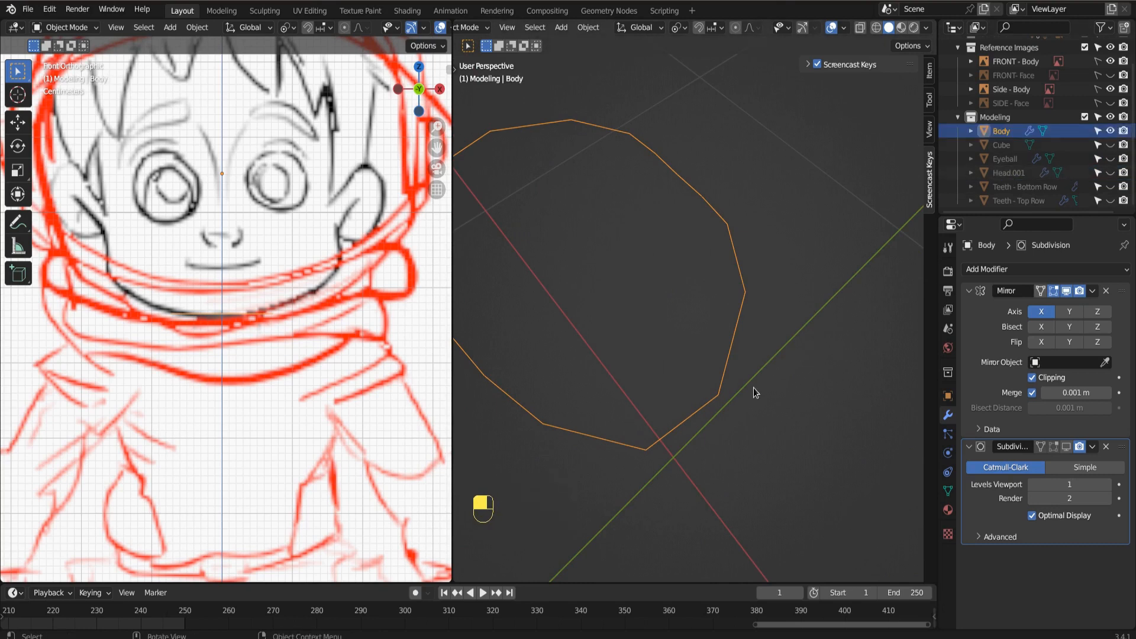
# In Edit Mode, extrude the Body's neck ring straight down along global Z against the side reference.
pyautogui.press('KP_3')
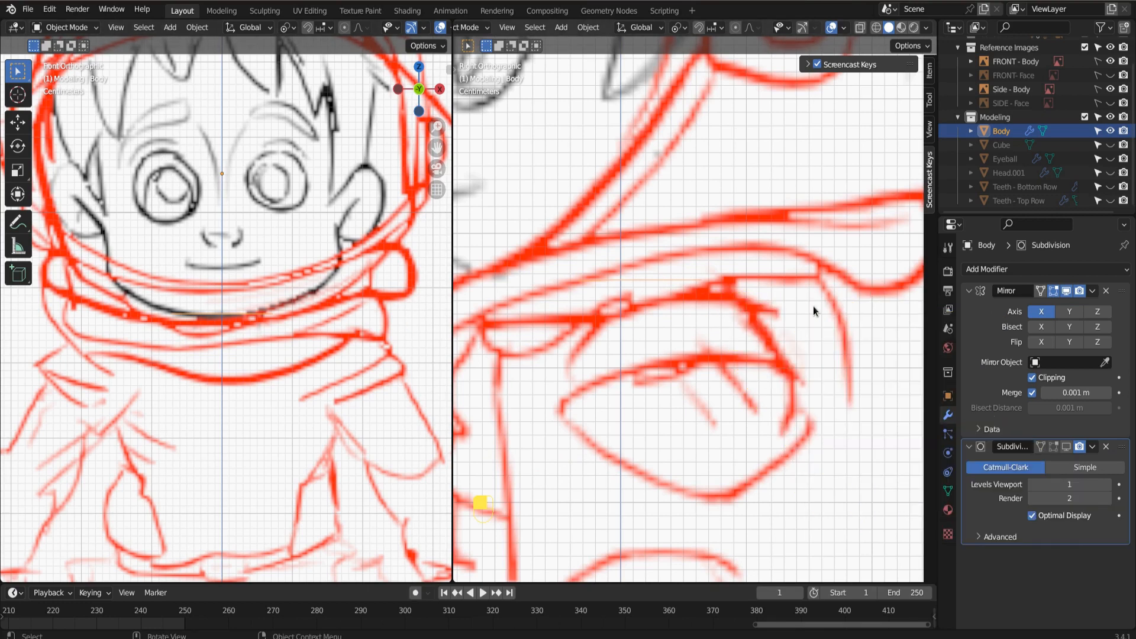
pyautogui.press('KP_7')
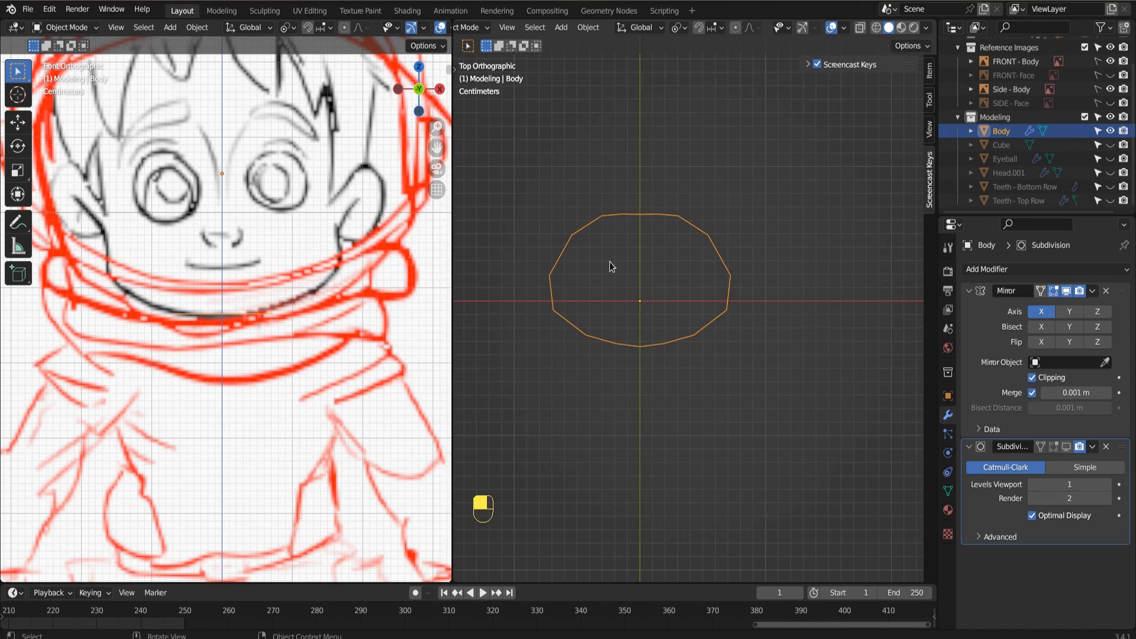
pyautogui.press('KP_3')
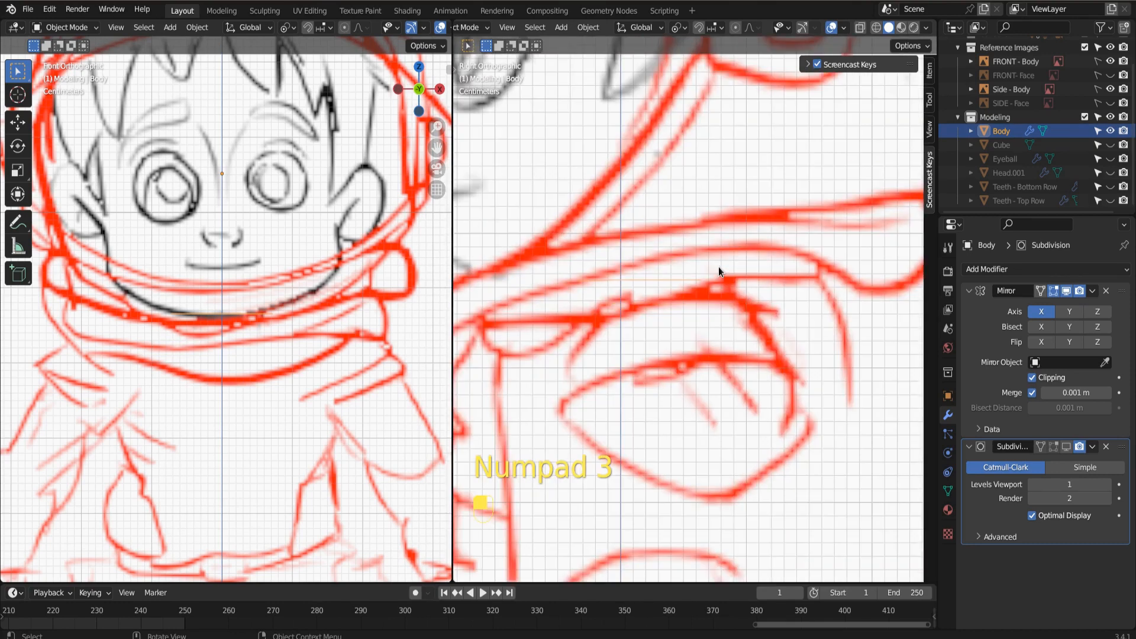
pyautogui.scroll(-3, 762, 261)
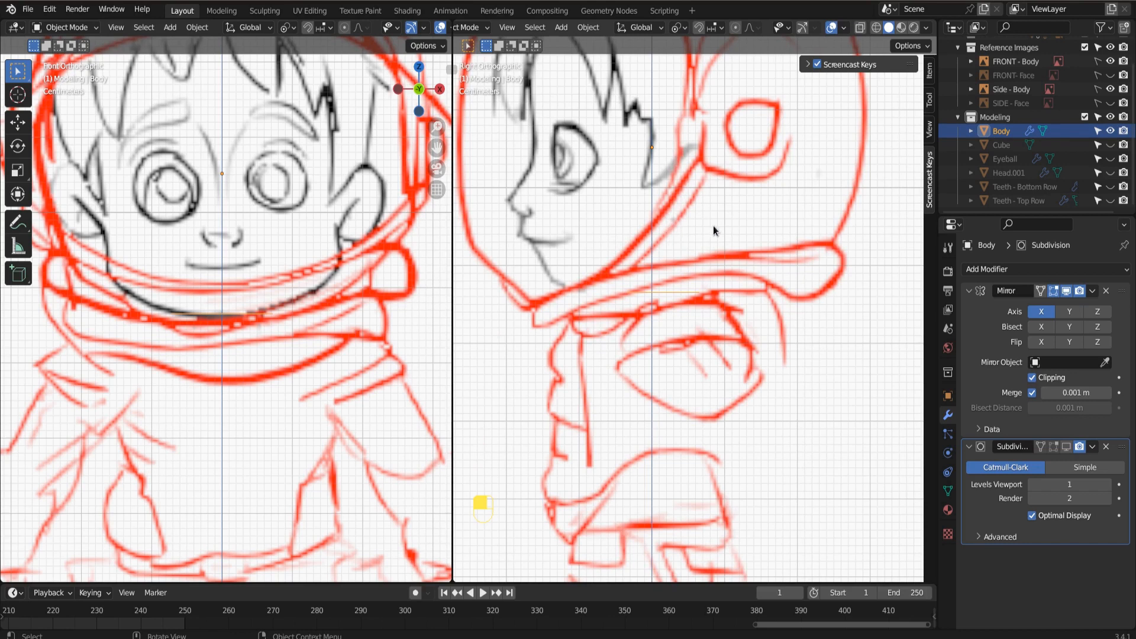
pyautogui.press('Tab')
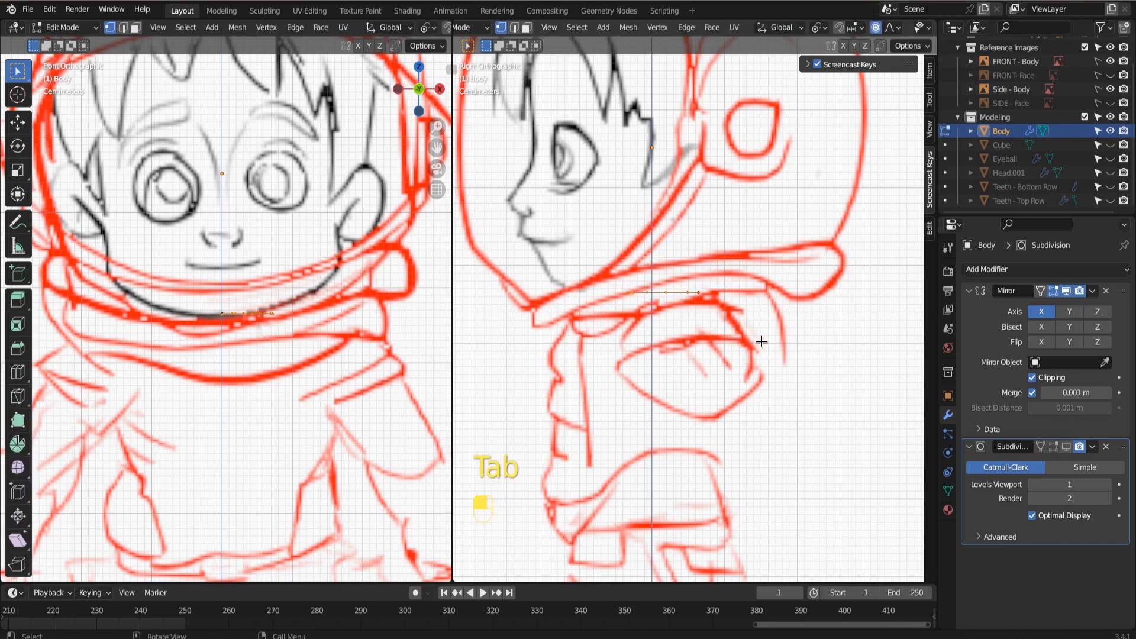
pyautogui.press('e')
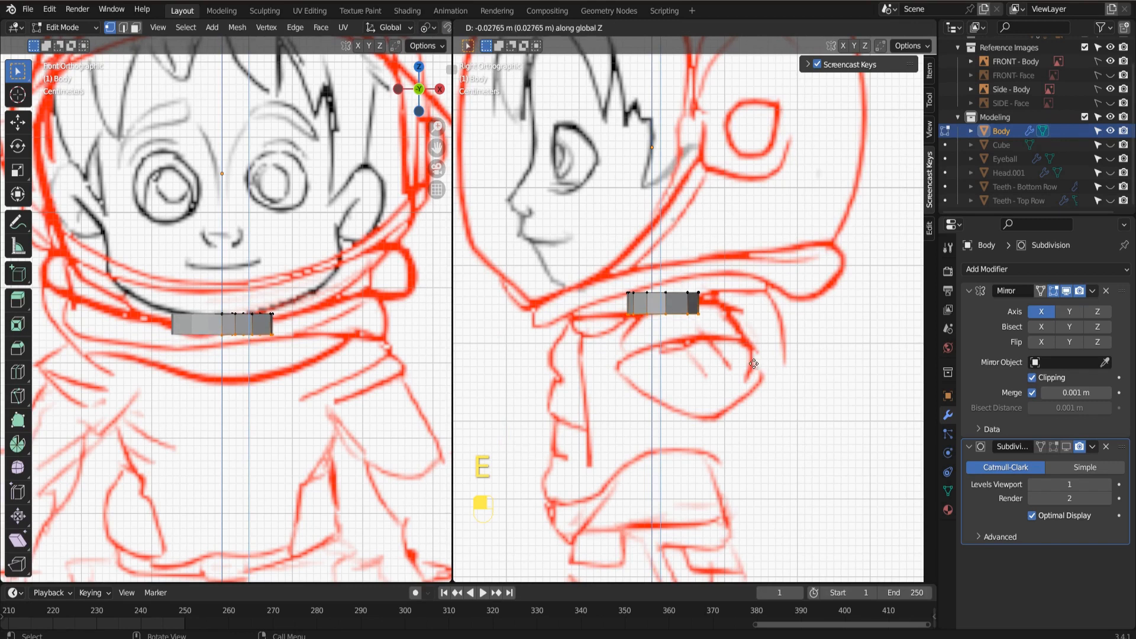
pyautogui.click(756, 363)
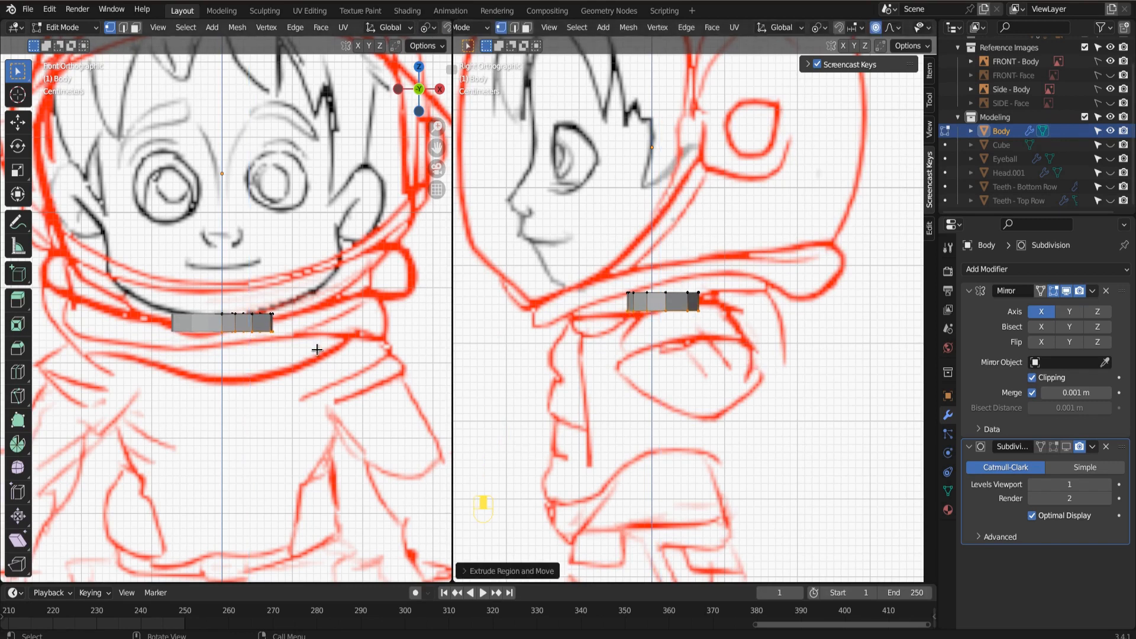
# Move the extruded bottom loop slightly inward and up with proportional editing, and adjust its size to taper the neck.
pyautogui.press('g')
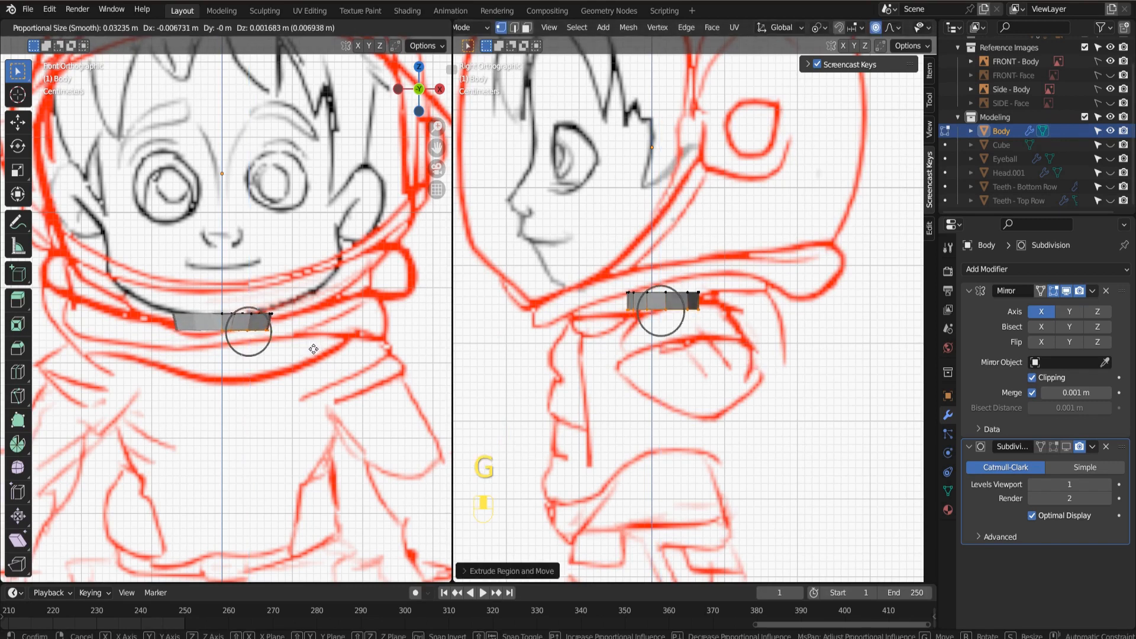
pyautogui.click(314, 349)
pyautogui.scroll(4, 304, 363)
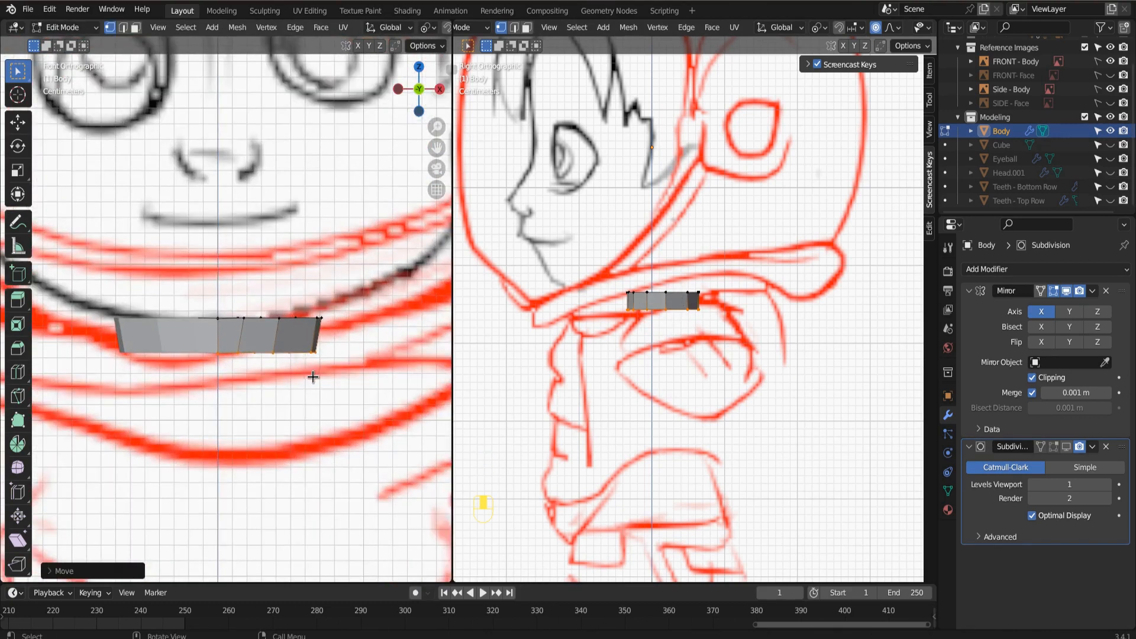
pyautogui.press('KP_7')
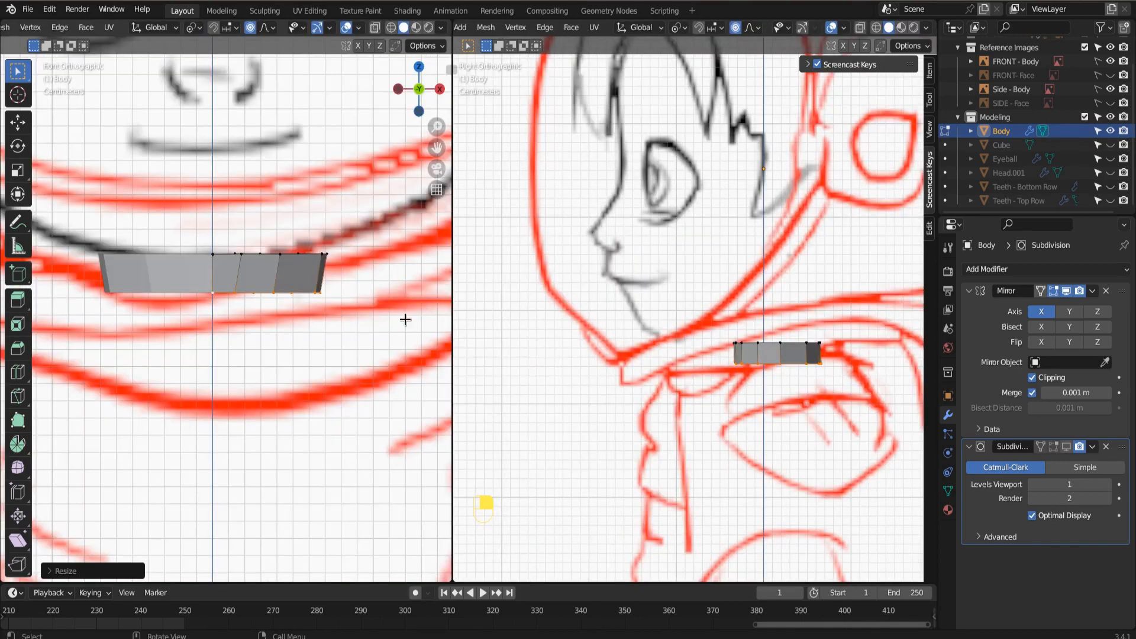
# Extrude the neck's bottom loop about 0.02 m down and outward, and scale it up by about 1.5 into a collar.
pyautogui.scroll(-4, 300, 374)
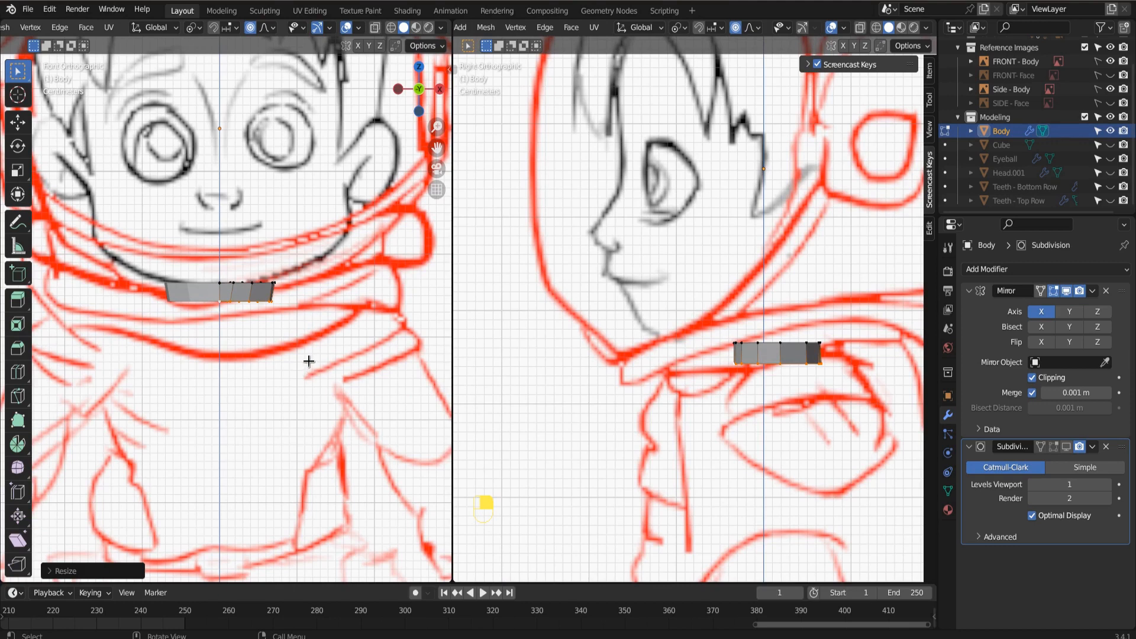
pyautogui.press('e')
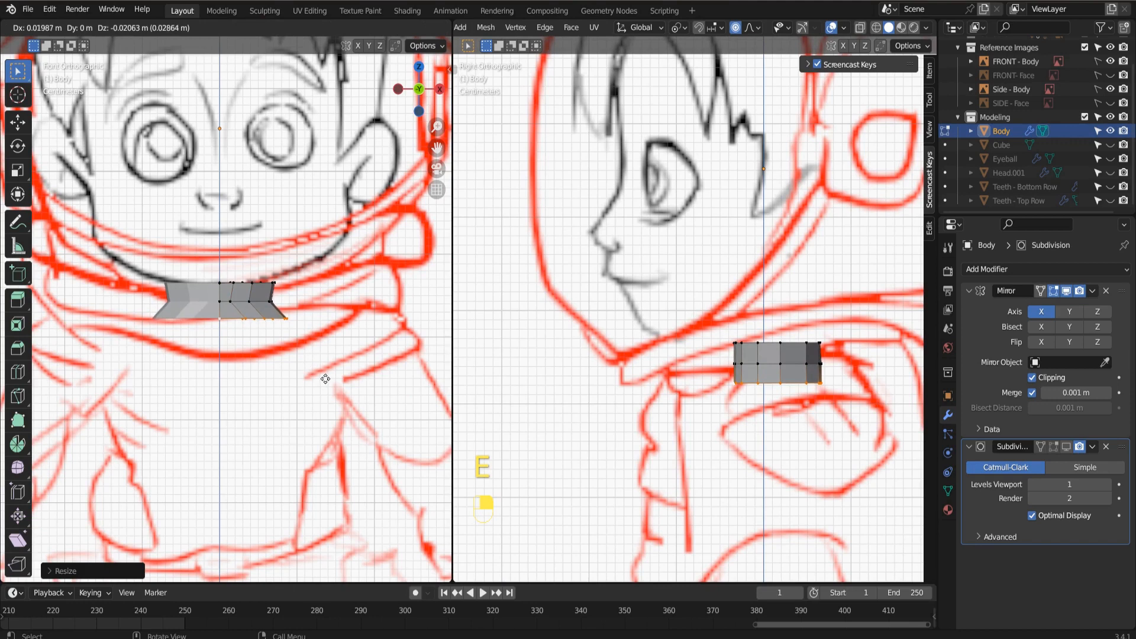
pyautogui.click(326, 378)
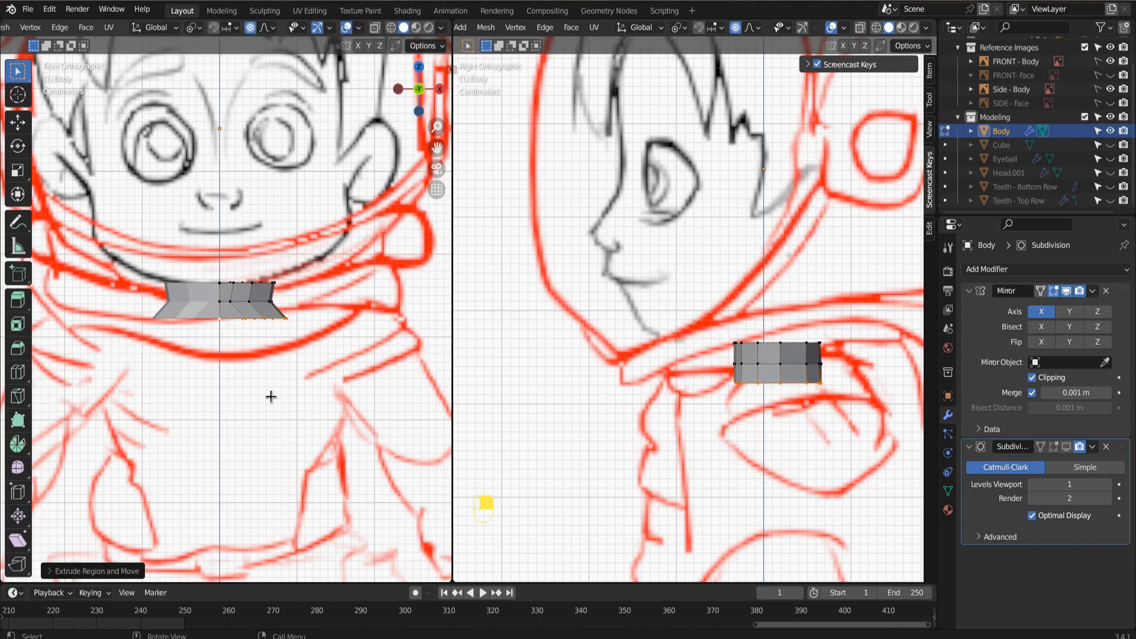
pyautogui.press('s')
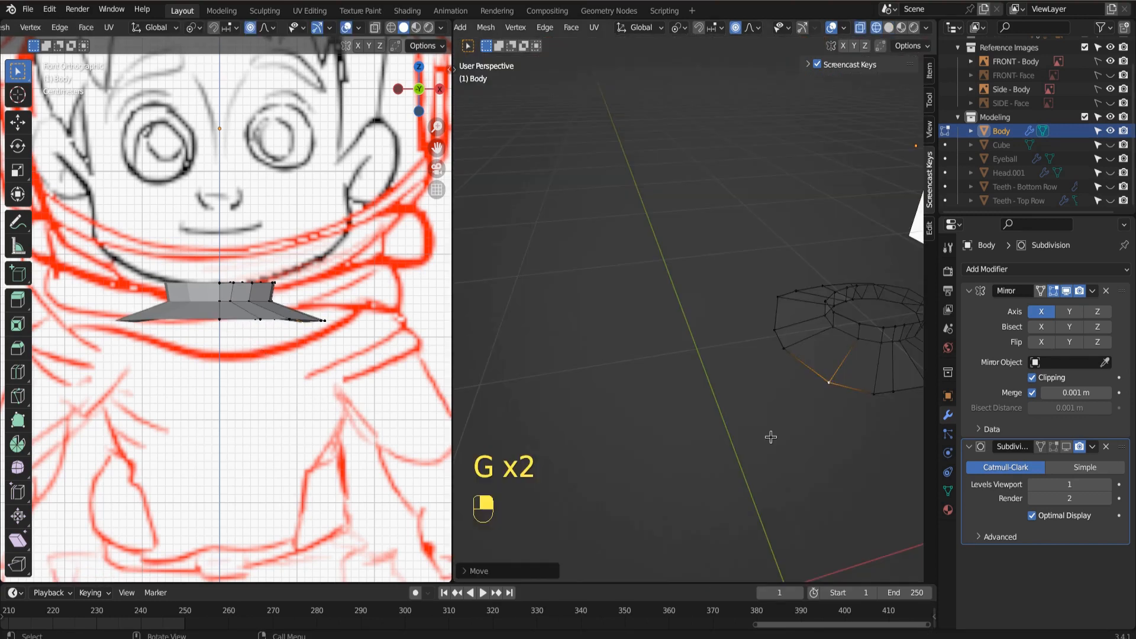
# In top view, move the vertex beside the centre line at the back of the outer loop to round its outline.
pyautogui.press('KP_7')
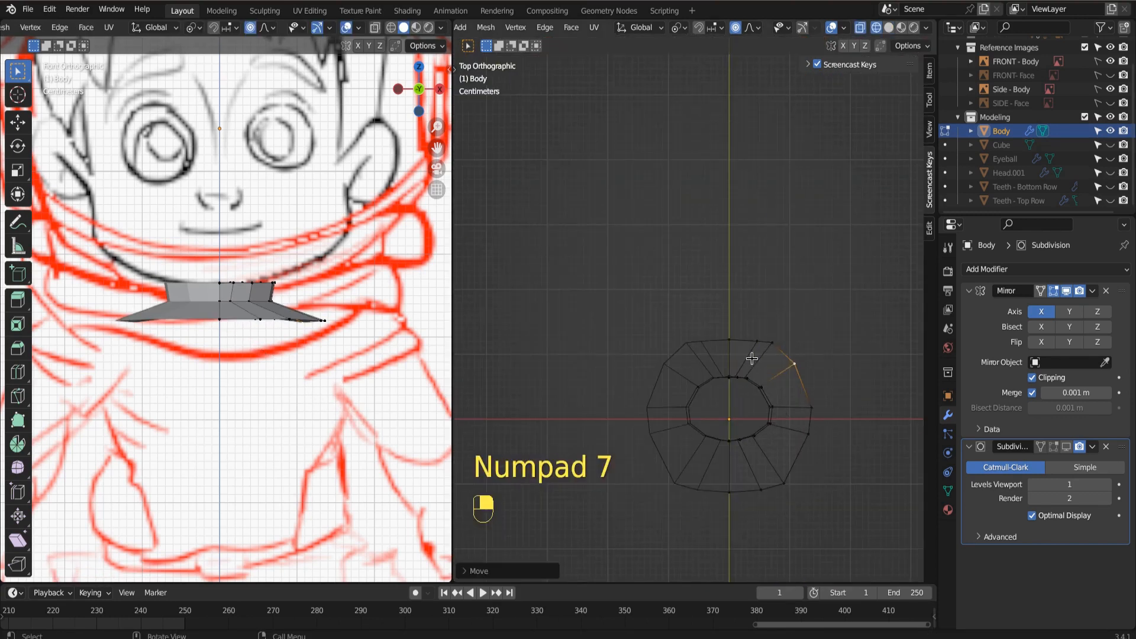
pyautogui.click(754, 341)
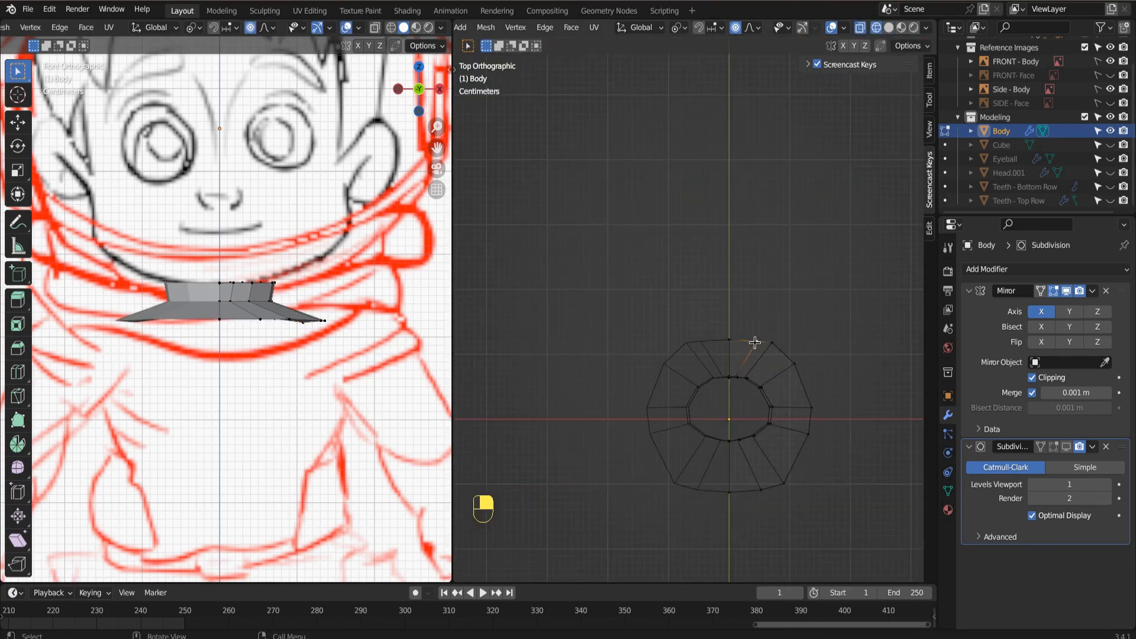
pyautogui.press('g')
pyautogui.click(750, 339)
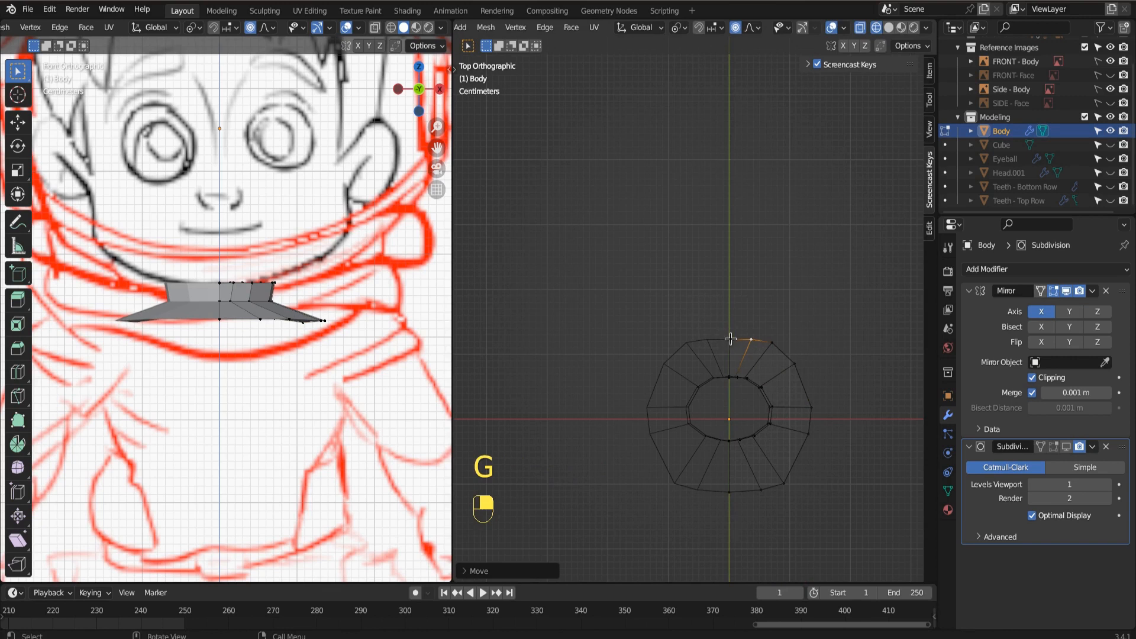
# Relax the whole outer edge loop with LoopTools, and extrude it about 0.06 m down and 0.03 m outward to form the shoulders.
pyautogui.keyDown('alt'); pyautogui.click(731, 339); pyautogui.keyUp('alt')
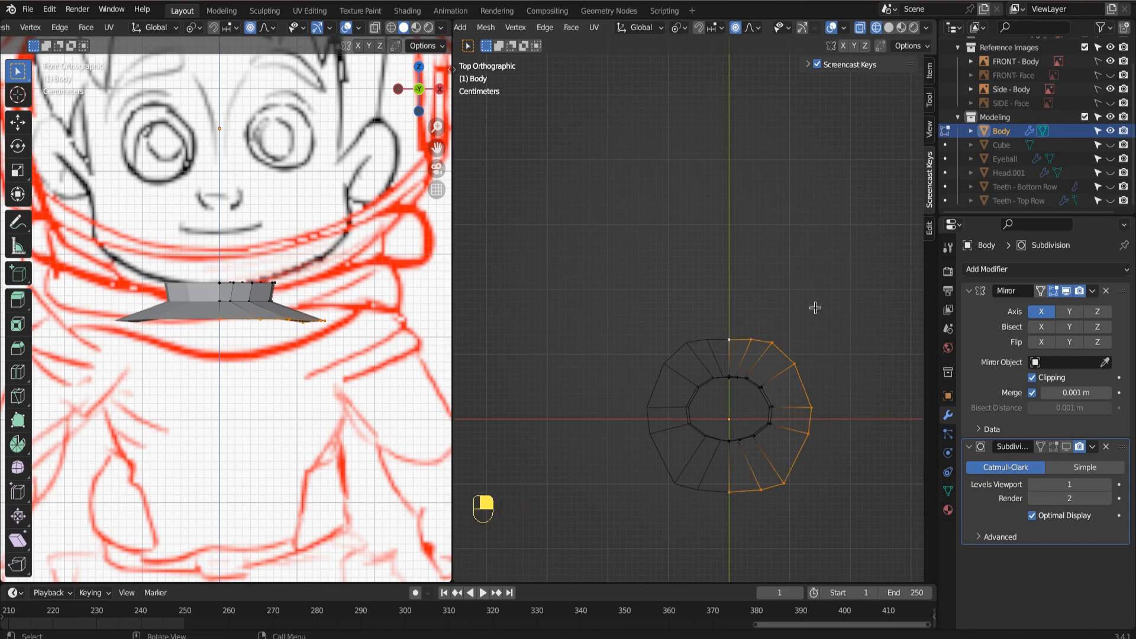
pyautogui.press('n')
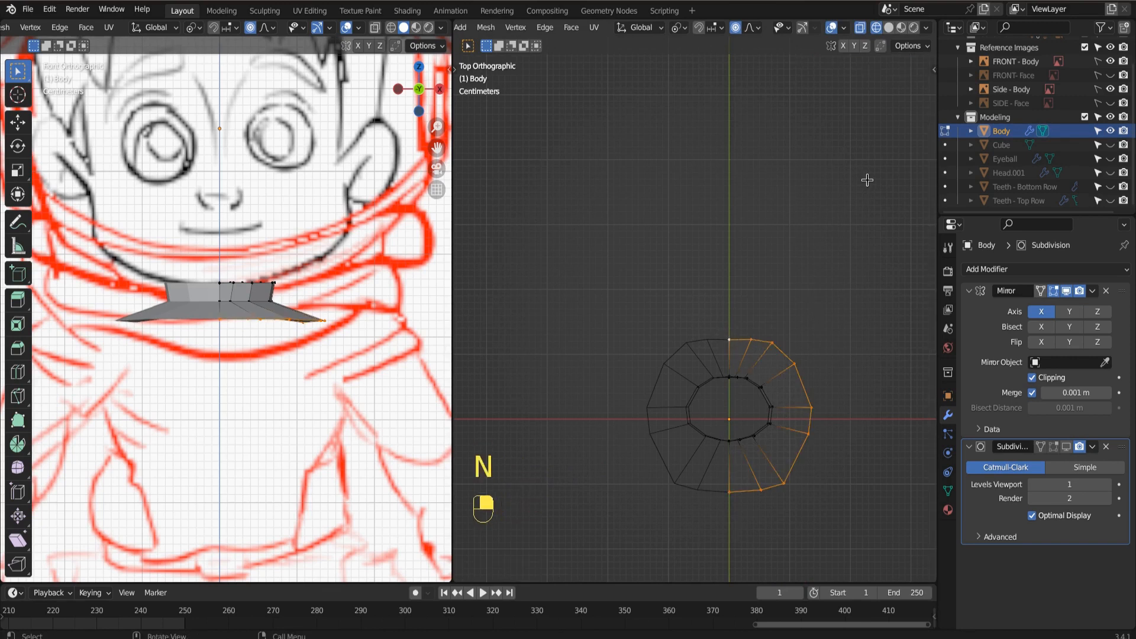
pyautogui.press('n')
pyautogui.click(929, 229)
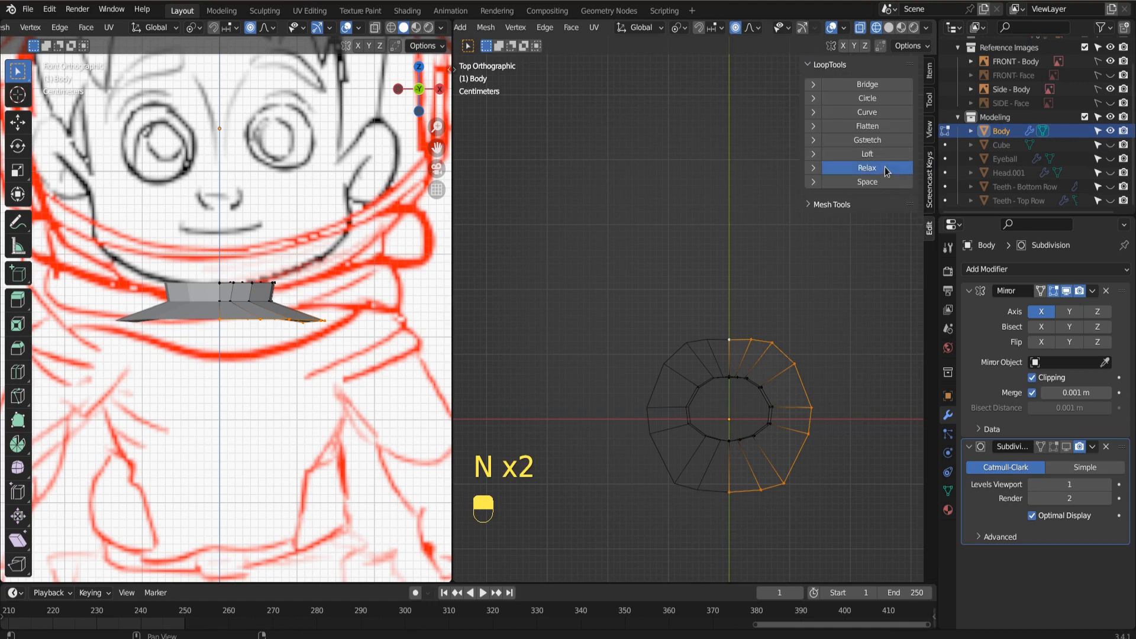
pyautogui.click(885, 170)
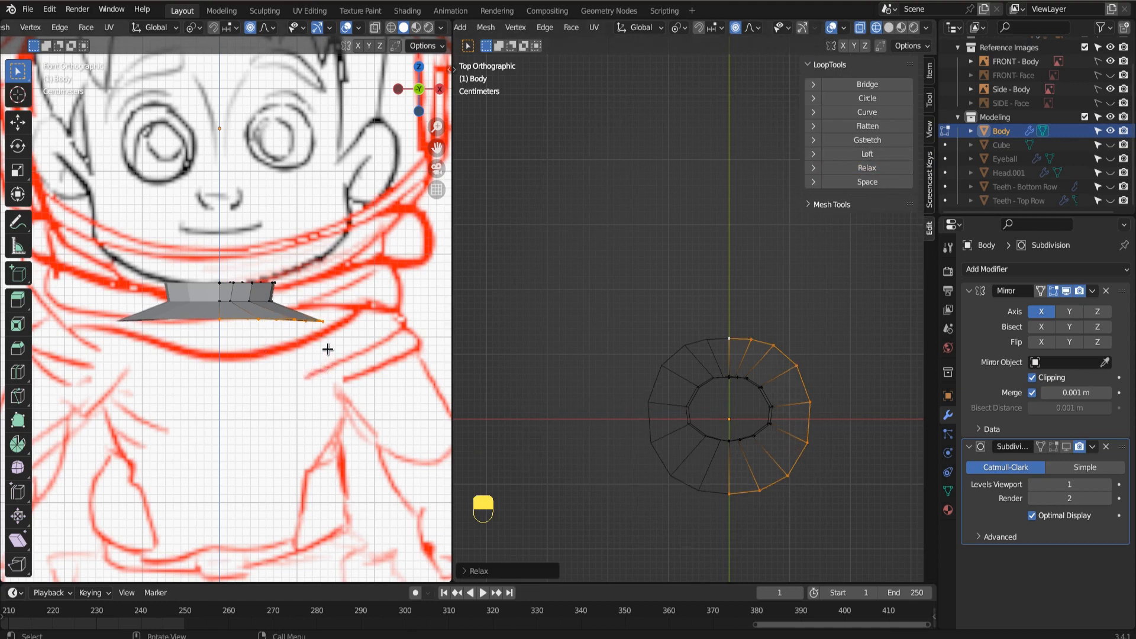
pyautogui.press('e')
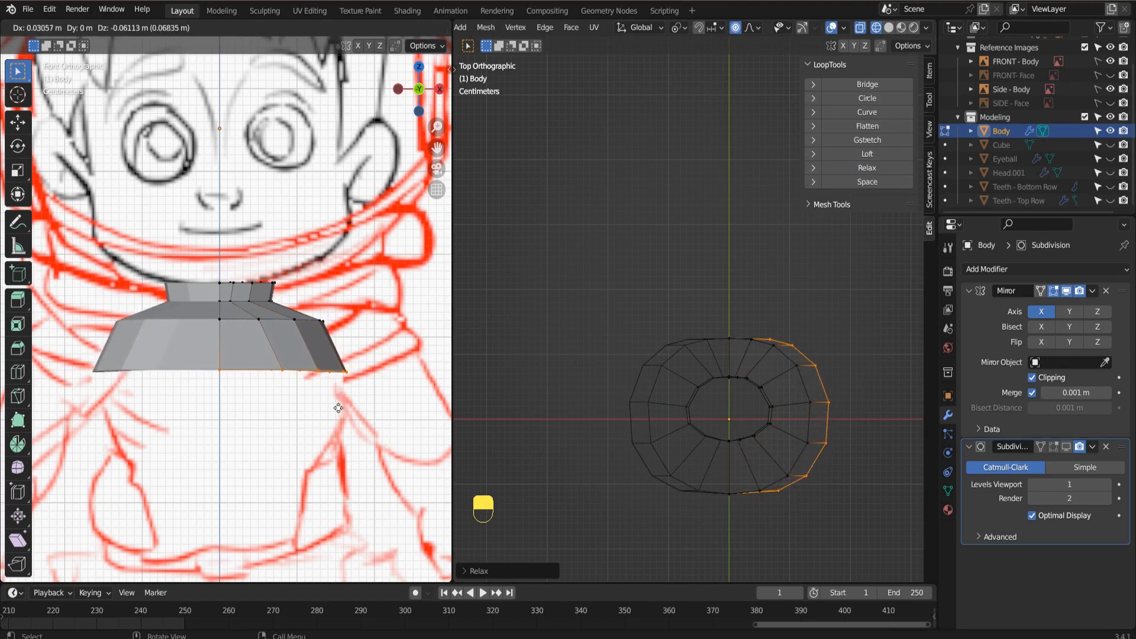
pyautogui.click(338, 408)
# In side view, select the upper shoulder edge loop and move it down and forward with proportional editing to match the reference.
pyautogui.press('KP_3')
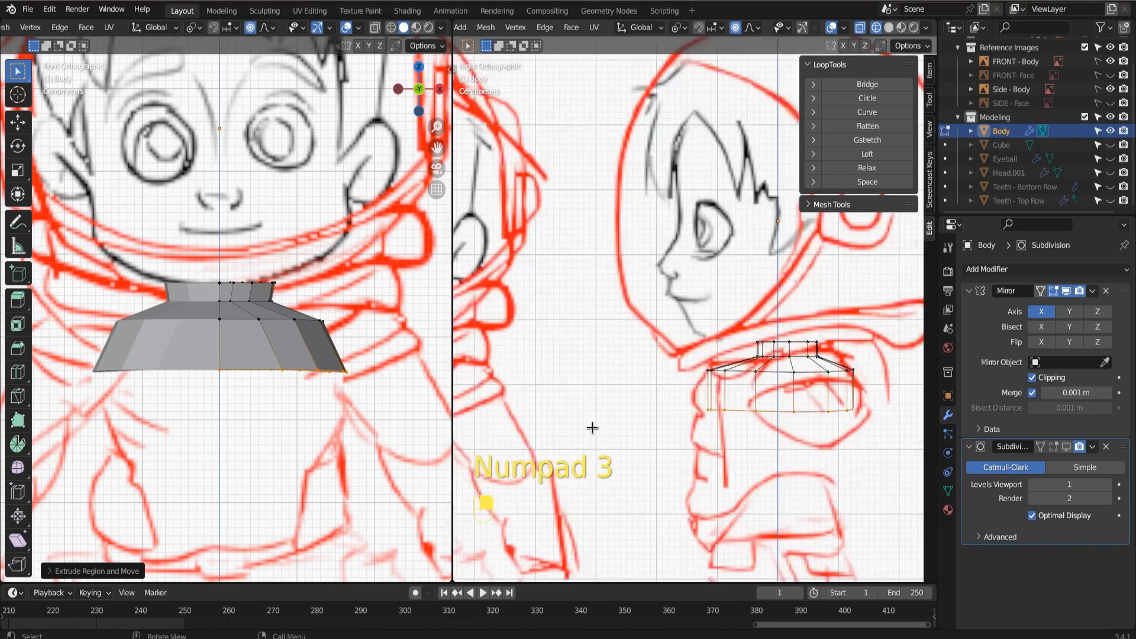
pyautogui.keyDown('shift'); pyautogui.moveTo(683, 453); pyautogui.dragTo(661, 415, button='middle'); pyautogui.keyUp('shift')
pyautogui.scroll(2, 842, 442)
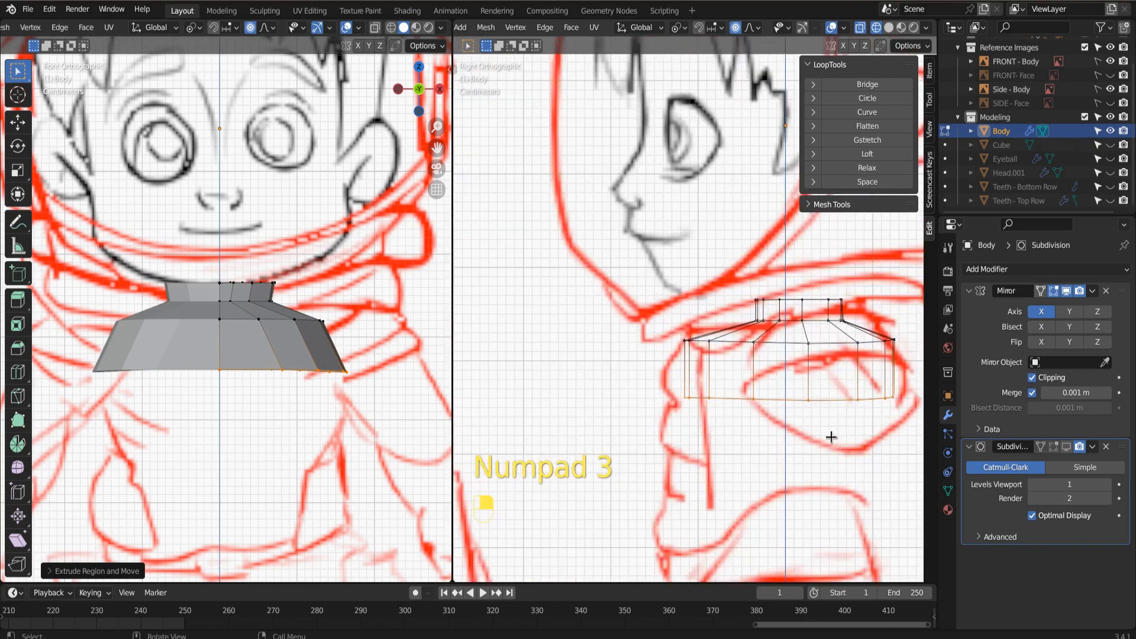
pyautogui.click(705, 341)
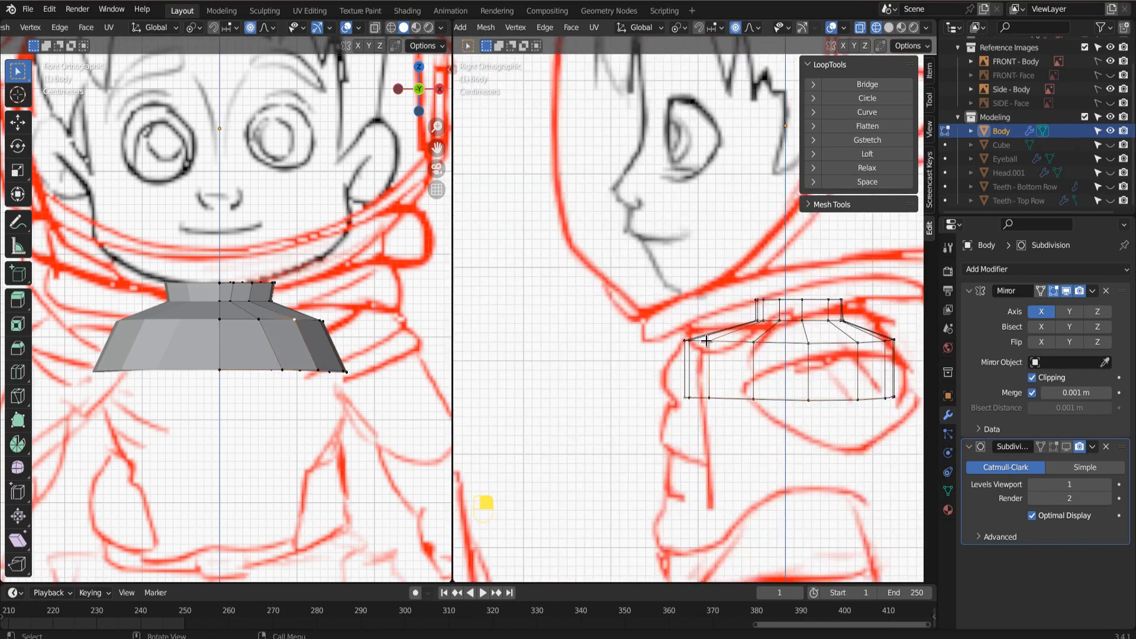
pyautogui.keyDown('alt'); pyautogui.click(706, 341); pyautogui.keyUp('alt')
pyautogui.press('g')
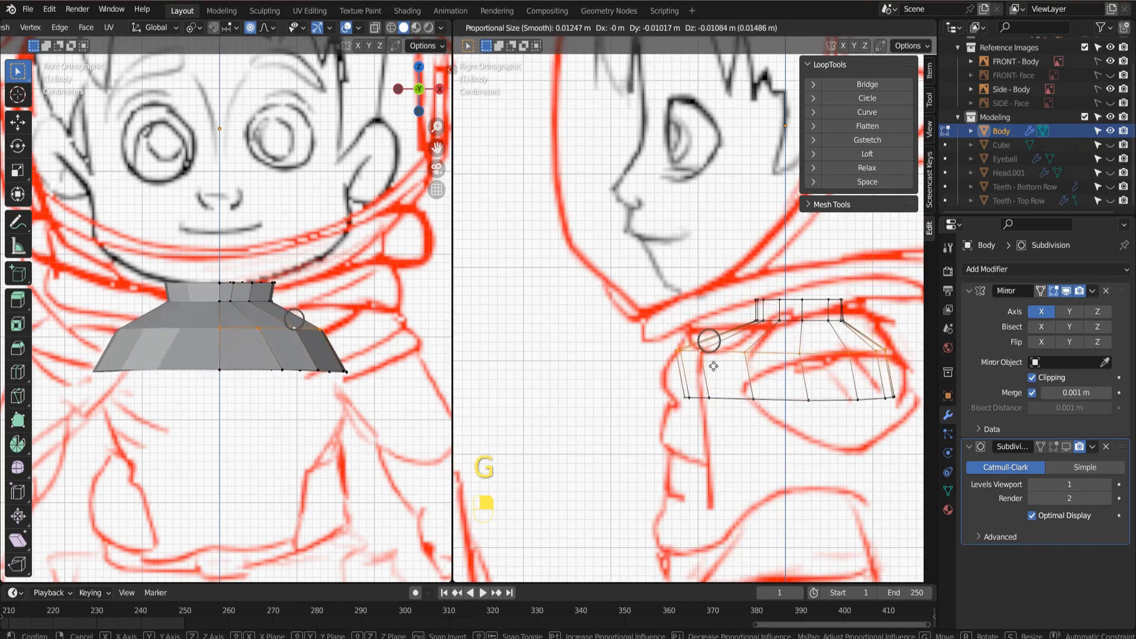
pyautogui.click(691, 354)
# Extrude the bottom loop down to start the chest, and scale the new loop in slightly.
pyautogui.press('e')
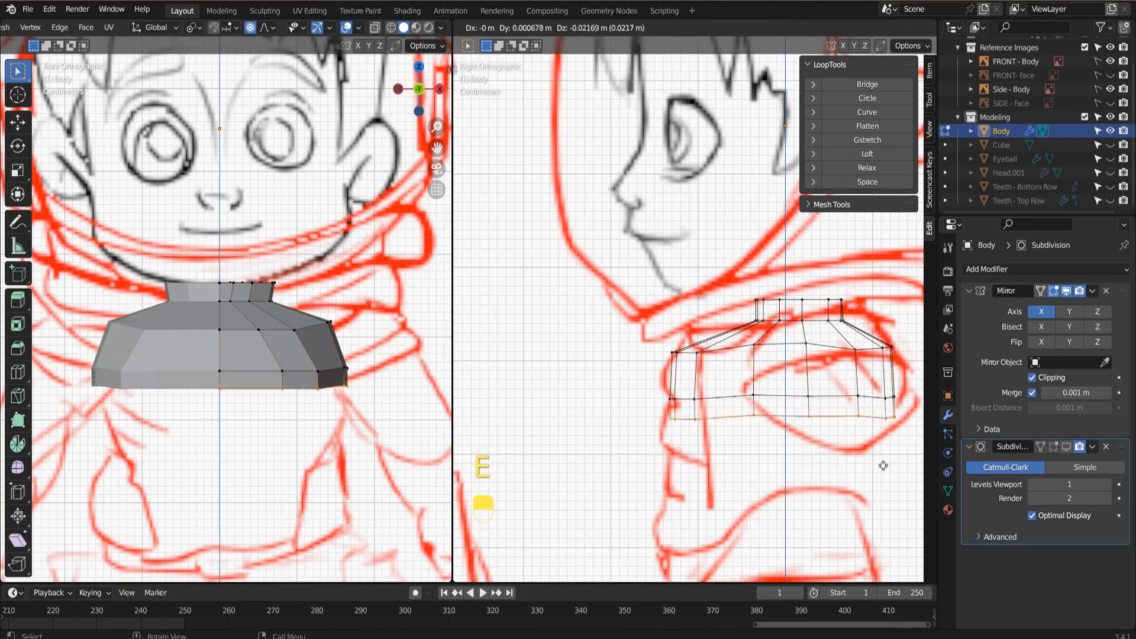
pyautogui.click(875, 474)
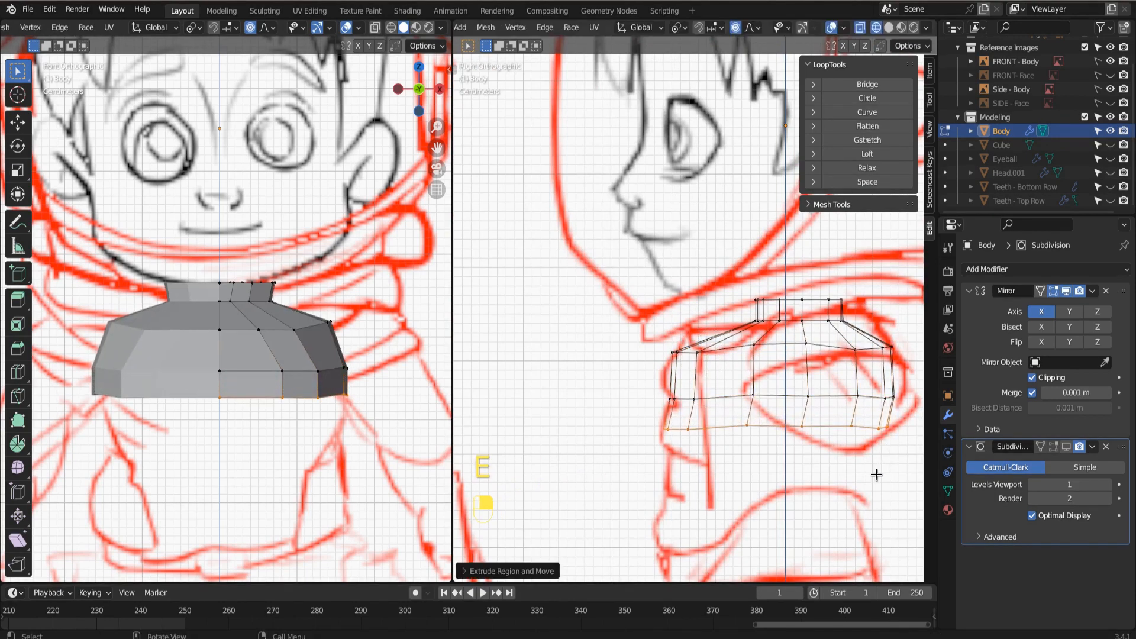
pyautogui.press('s')
pyautogui.click(871, 473)
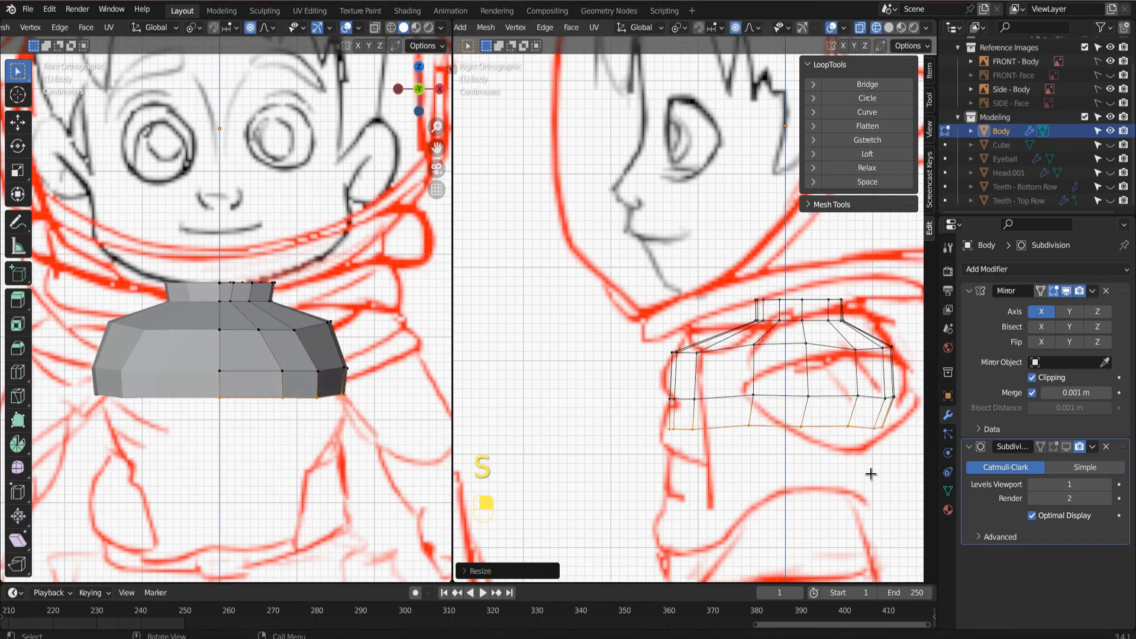
# Extrude the chest's bottom loop about 0.03 m further down, and scale the new loop in to narrow the torso.
pyautogui.press('e')
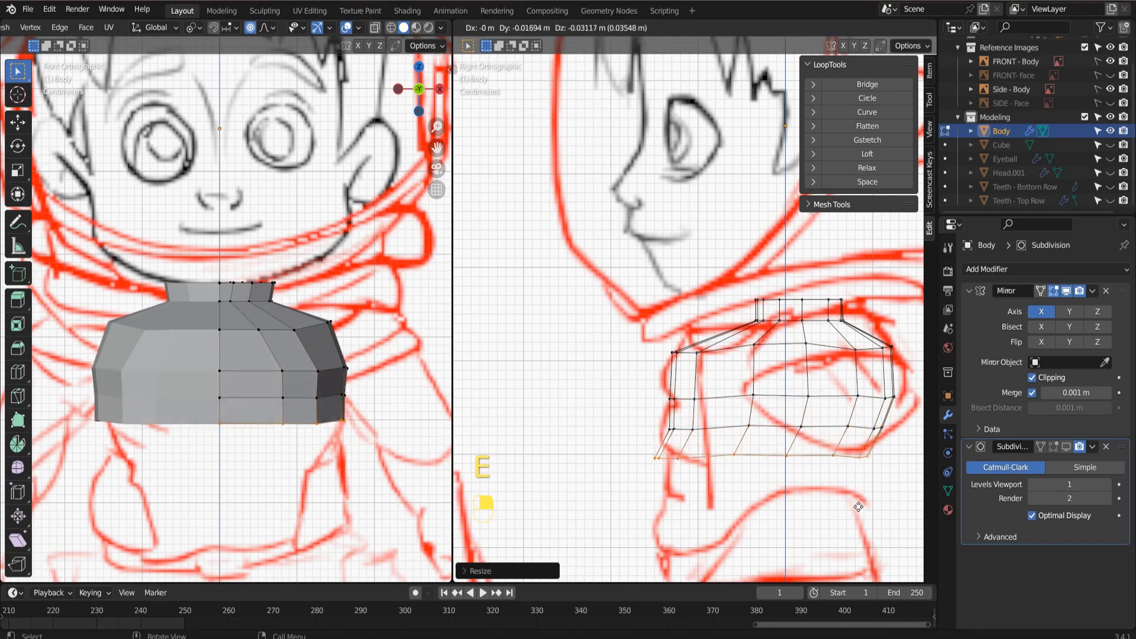
pyautogui.click(860, 508)
pyautogui.press('s')
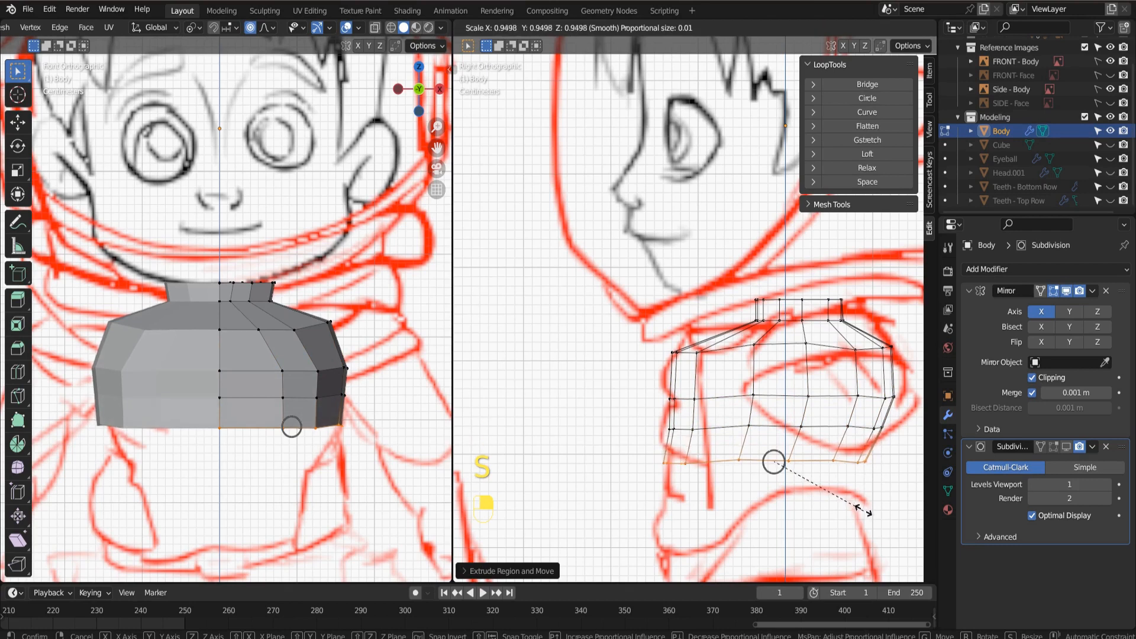
pyautogui.click(856, 507)
# Extrude the torso's bottom loop further down, and shift the new loop slightly to match the reference sketches.
pyautogui.press('e')
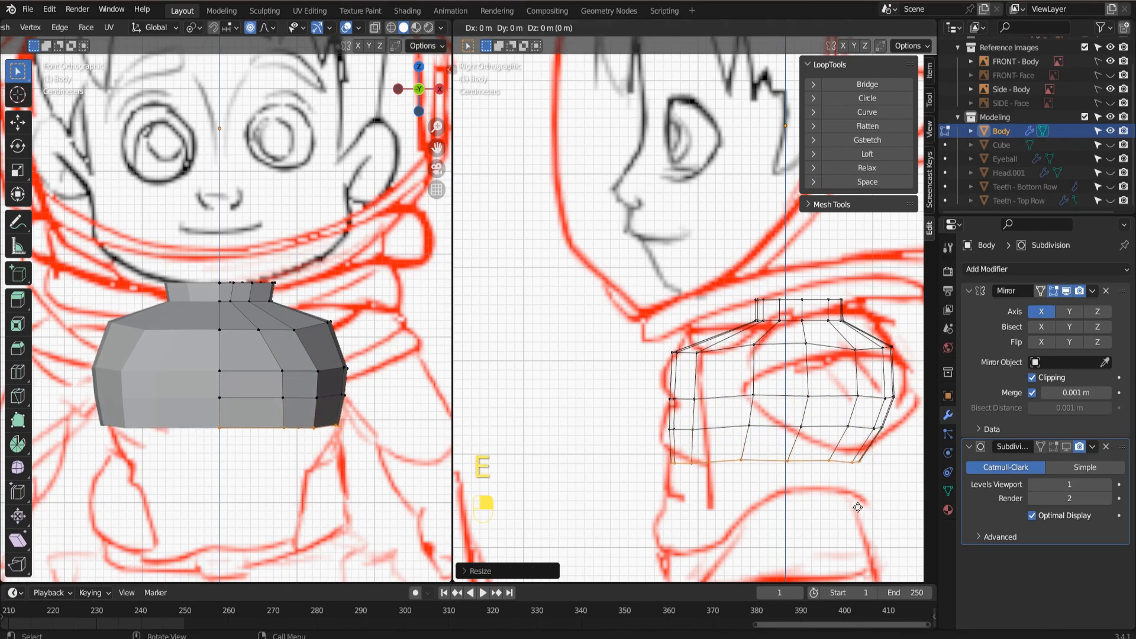
pyautogui.click(851, 533)
pyautogui.press('g')
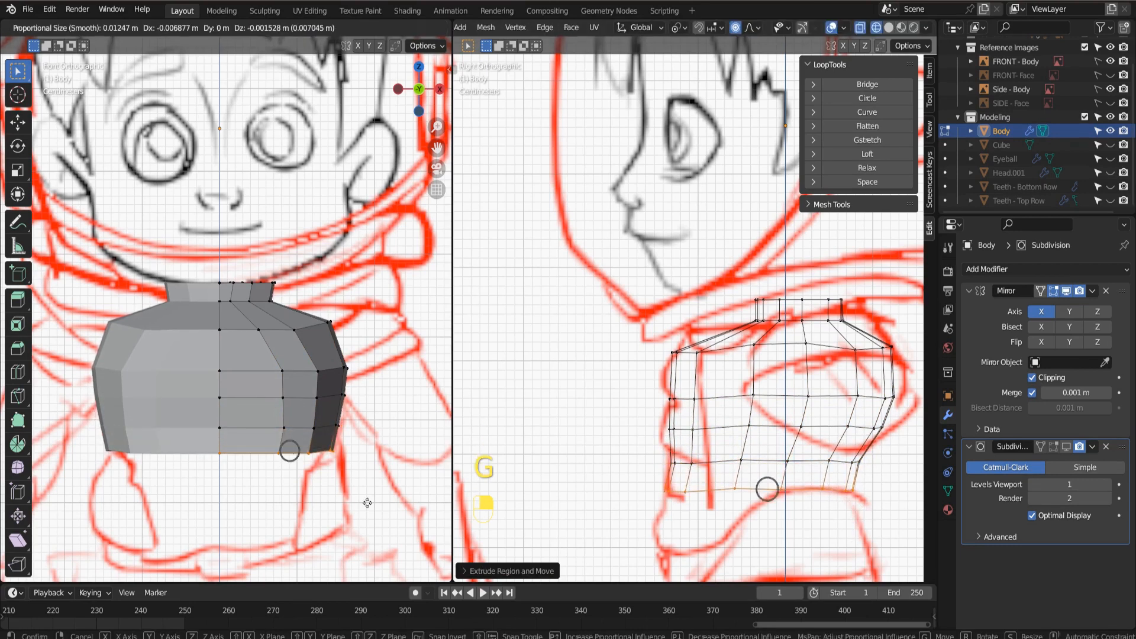
pyautogui.click(366, 502)
# Extrude the bottom loop about 0.045 m down along the waist, and extrude it again about 0.03 m down towards the hips.
pyautogui.press('e')
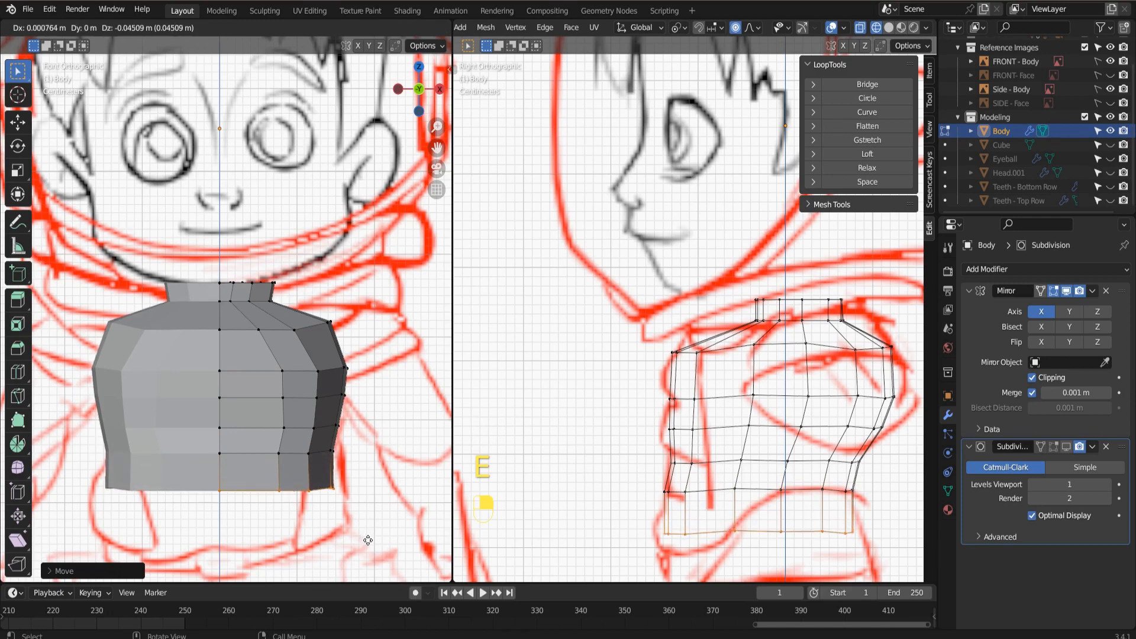
pyautogui.click(368, 542)
pyautogui.keyDown('shift'); pyautogui.moveTo(881, 573); pyautogui.dragTo(845, 391, button='middle'); pyautogui.keyUp('shift')
pyautogui.press('e')
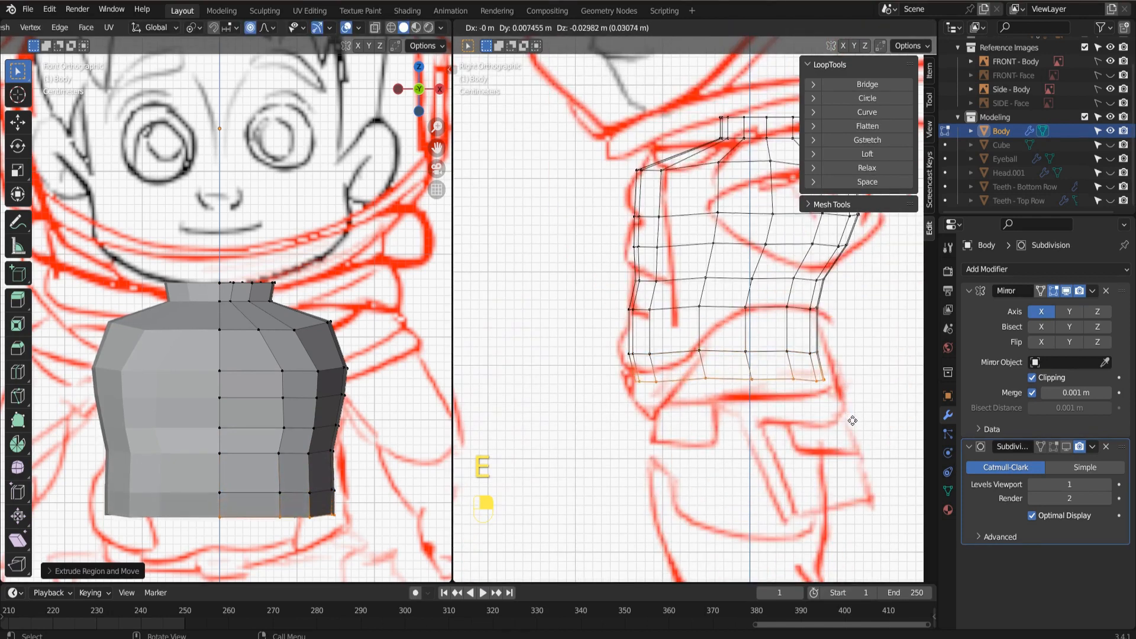
pyautogui.click(852, 420)
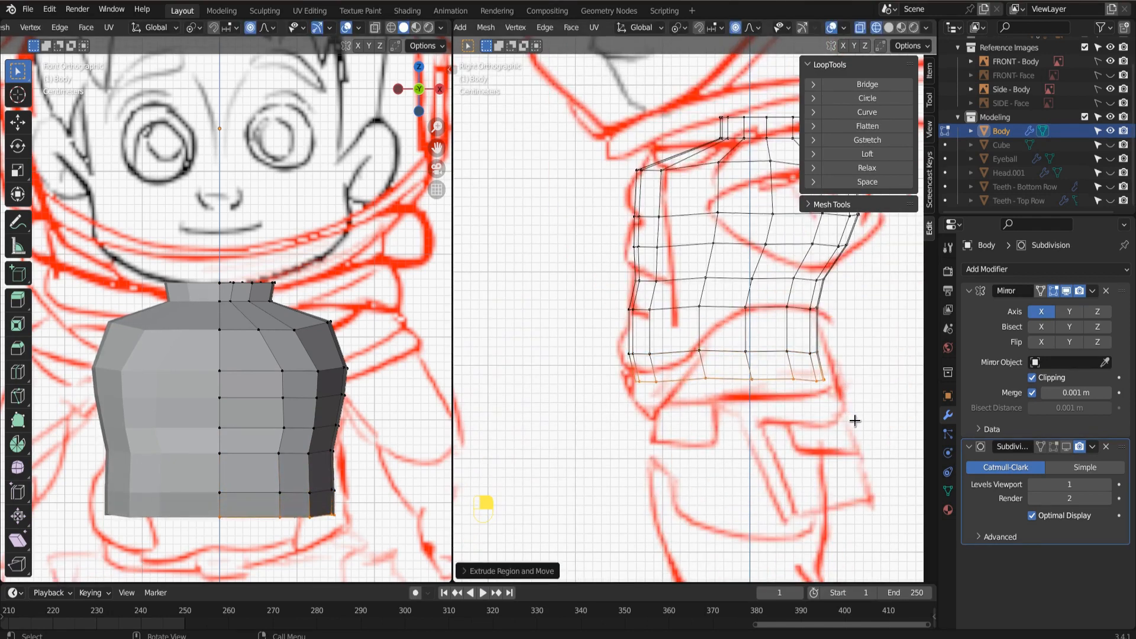
# Adjust the position of the new bottom loop, and extrude one more ring down to the hip line.
pyautogui.press('g')
pyautogui.click(387, 510)
pyautogui.keyDown('shift'); pyautogui.moveTo(386, 510); pyautogui.dragTo(397, 308, button='middle'); pyautogui.keyUp('shift')
pyautogui.press('e')
pyautogui.rightClick(398, 364)
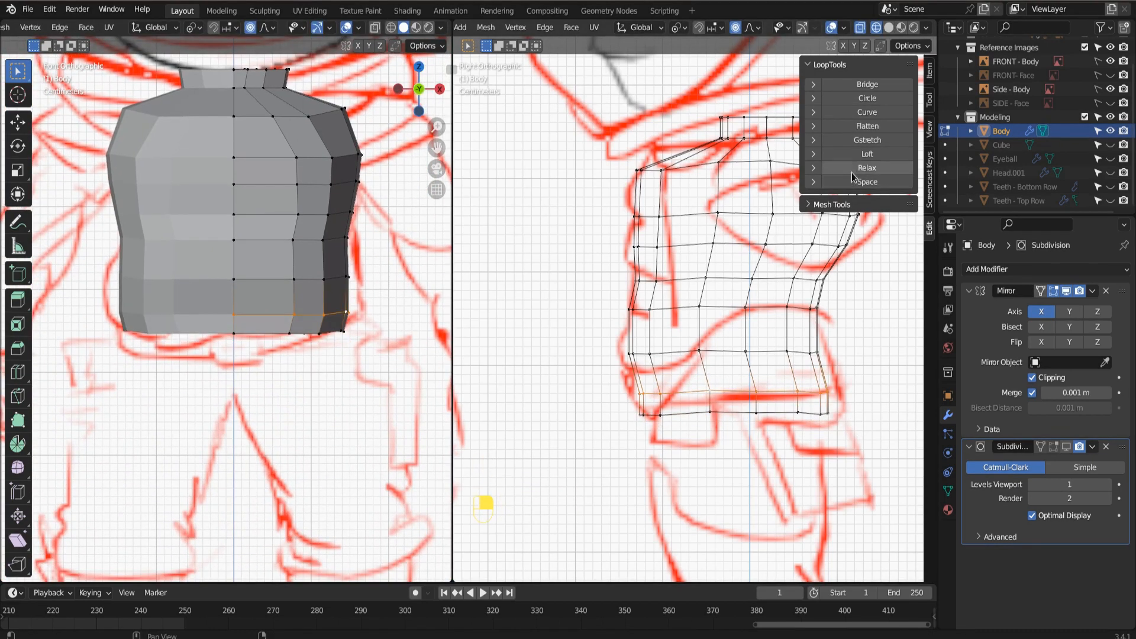
# Relax the torso's three lowest horizontal edge loops one after another with LoopTools.
pyautogui.click(853, 169)
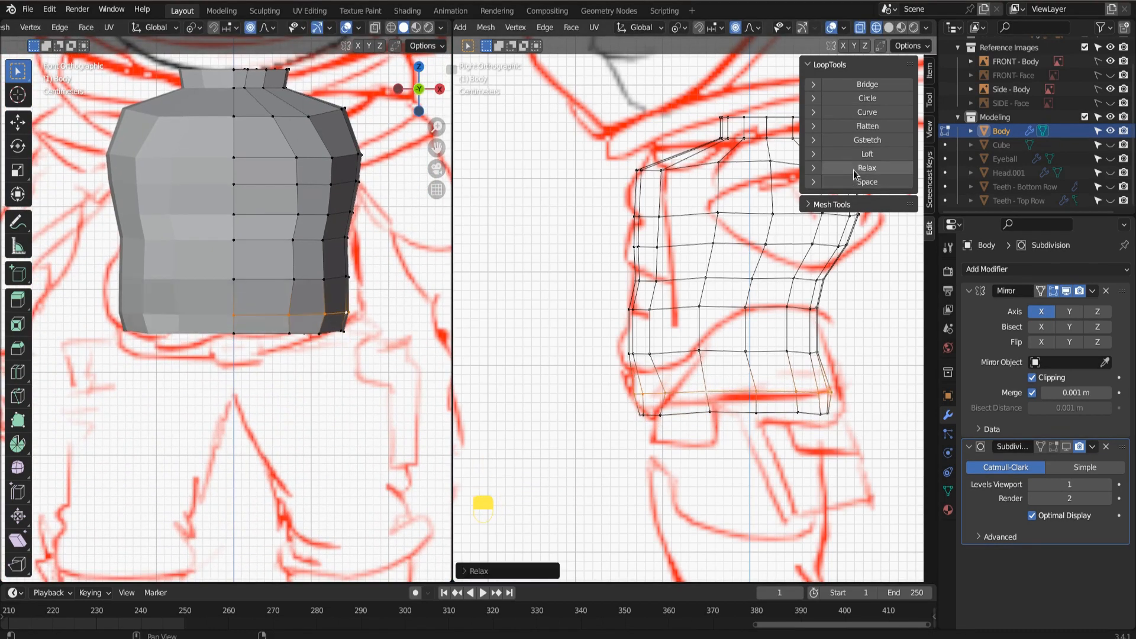
pyautogui.keyDown('alt'); pyautogui.click(710, 406); pyautogui.keyUp('alt')
pyautogui.keyDown('alt'); pyautogui.click(755, 409); pyautogui.keyUp('alt')
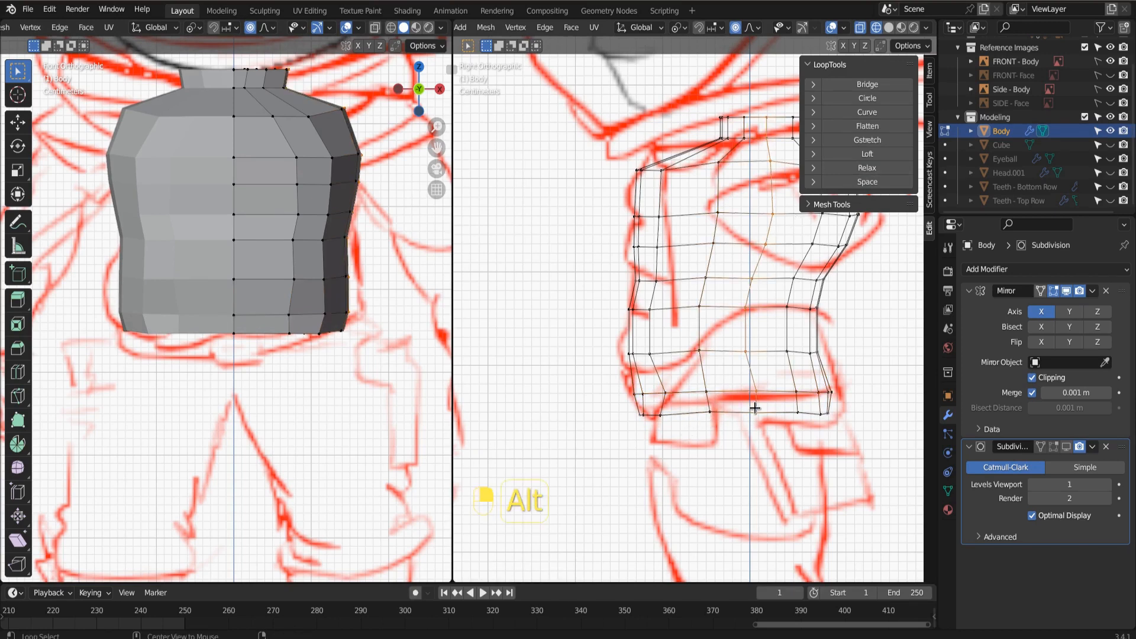
pyautogui.click(867, 168)
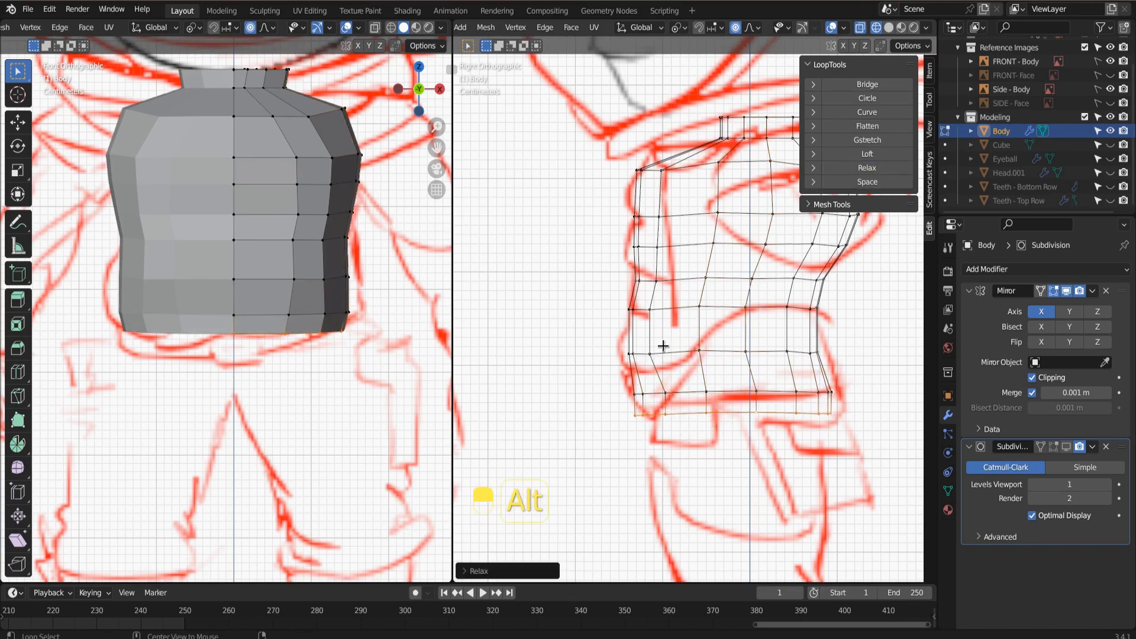
pyautogui.keyDown('alt'); pyautogui.click(648, 350); pyautogui.keyUp('alt')
pyautogui.click(864, 168)
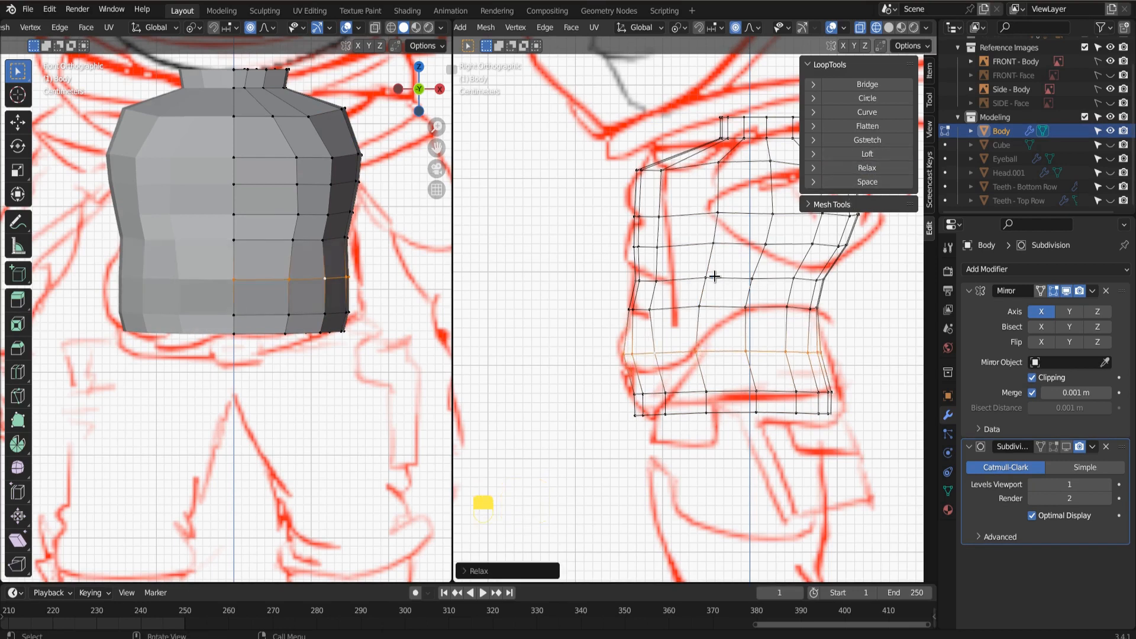
# Relax the waist edge loop and the vertical edge loop along the torso's side with LoopTools.
pyautogui.keyDown('alt'); pyautogui.click(706, 308); pyautogui.keyUp('alt')
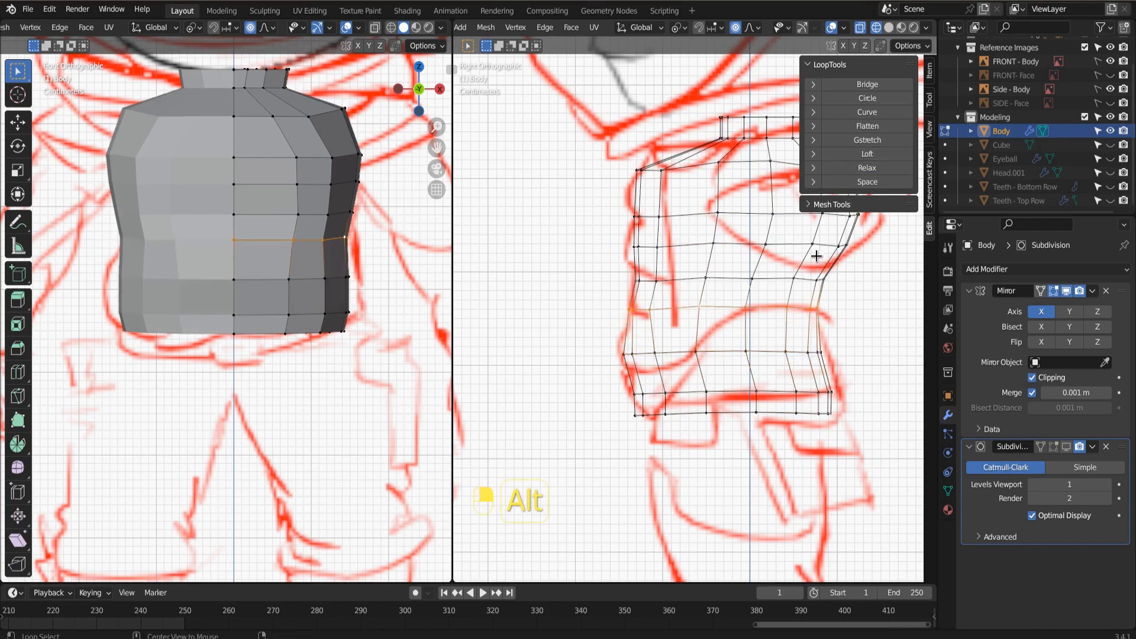
pyautogui.click(863, 169)
pyautogui.keyDown('alt'); pyautogui.click(700, 293); pyautogui.keyUp('alt')
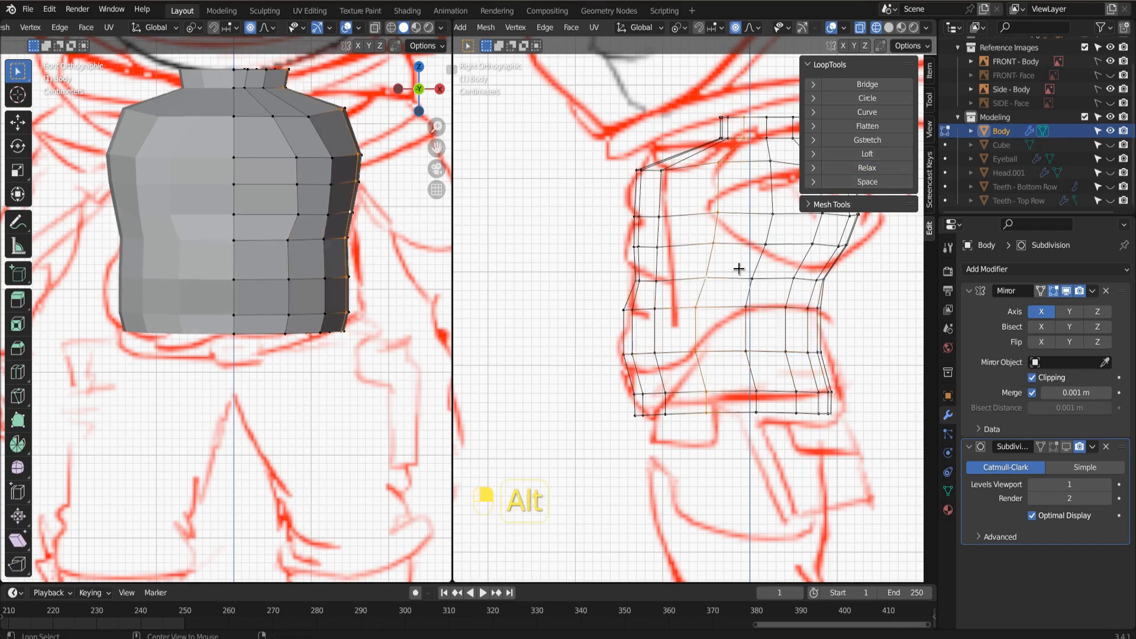
pyautogui.click(851, 169)
# Extrude the centre front and back edges of the torso's bottom down in front view, and taper them inward.
pyautogui.moveTo(355, 236); pyautogui.dragTo(266, 251, button='middle')
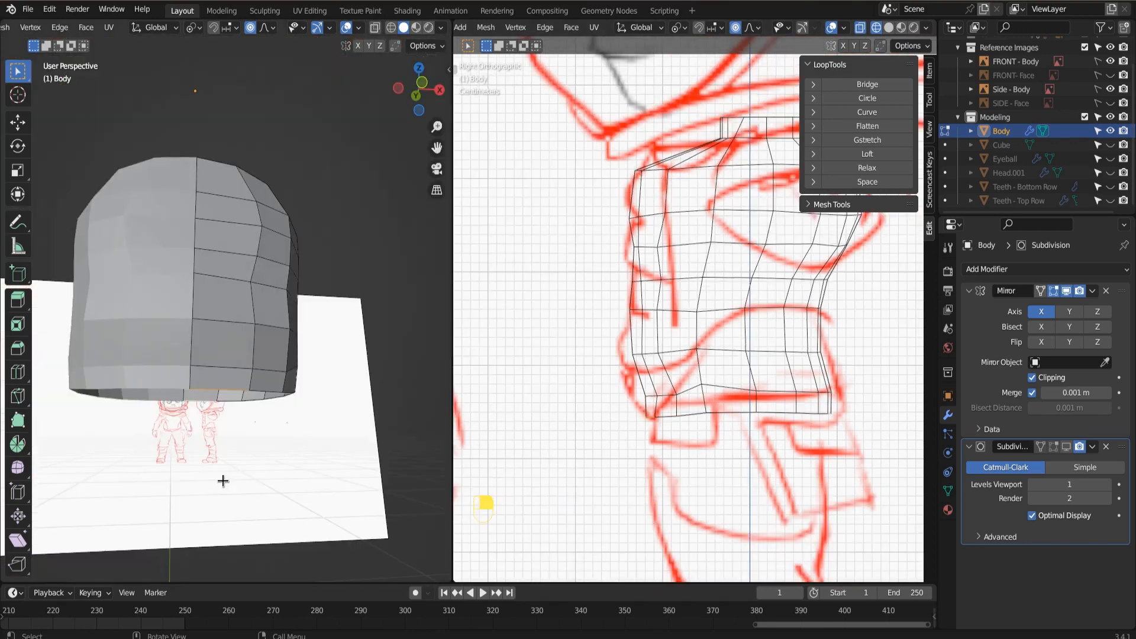
pyautogui.press('KP_1')
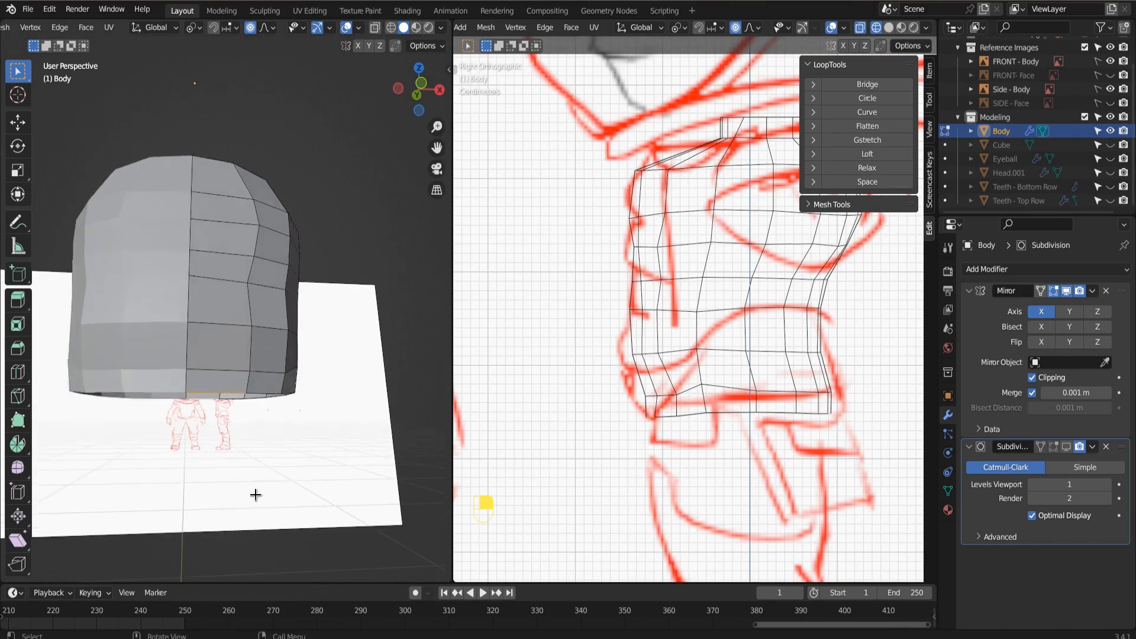
pyautogui.press('e')
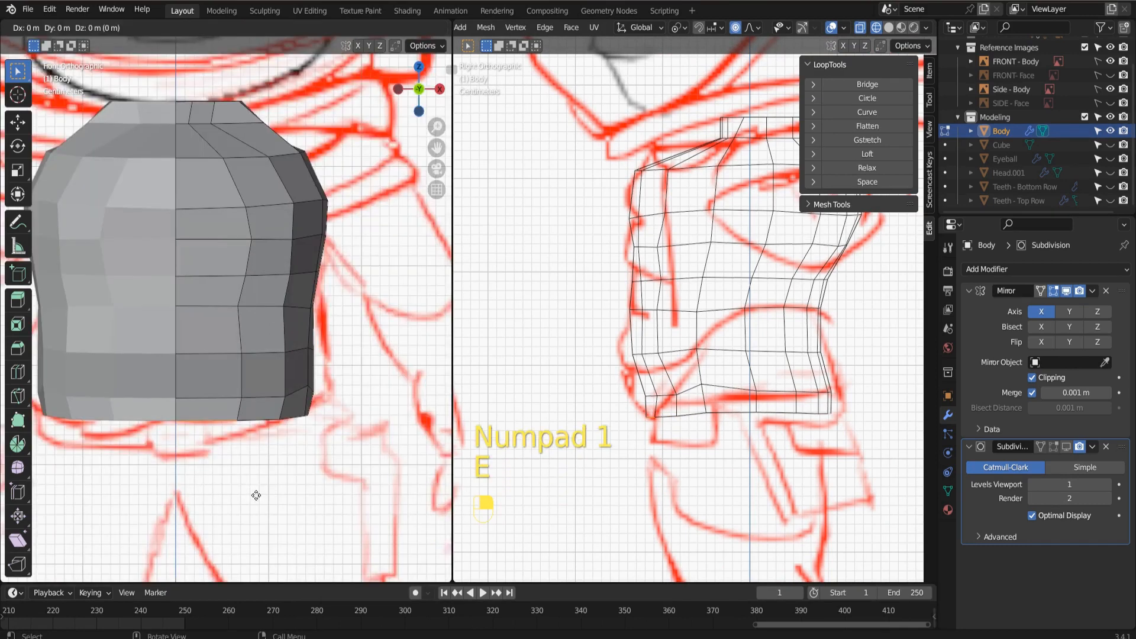
pyautogui.click(230, 528)
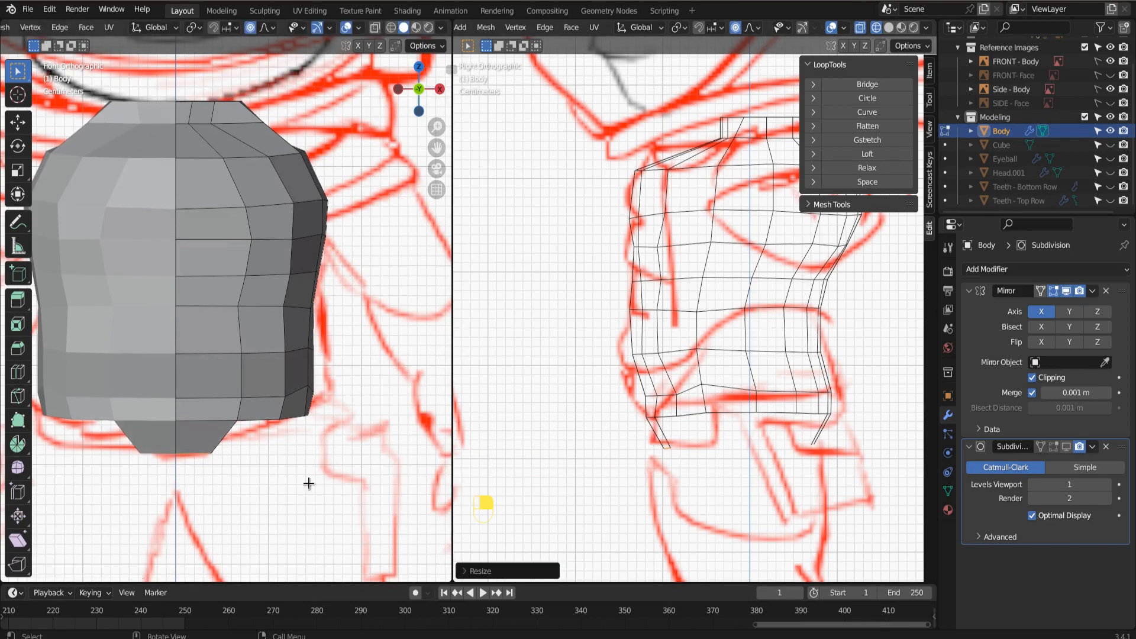
# Extrude the front and back crotch strips about 0.02 m further down, and scale them together to about 0.7 along Y.
pyautogui.press('e')
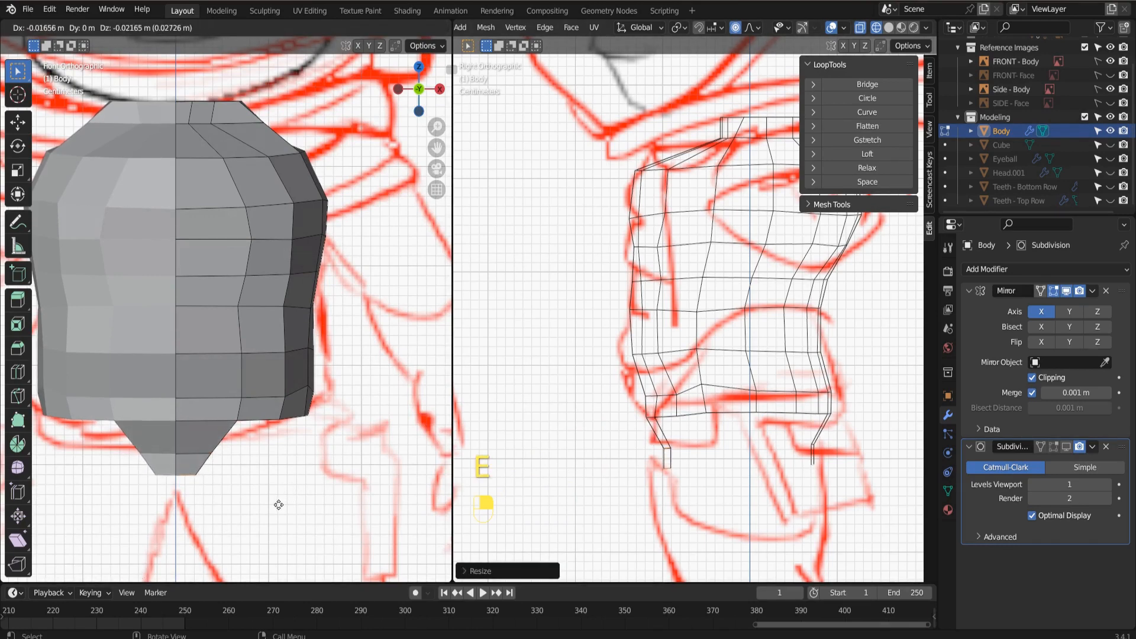
pyautogui.click(278, 504)
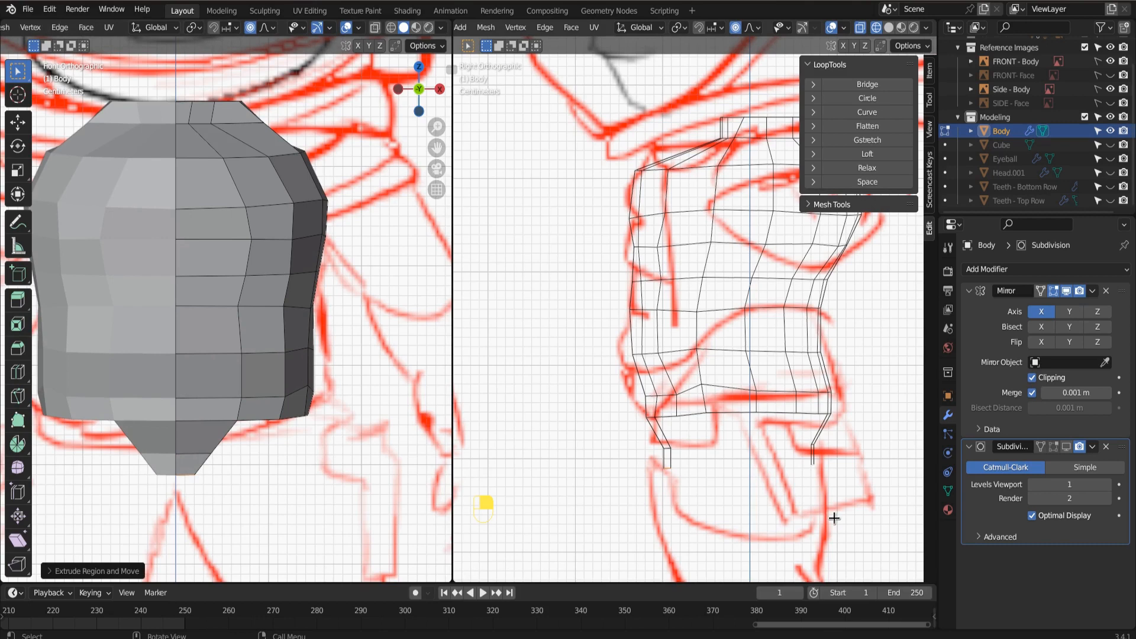
pyautogui.press('s')
pyautogui.press('y')
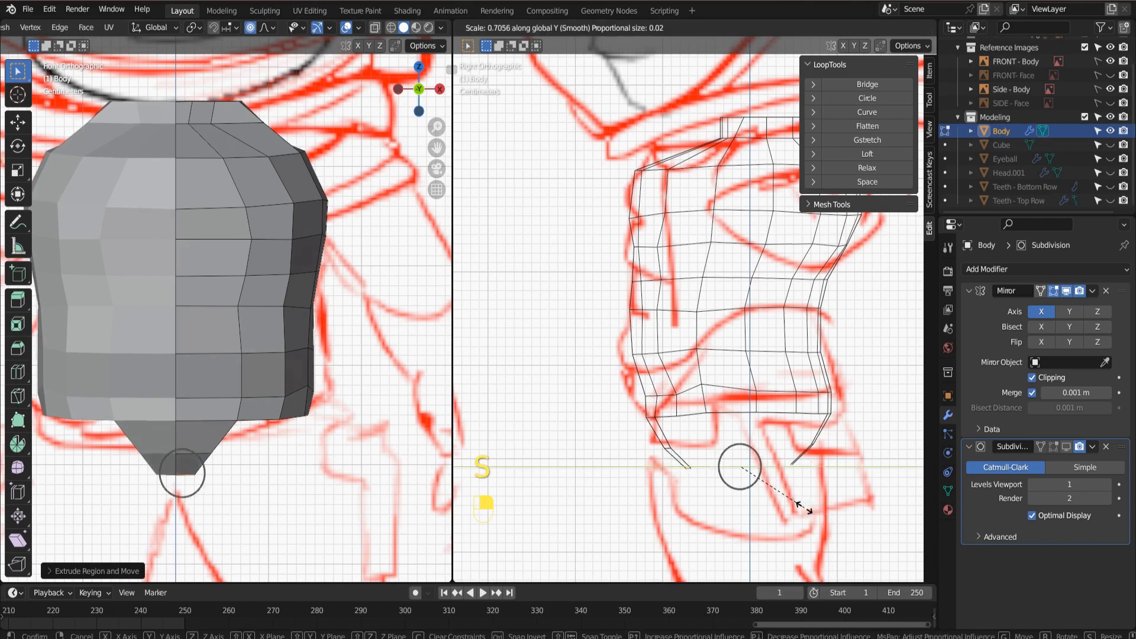
pyautogui.click(810, 510)
# Extrude both crotch strips down again by about 0.02 m without proportional editing, and scale them to about 0.44 along Y.
pyautogui.press('KP_3')
pyautogui.press('e')
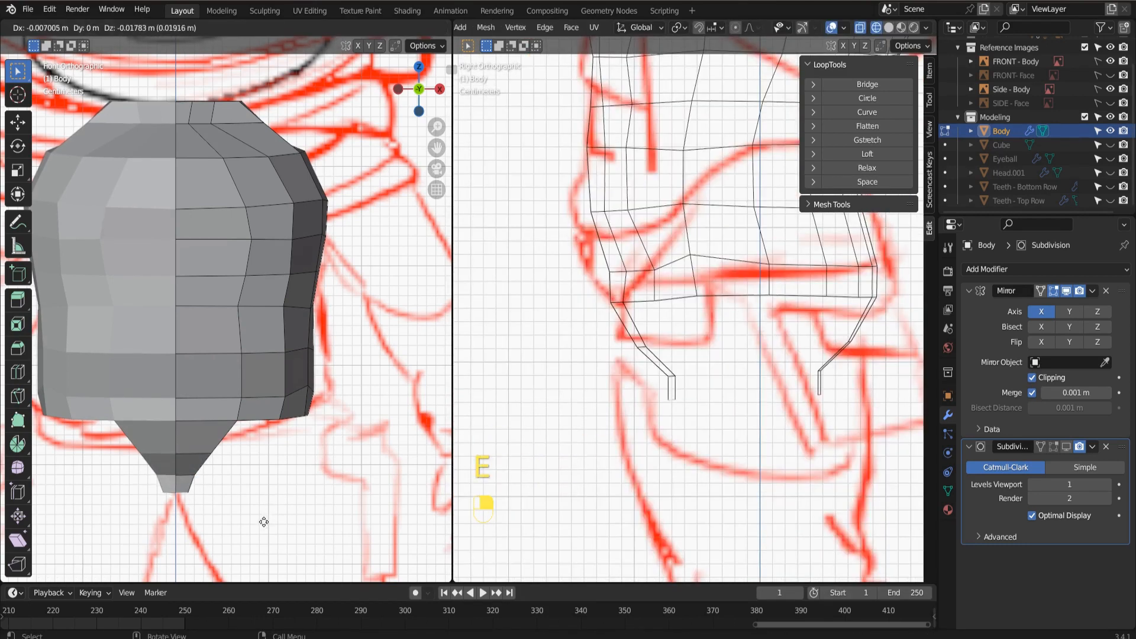
pyautogui.click(260, 520)
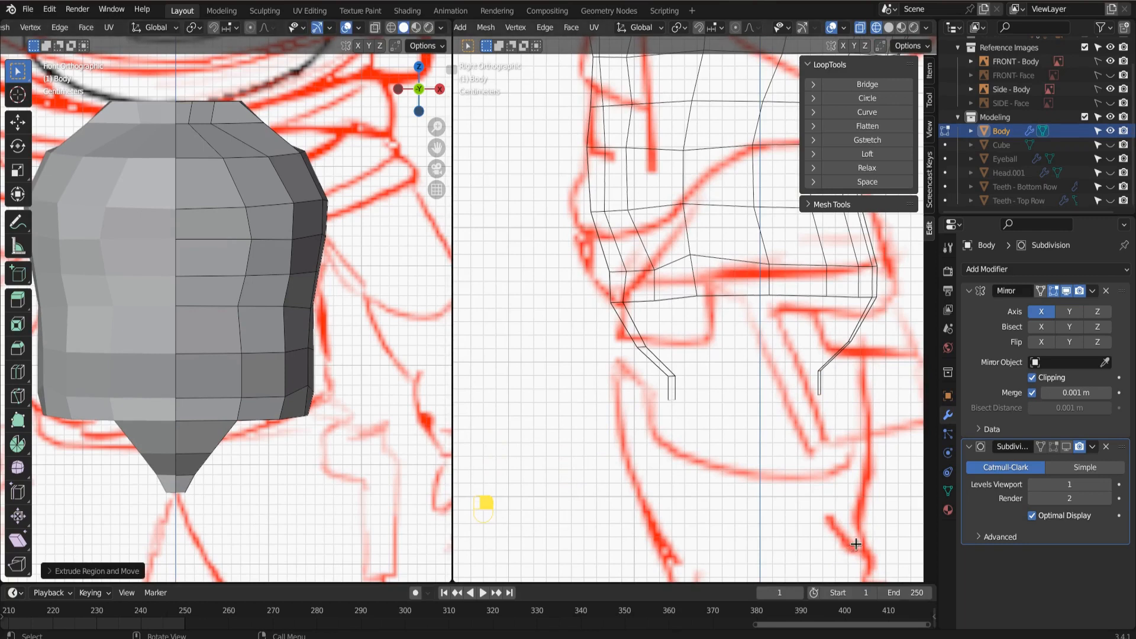
pyautogui.press('s')
pyautogui.press('y')
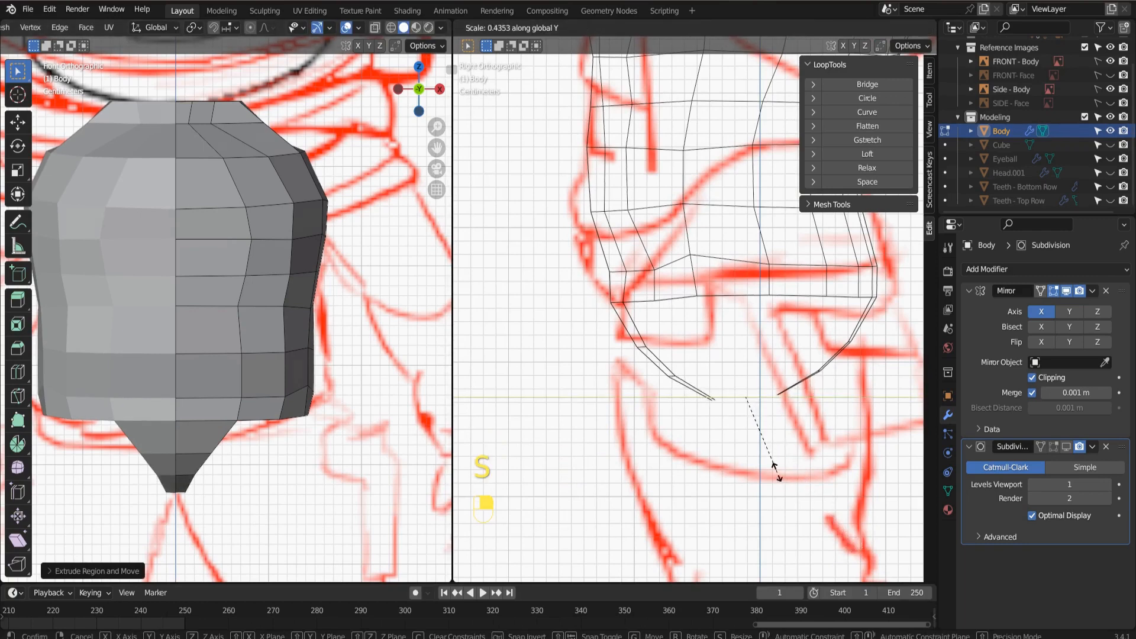
pyautogui.click(773, 467)
# Fill the gap between the two crotch strip ends with a face, and add loop cuts across it.
pyautogui.moveTo(773, 468); pyautogui.dragTo(783, 393, button='middle')
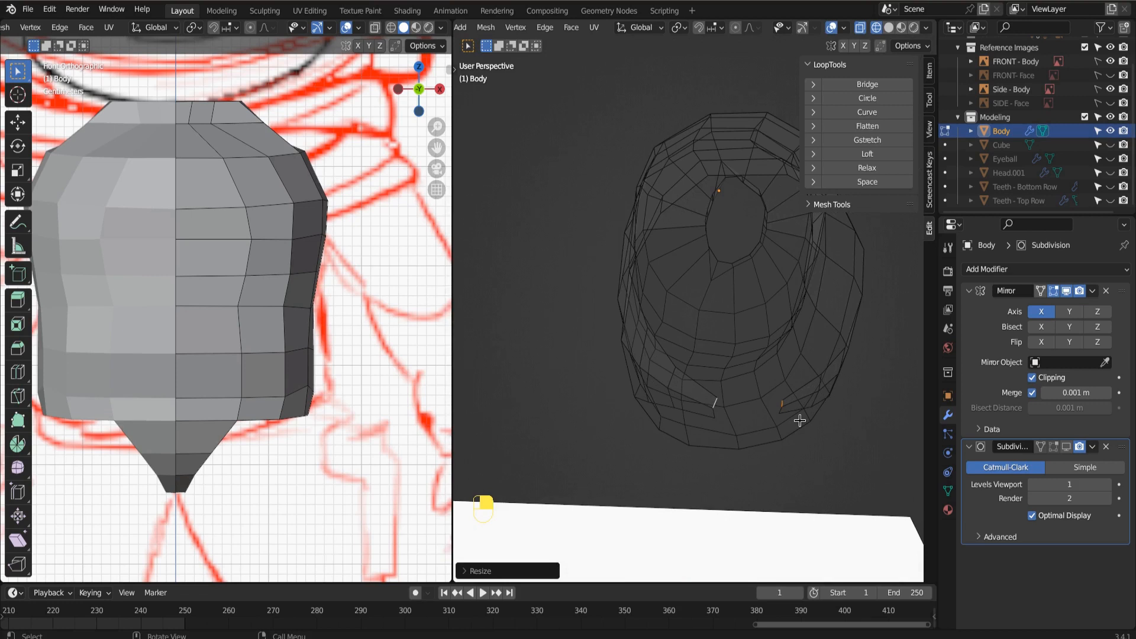
pyautogui.press('f')
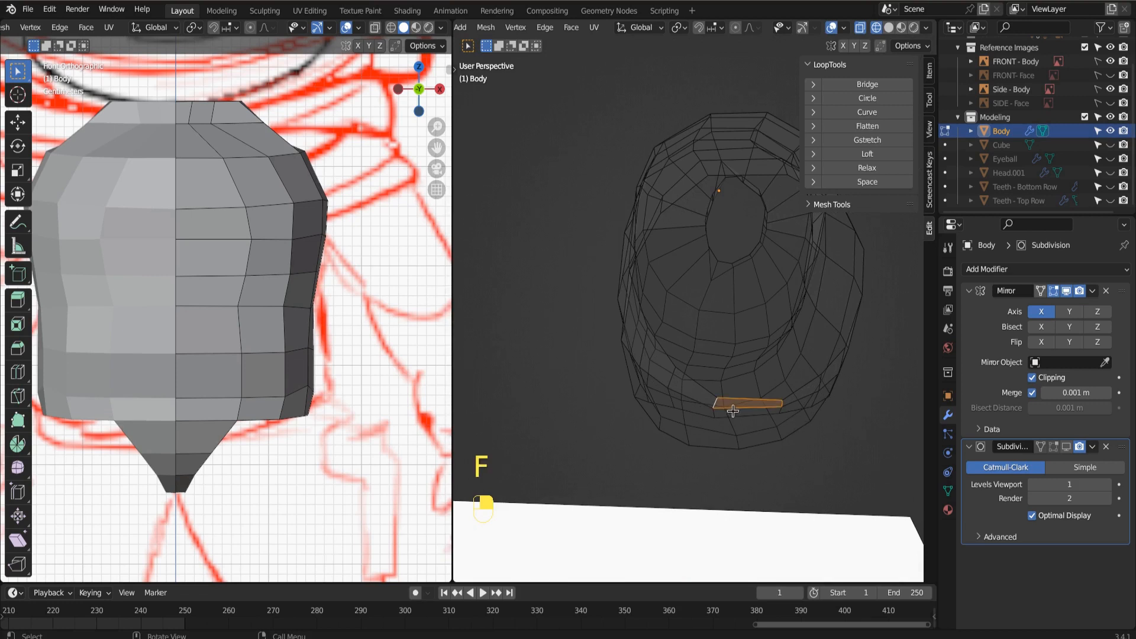
pyautogui.hotkey('ctrl', 'r')
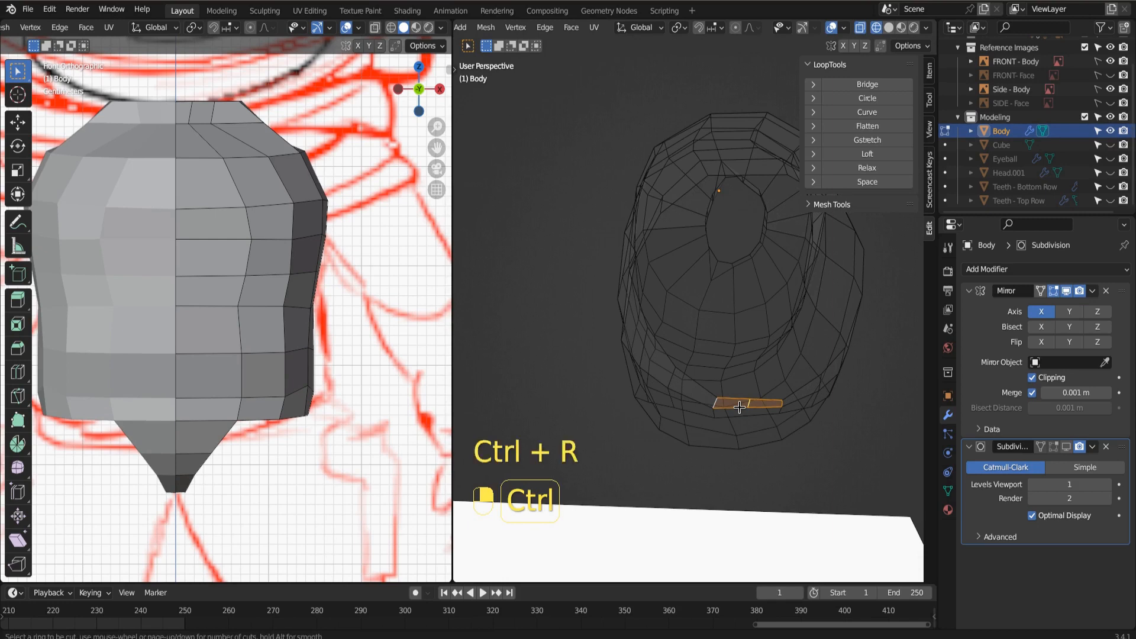
pyautogui.scroll(1, 739, 407)
pyautogui.click(739, 407)
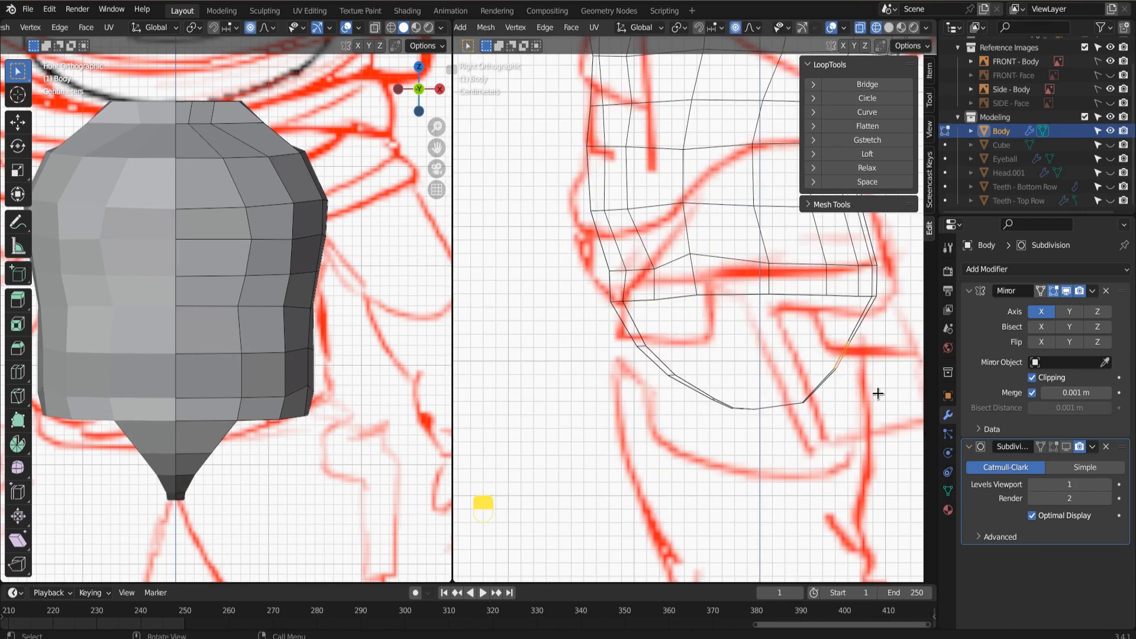
# Round the crotch curve by moving its rear edge outward with proportional editing, and relax the leg opening's edge loop with LoopTools.
pyautogui.press('g')
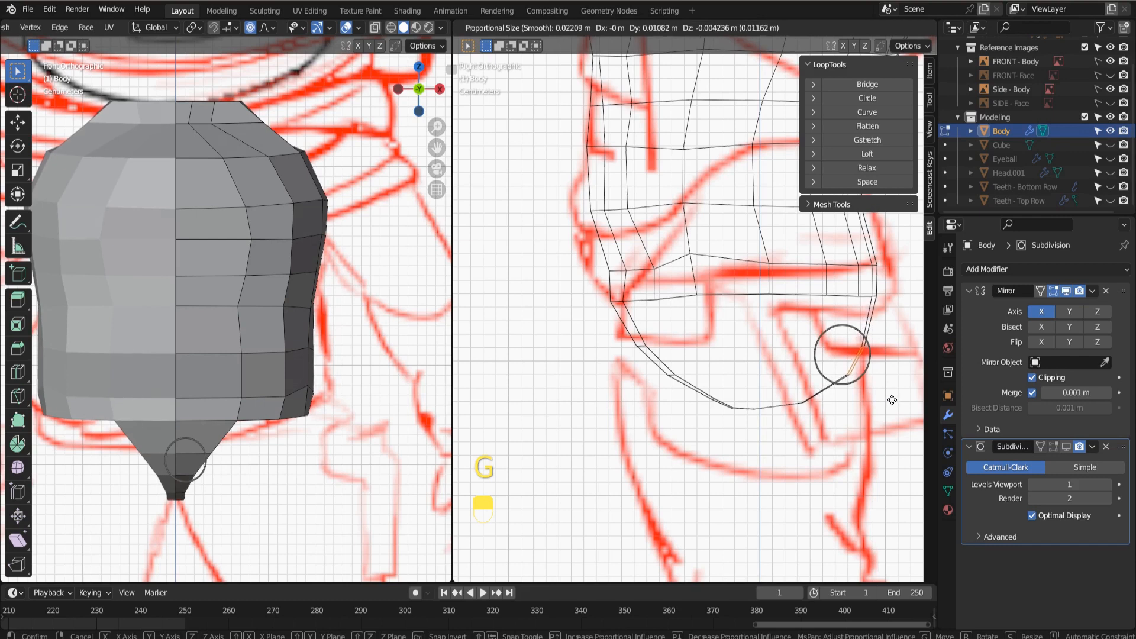
pyautogui.click(889, 395)
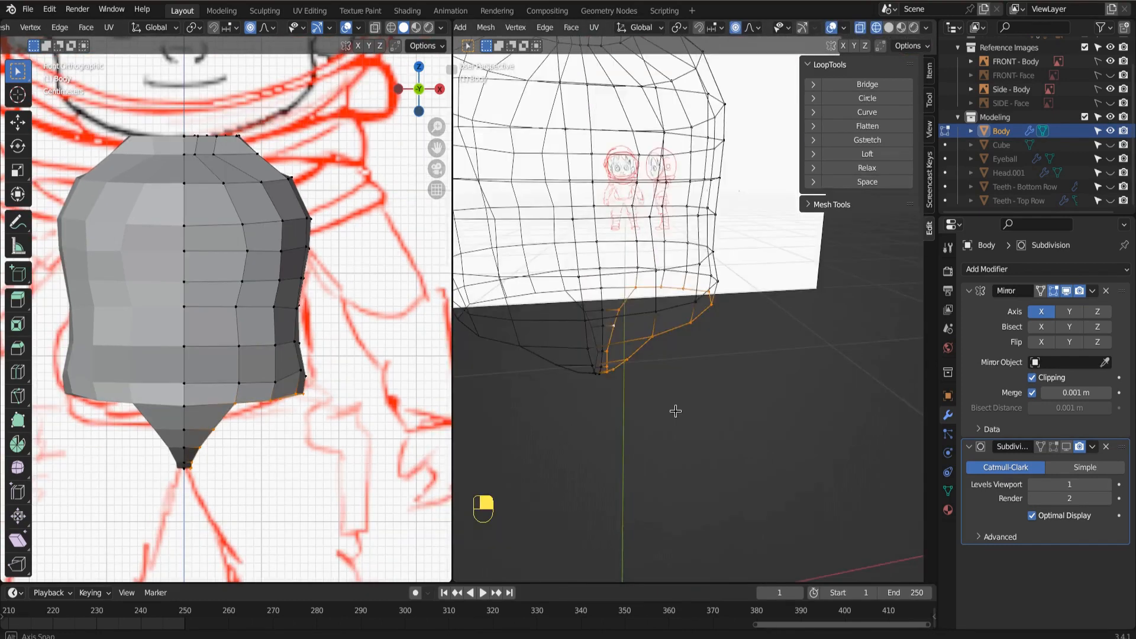
pyautogui.moveTo(675, 410); pyautogui.dragTo(673, 397, button='middle')
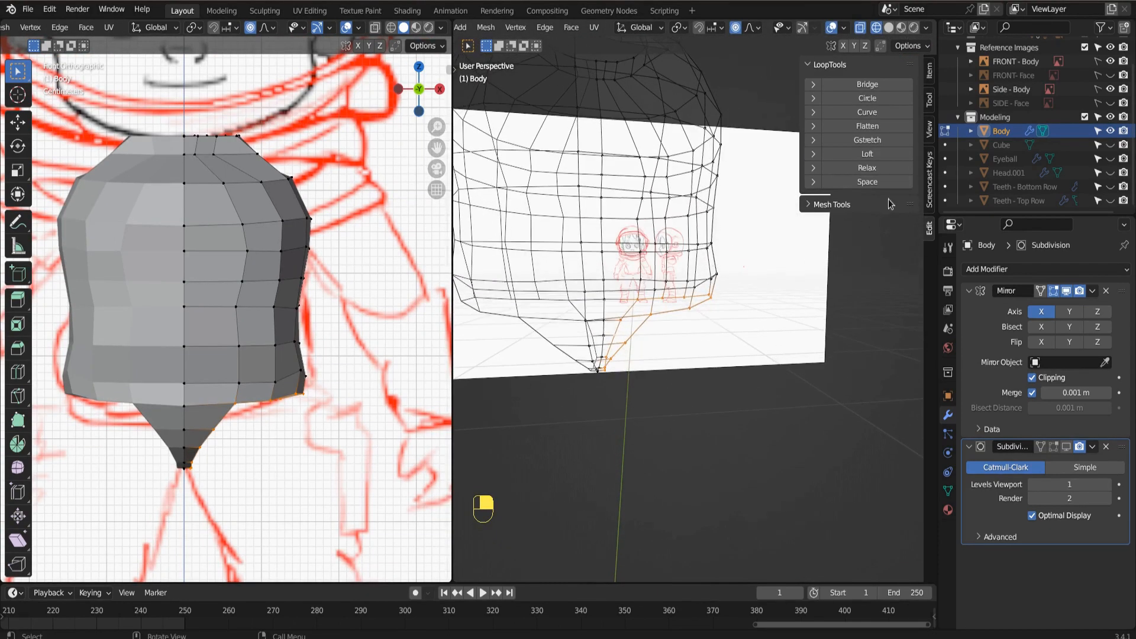
pyautogui.click(867, 168)
# Select the leg opening's edge loop in front view, and extrude it about 0.08 m outward and 0.05 m down.
pyautogui.moveTo(274, 480); pyautogui.dragTo(285, 501, button='middle')
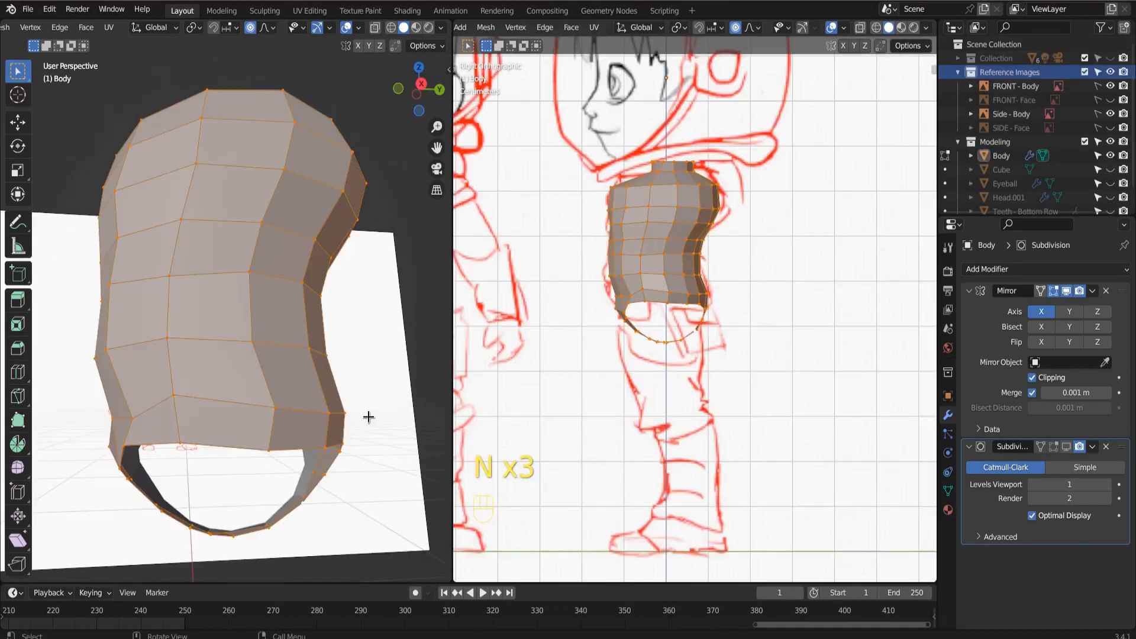
pyautogui.press('KP_1')
pyautogui.hotkey('alt', 'a')
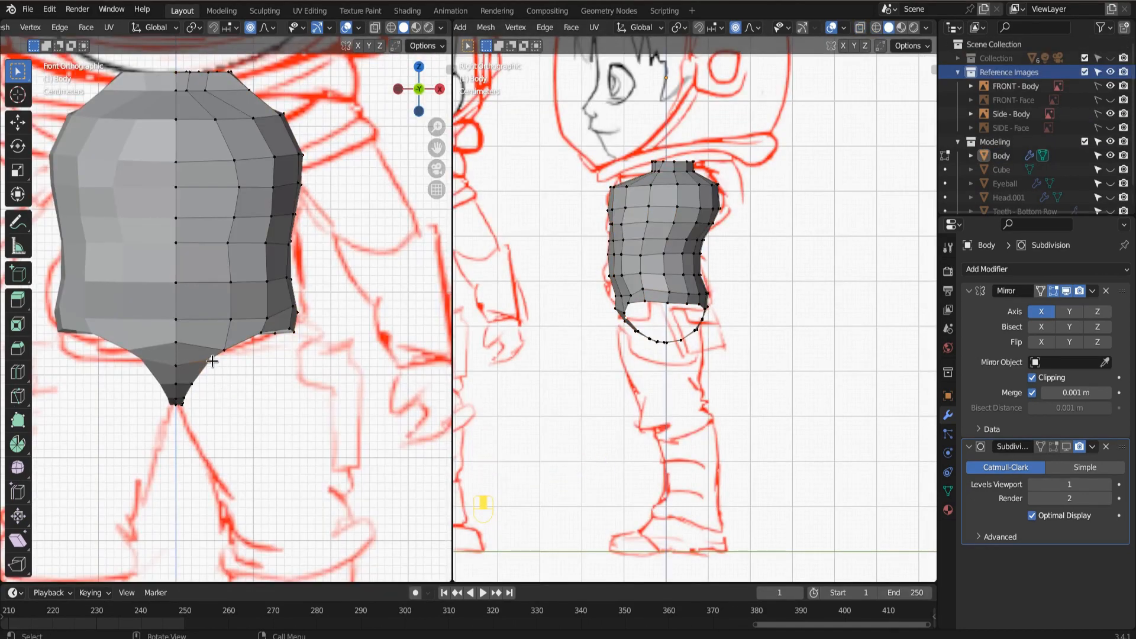
pyautogui.keyDown('alt'); pyautogui.click(212, 361); pyautogui.keyUp('alt')
pyautogui.press('e')
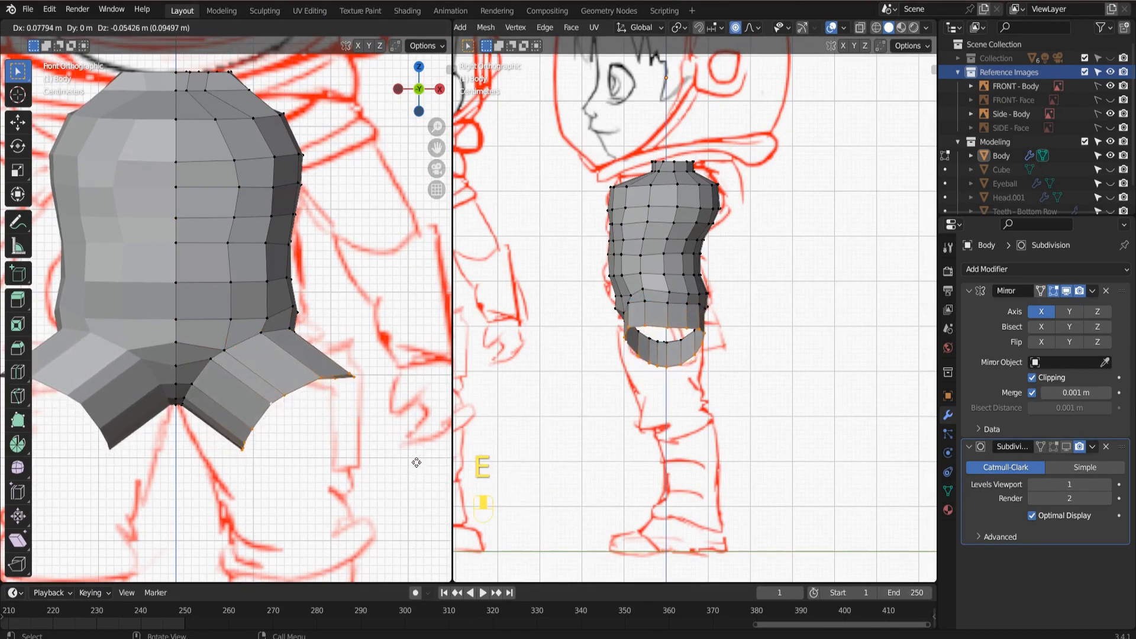
pyautogui.click(416, 460)
# Rotate the extruded leg loop towards horizontal, and flatten it by scaling to 0 along Z.
pyautogui.press('r')
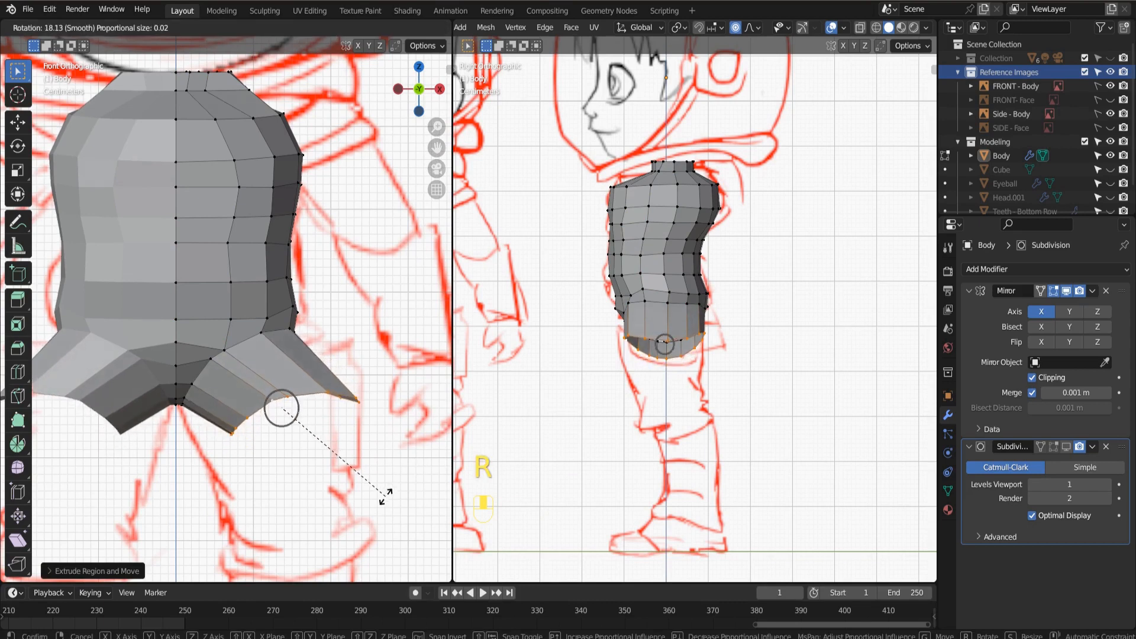
pyautogui.click(357, 510)
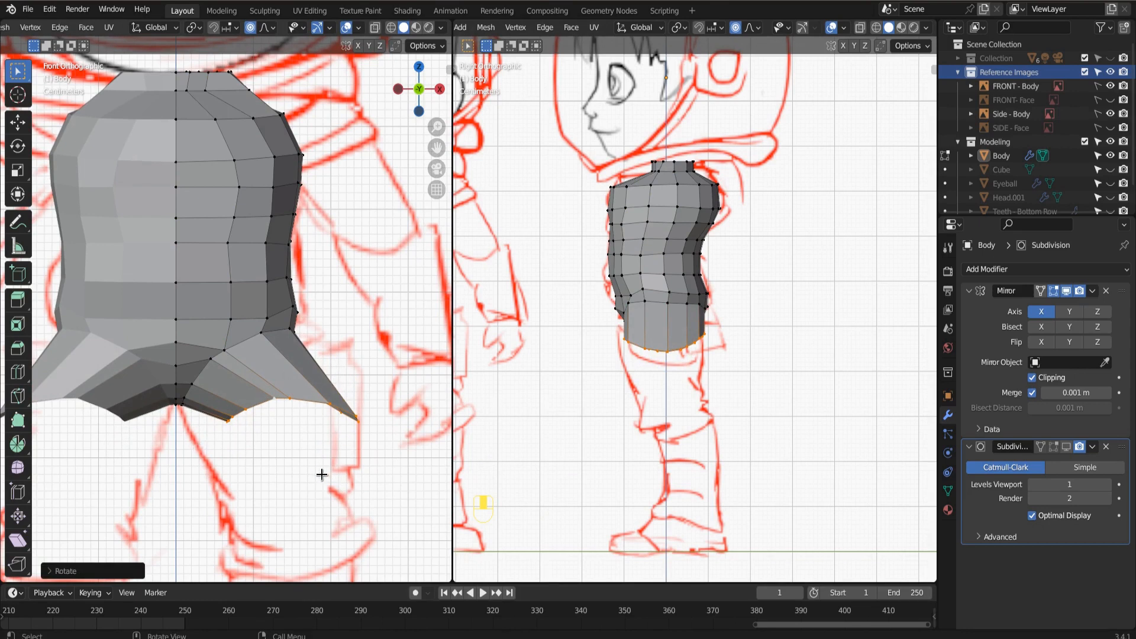
pyautogui.press('s')
pyautogui.press('z')
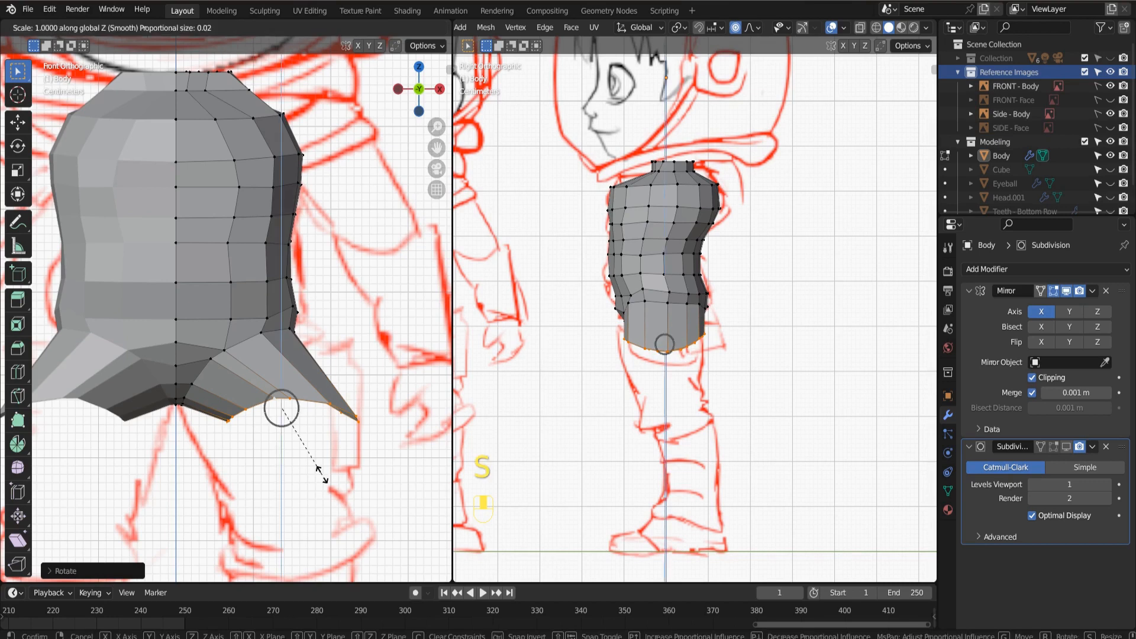
pyautogui.press('0')
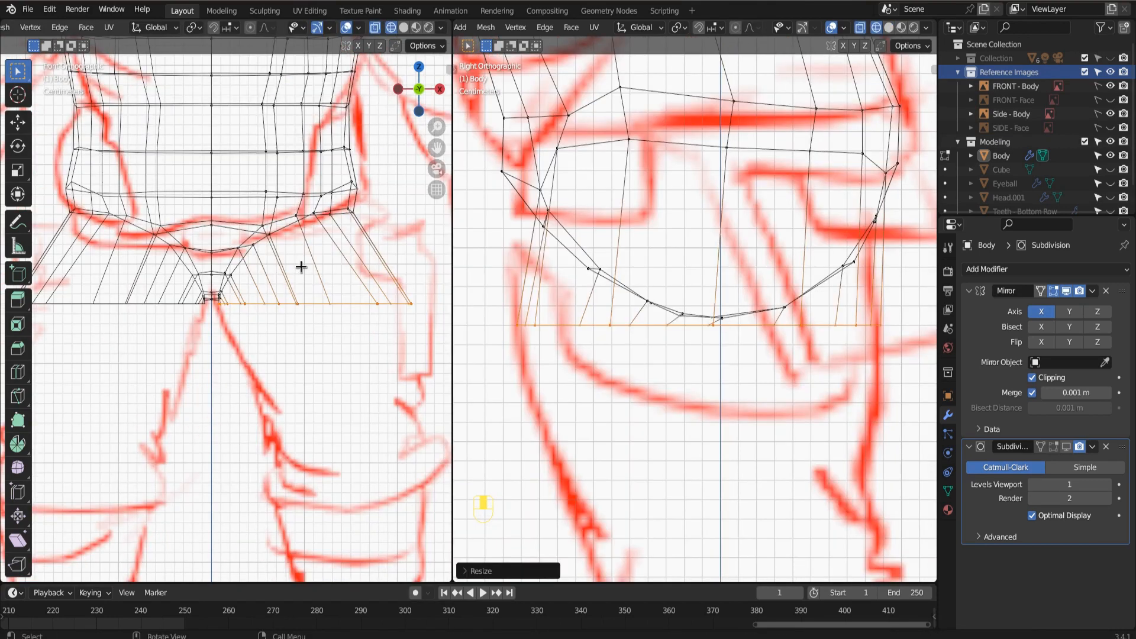
# Add a loop cut around the new upper-leg section, and move its outer vertices about 0.026 m outward and 0.008 m up.
pyautogui.hotkey('ctrl', 'r')
pyautogui.click(299, 261)
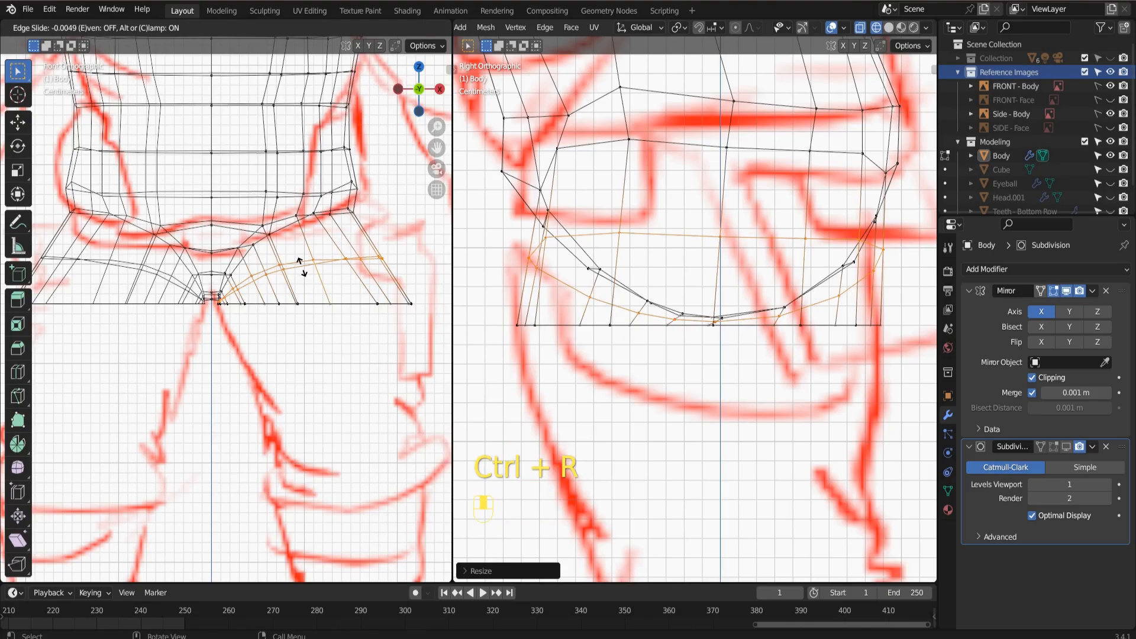
pyautogui.click(300, 262)
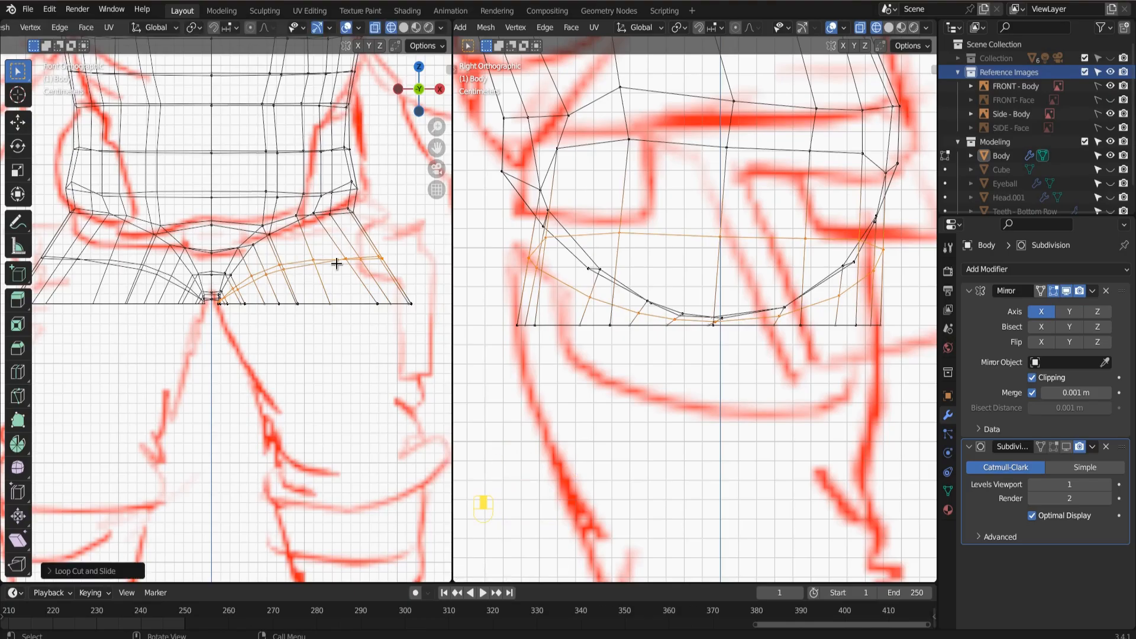
pyautogui.press('g')
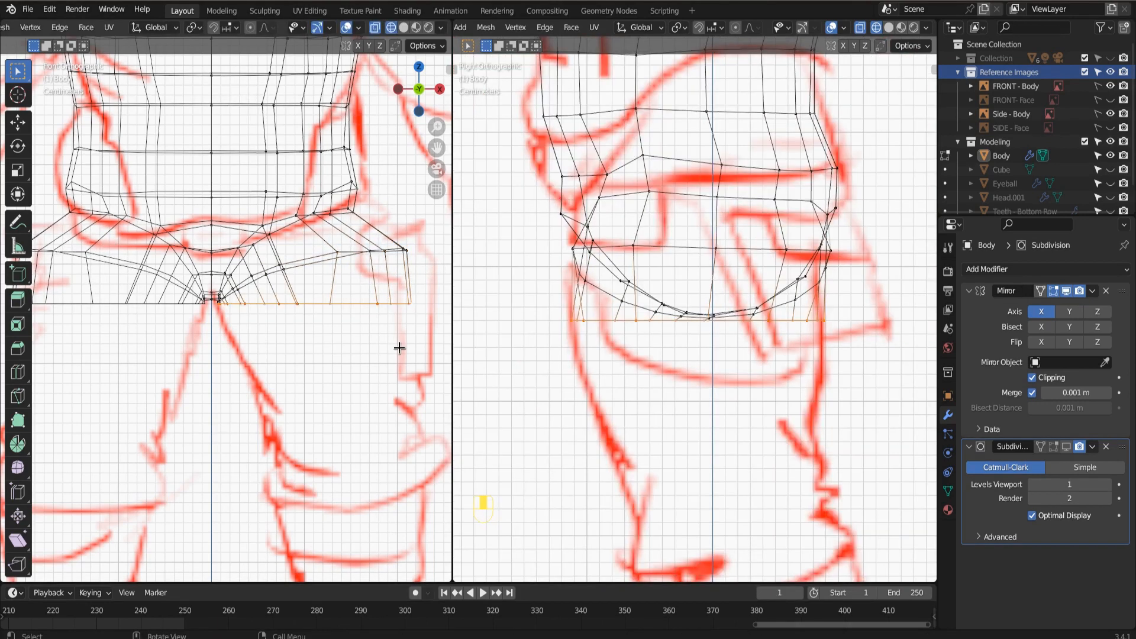
# Extrude the leg opening's loop down the thigh, and pull its front and rear vertices inward to match the side sketch.
pyautogui.press('e')
pyautogui.press('g')
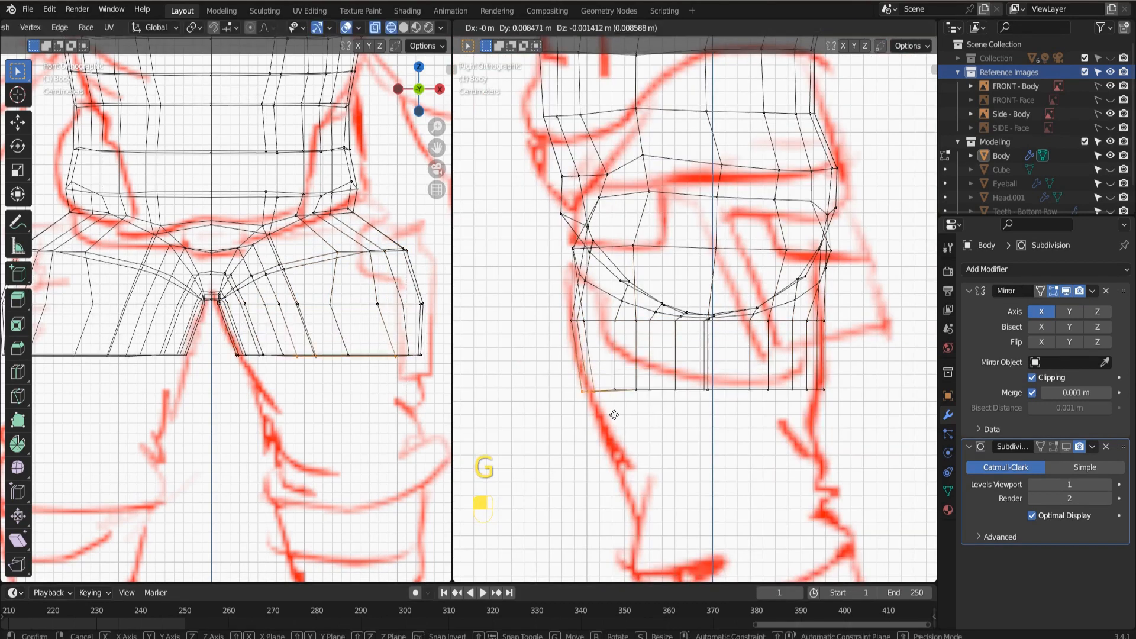
pyautogui.click(613, 413)
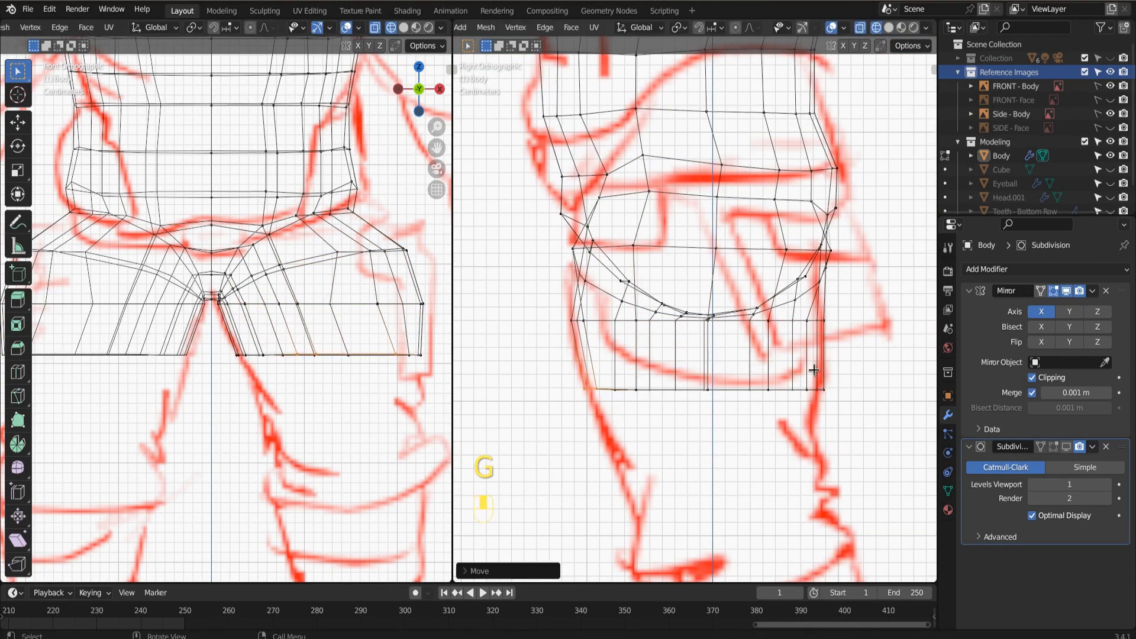
pyautogui.press('g')
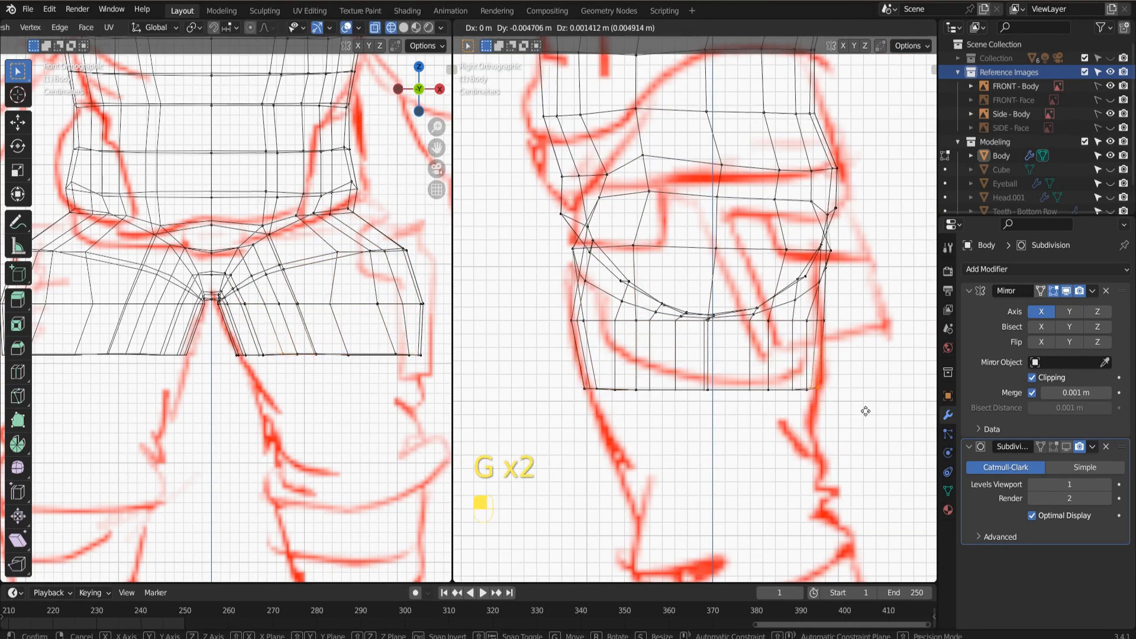
pyautogui.click(862, 410)
# Extrude the thigh's bottom edge loop further down with its front vertices shifted back along Y to follow the side sketch, and save the file.
pyautogui.moveTo(524, 371); pyautogui.dragTo(844, 444)
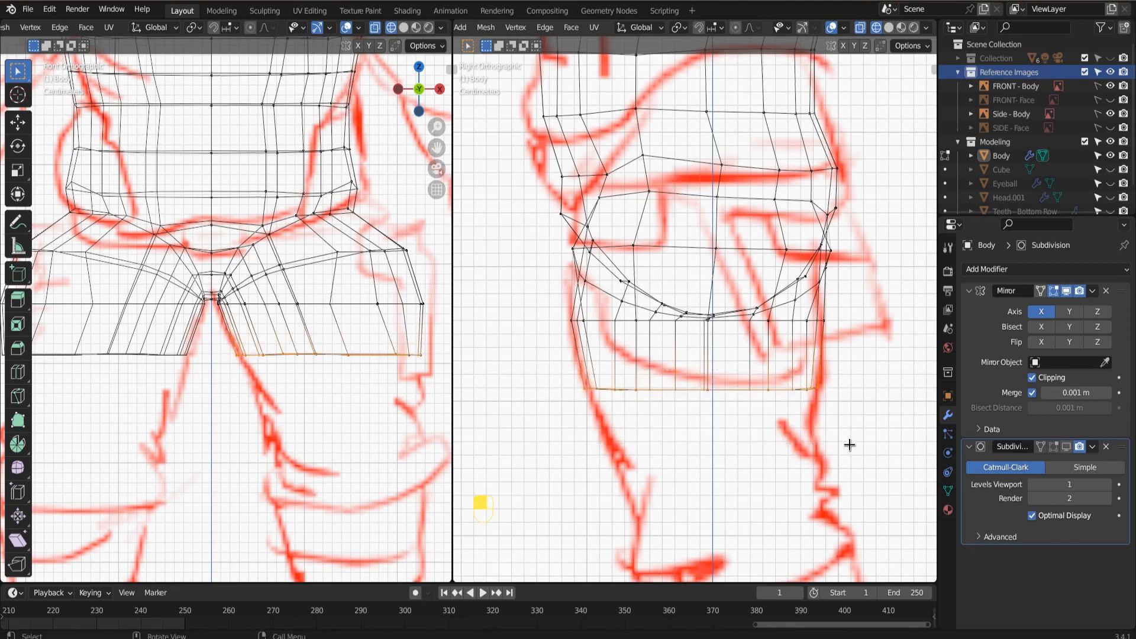
pyautogui.keyDown('shift'); pyautogui.moveTo(836, 439); pyautogui.dragTo(823, 271, button='middle'); pyautogui.keyUp('shift')
pyautogui.press('e')
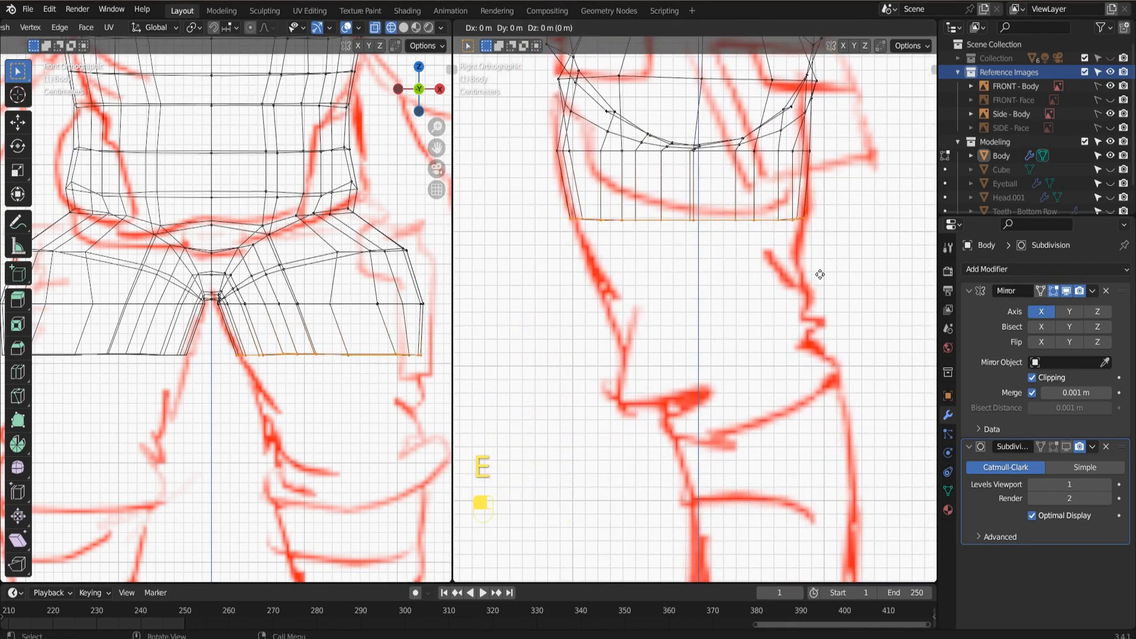
pyautogui.click(651, 342)
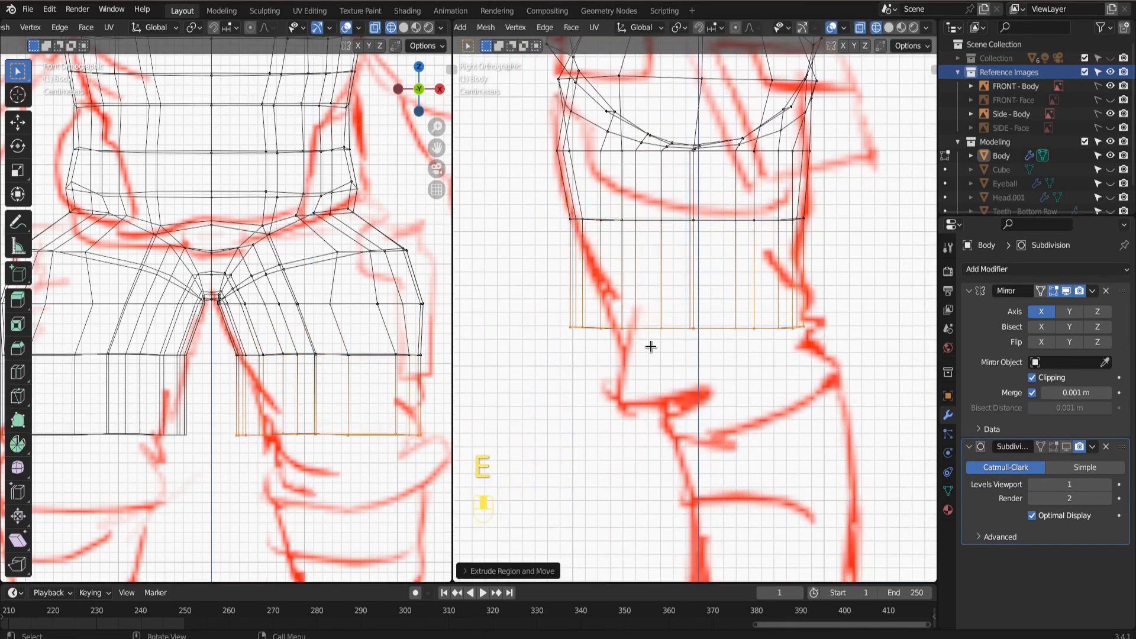
pyautogui.press('g')
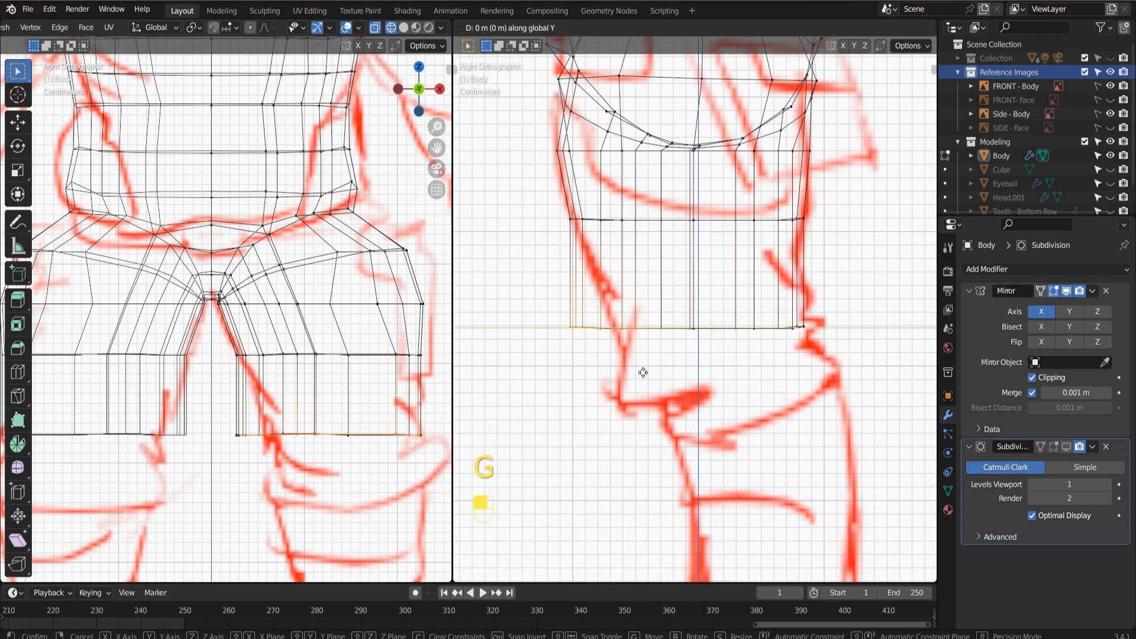
pyautogui.click(654, 371)
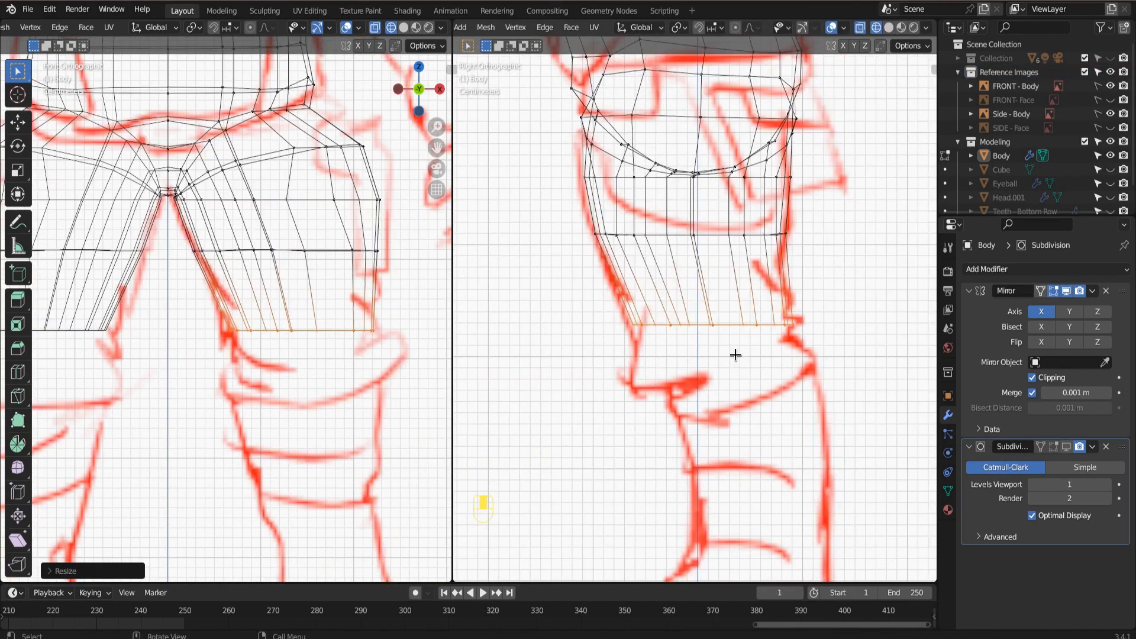
pyautogui.hotkey('ctrl', 's')
# Extrude the leg's bottom edge loop down to just below the knee, and shift it backward along Y.
pyautogui.press('e')
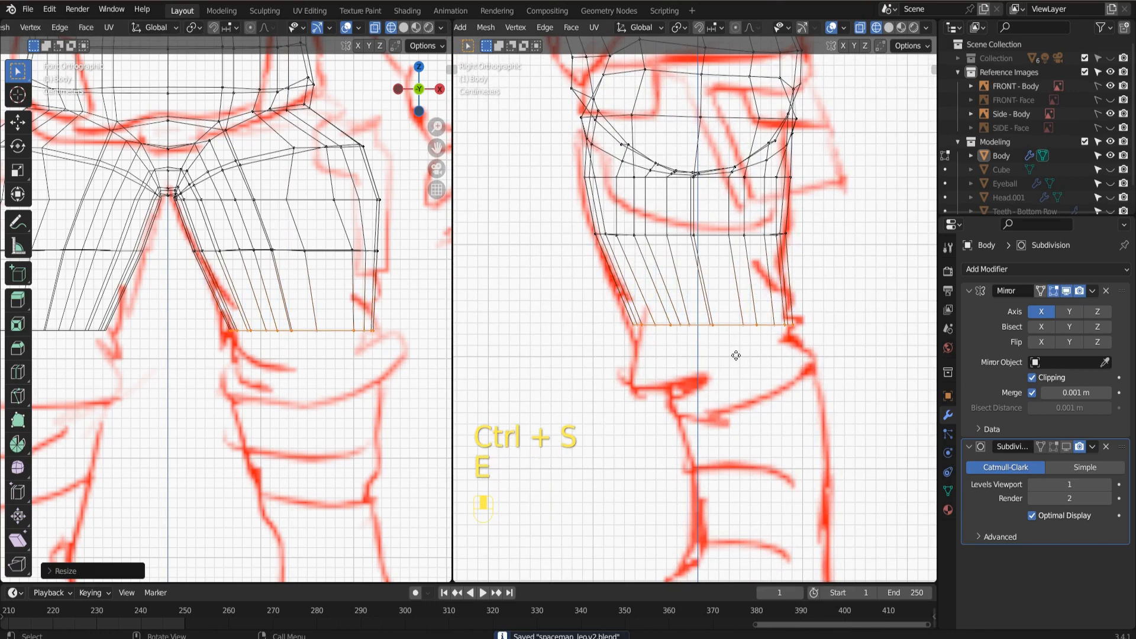
pyautogui.click(771, 445)
pyautogui.press('g')
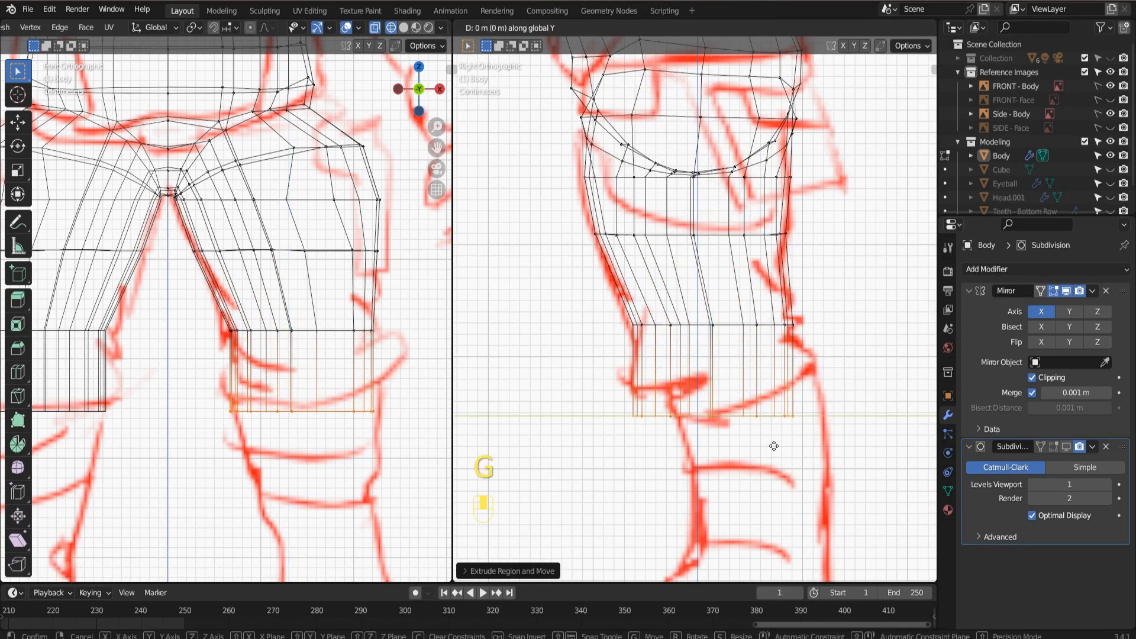
pyautogui.click(826, 445)
# Narrow the extruded loop below the knee along Y, and move it about 0.016 m forward to fit the side sketch.
pyautogui.press('s')
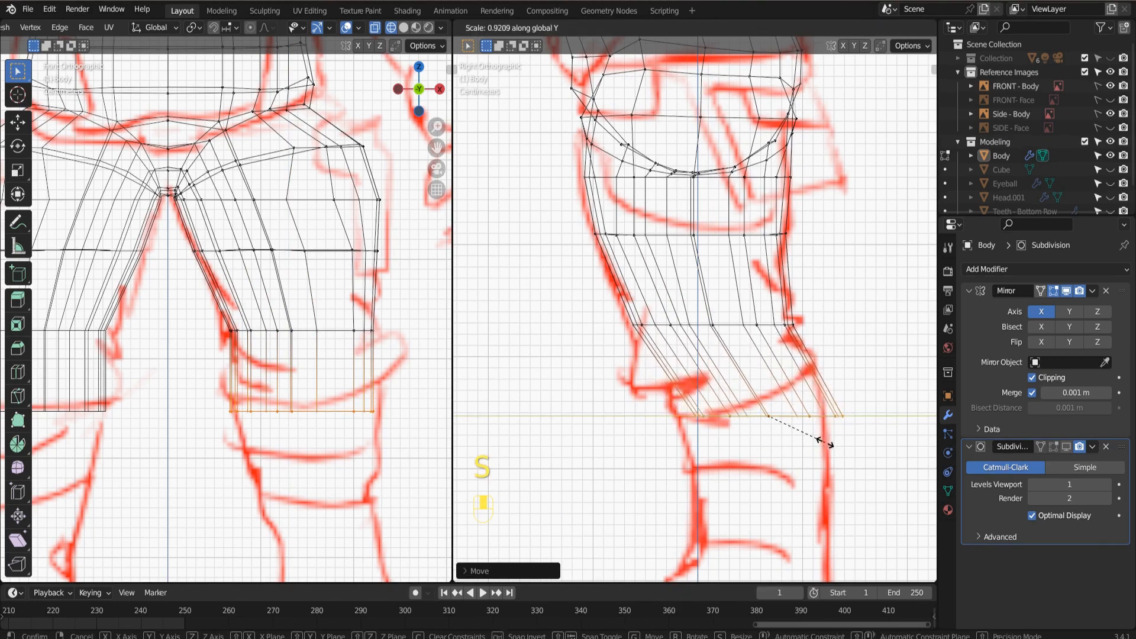
pyautogui.click(816, 444)
pyautogui.press('g')
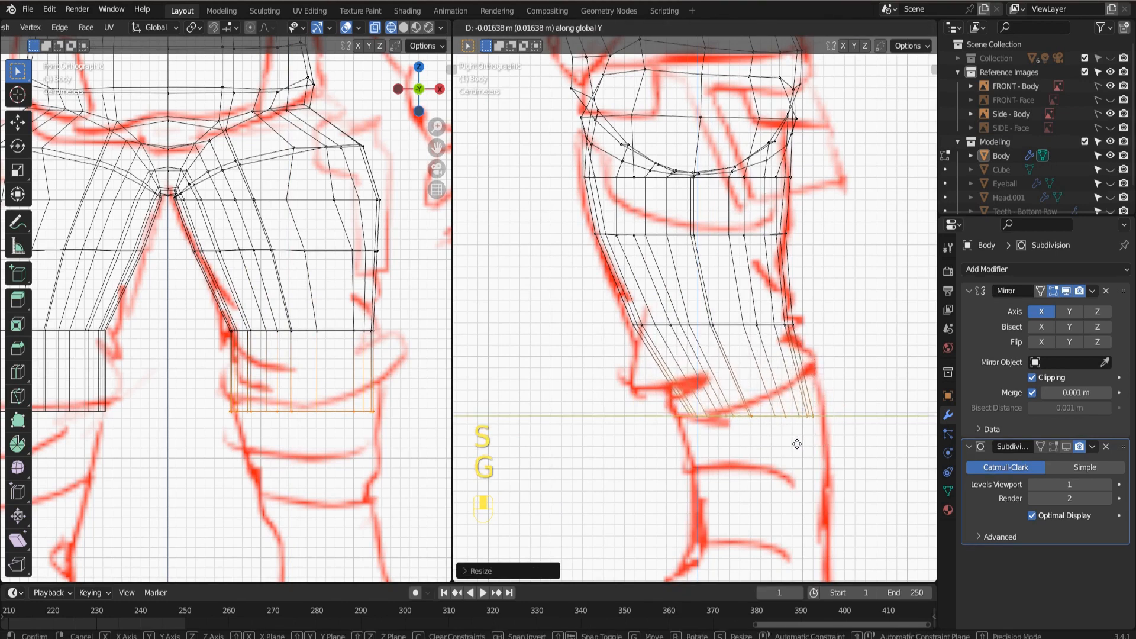
pyautogui.click(795, 443)
# Extrude the lower leg in two sections down to the ankle, following the front and side sketches.
pyautogui.keyDown('shift'); pyautogui.moveTo(346, 457); pyautogui.dragTo(325, 240, button='middle'); pyautogui.keyUp('shift')
pyautogui.press('e')
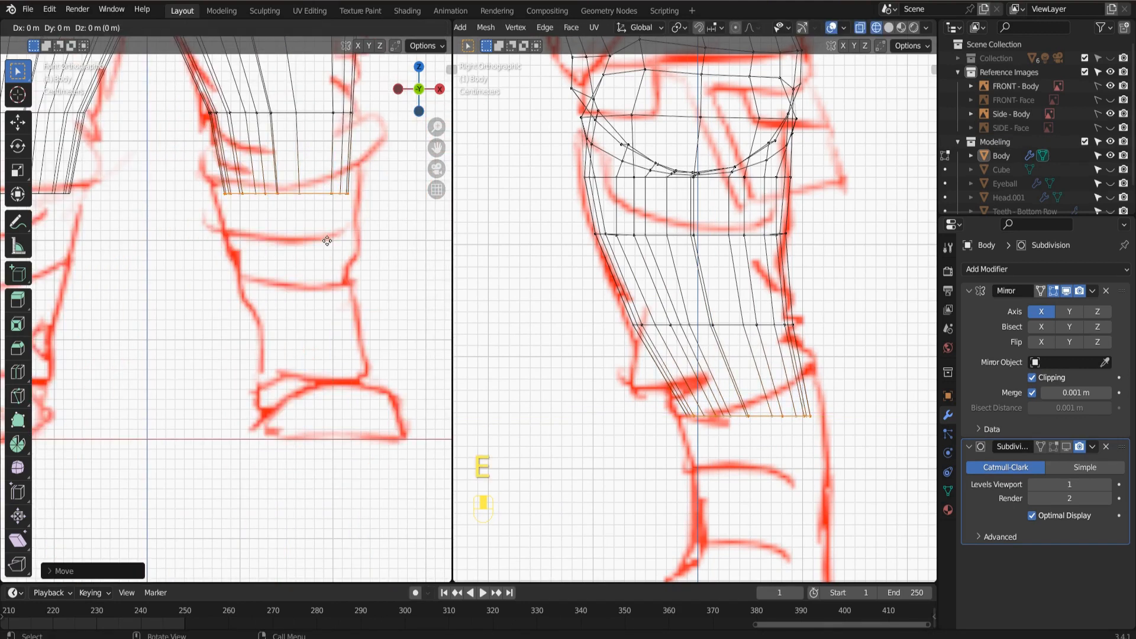
pyautogui.click(329, 327)
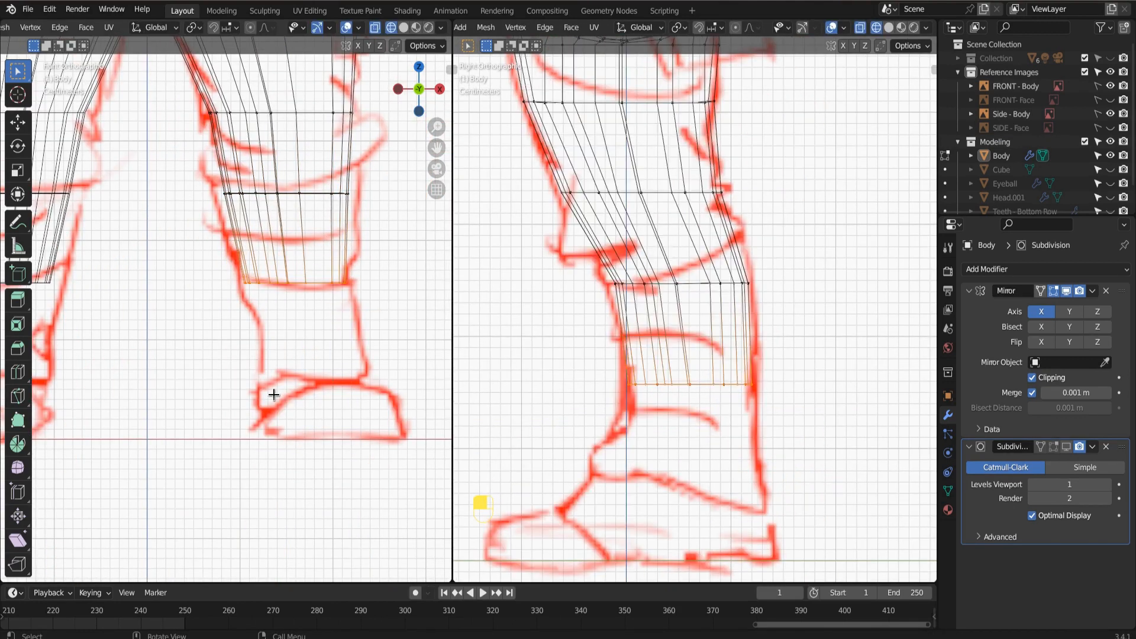
pyautogui.press('e')
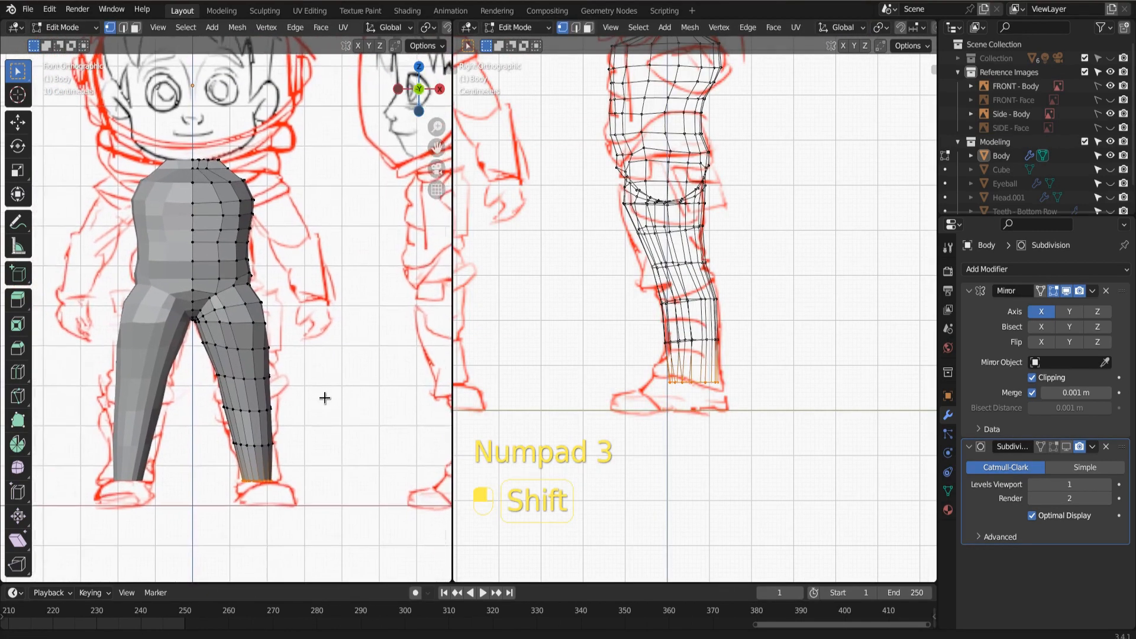
pyautogui.scroll(2, 346, 414)
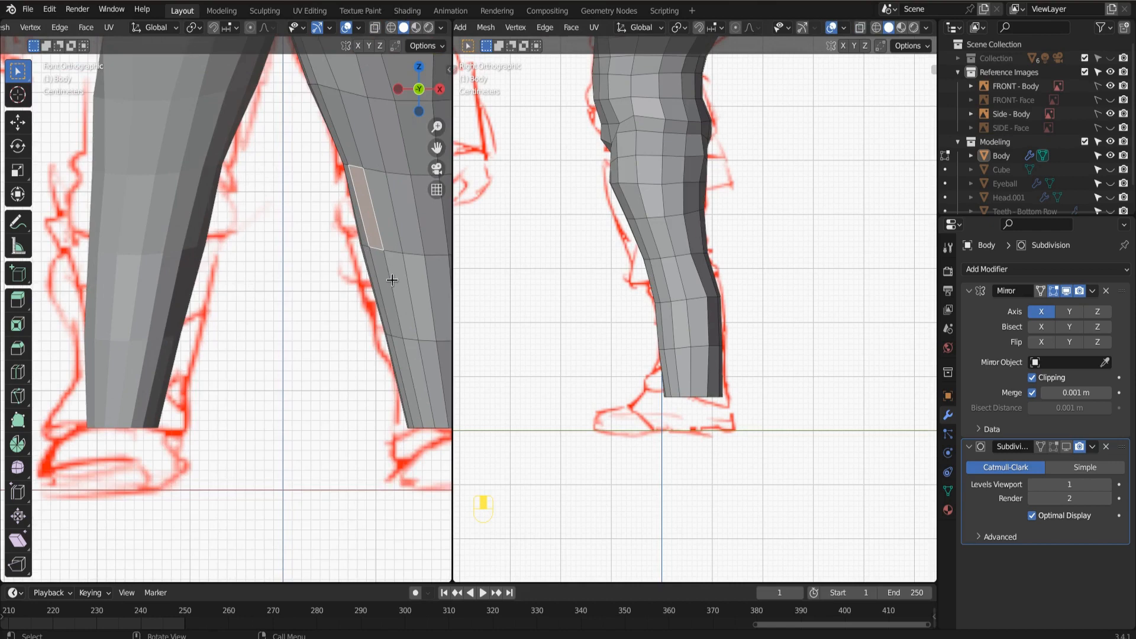
# Extrude the front knee faces in place, and scale them down to about 0.76.
pyautogui.keyDown('shift'); pyautogui.moveTo(393, 280); pyautogui.dragTo(241, 238, button='middle'); pyautogui.keyUp('shift')
pyautogui.keyDown('alt'); pyautogui.click(223, 218); pyautogui.keyUp('alt')
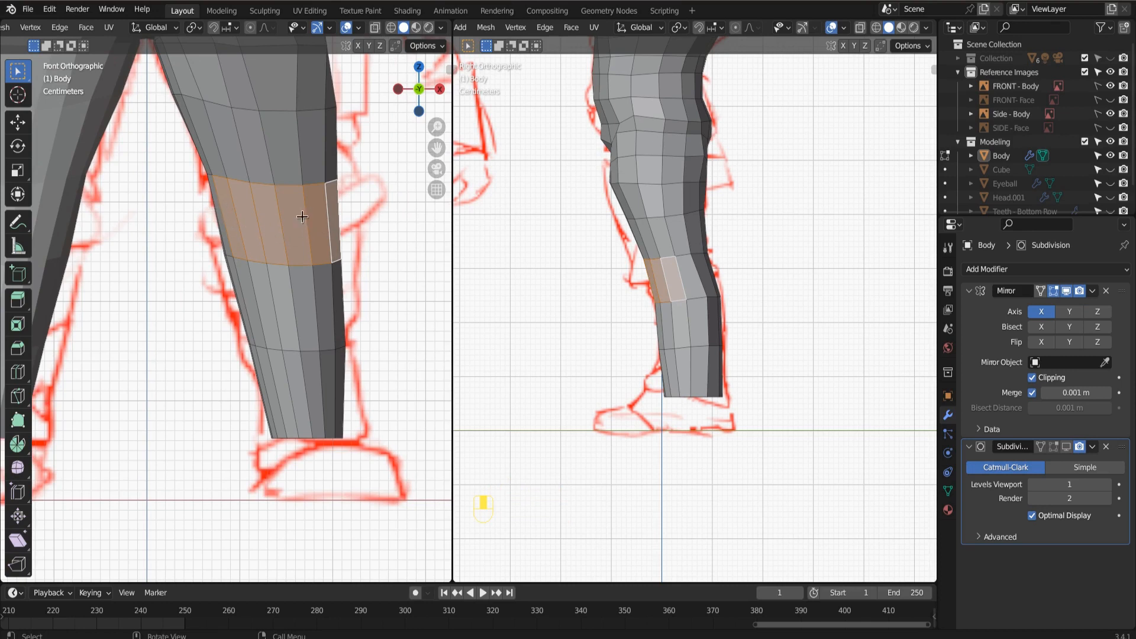
pyautogui.press('e')
pyautogui.rightClick(303, 253)
pyautogui.press('e')
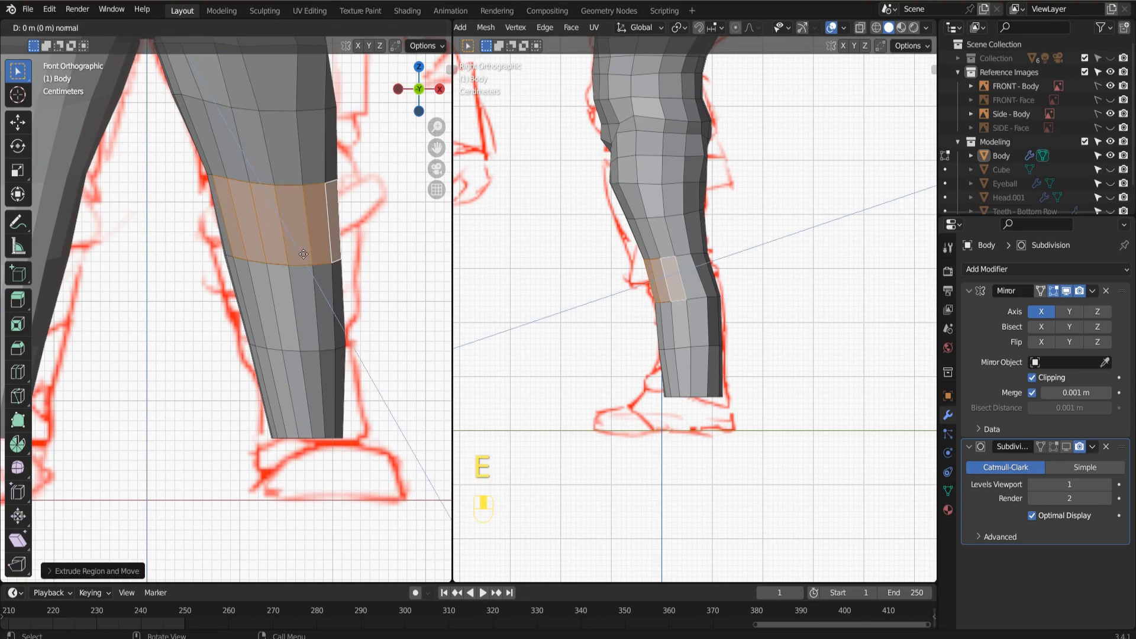
pyautogui.rightClick(302, 253)
pyautogui.press('s')
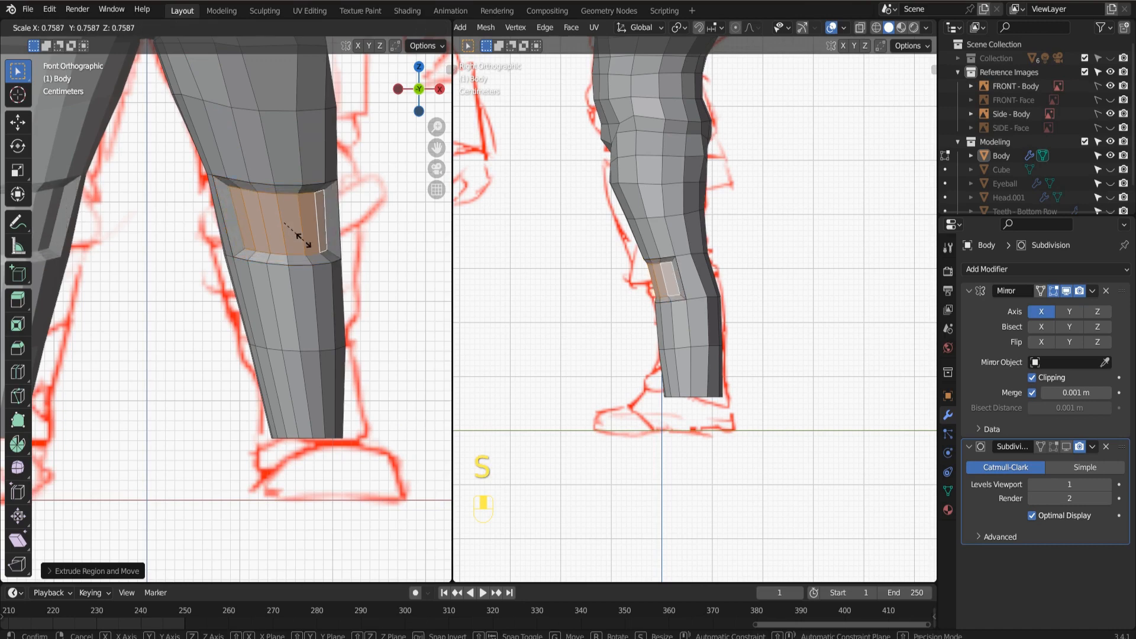
pyautogui.click(305, 236)
# Move the scaled knee faces about 0.008 m forward along Y, and add a loop cut around the middle of the knee.
pyautogui.scroll(3, 721, 304)
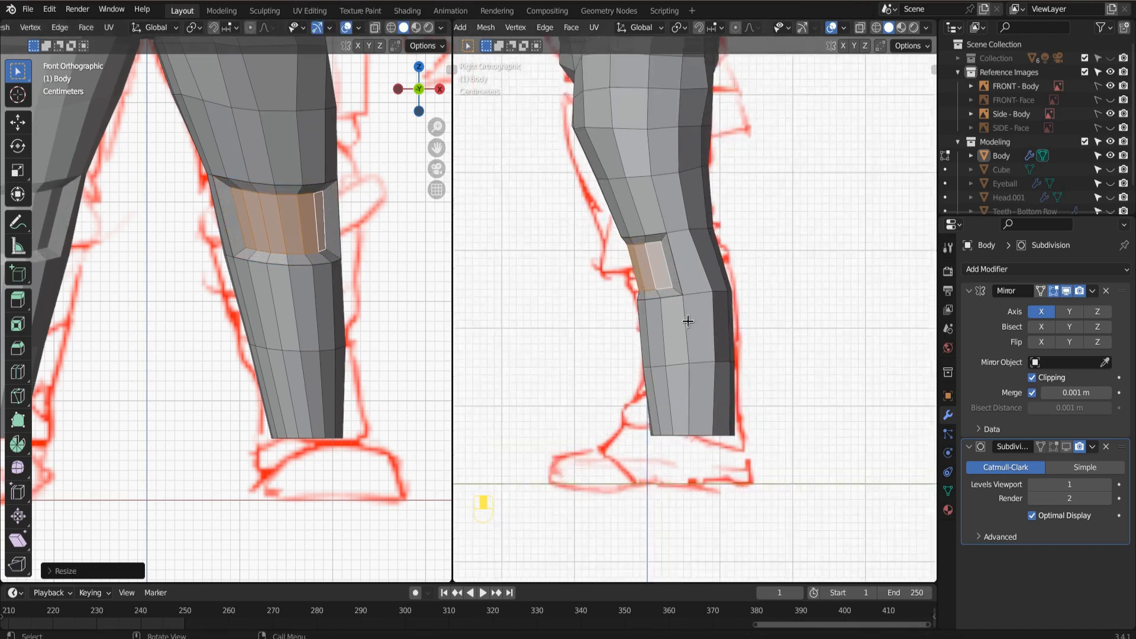
pyautogui.press('g')
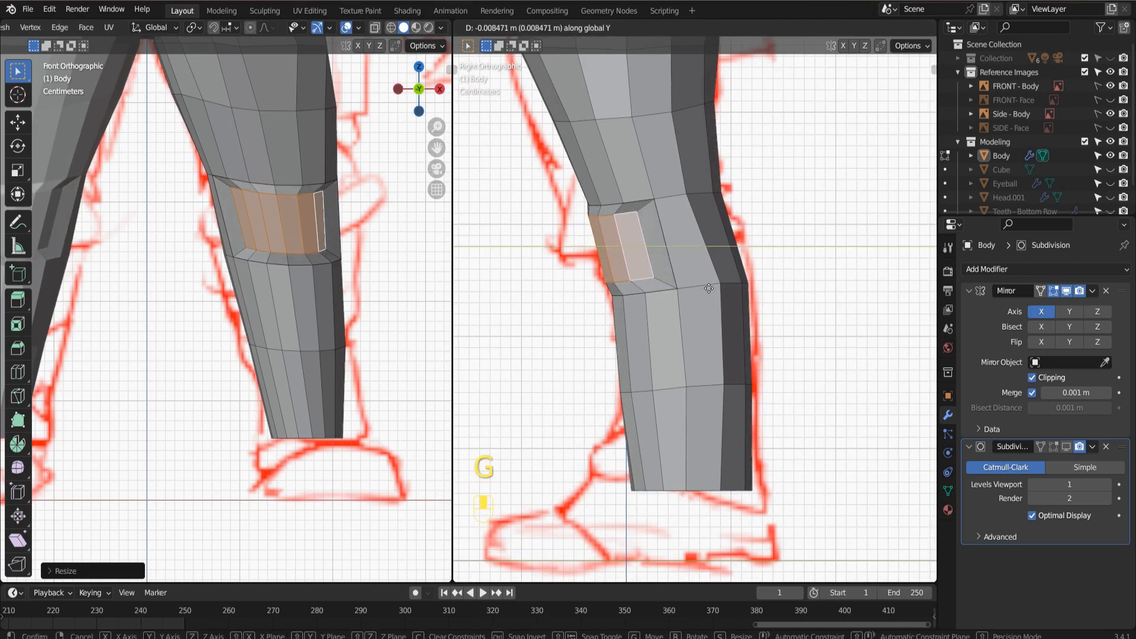
pyautogui.click(708, 288)
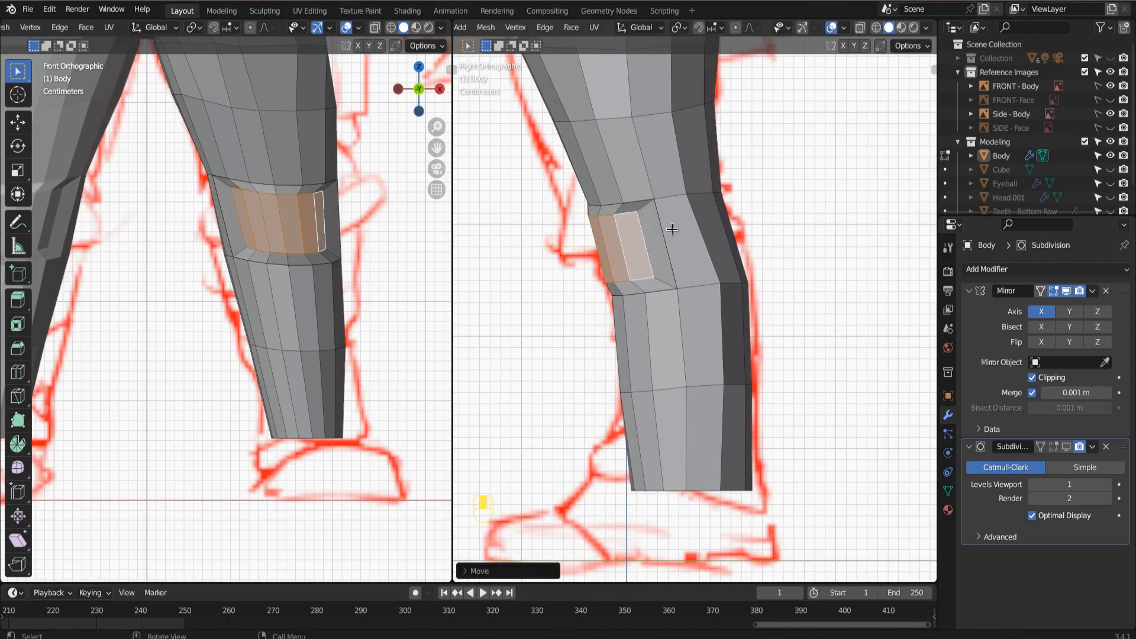
pyautogui.hotkey('ctrl', 'r')
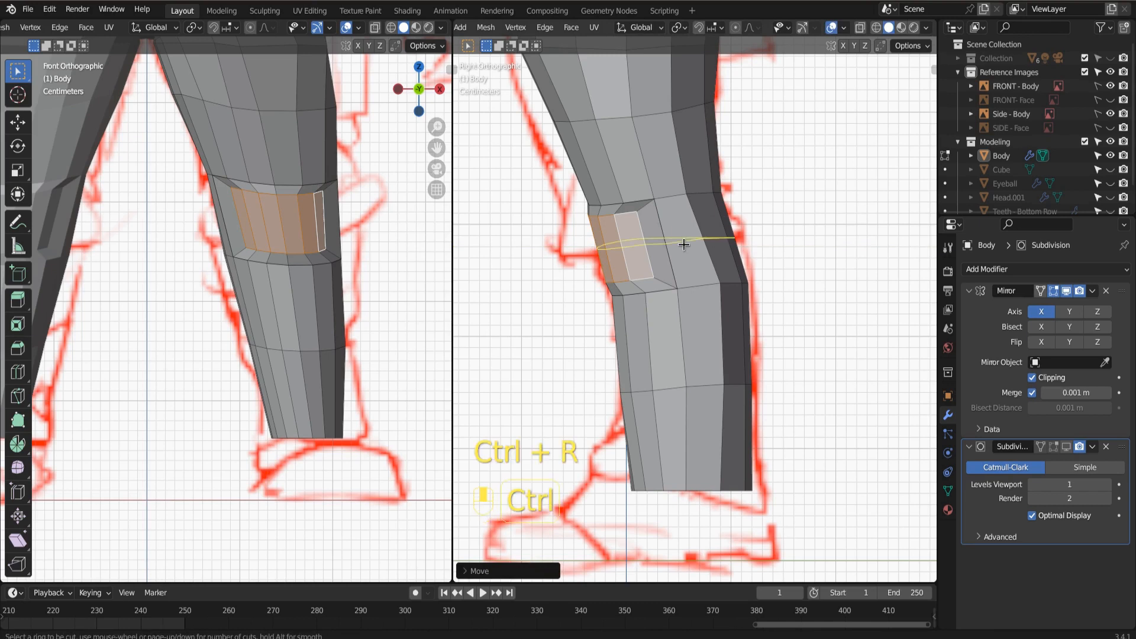
pyautogui.click(684, 244)
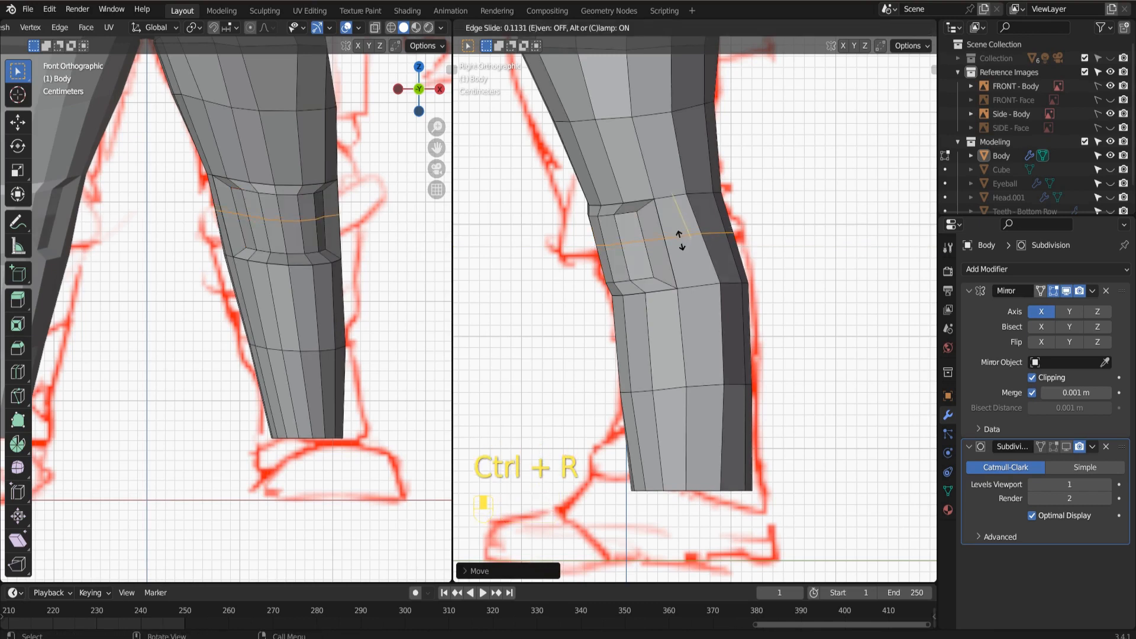
pyautogui.click(680, 239)
# Select both rows of raised faces on the front of the knee, and soften them with the Smooth tool.
pyautogui.press('KP_1')
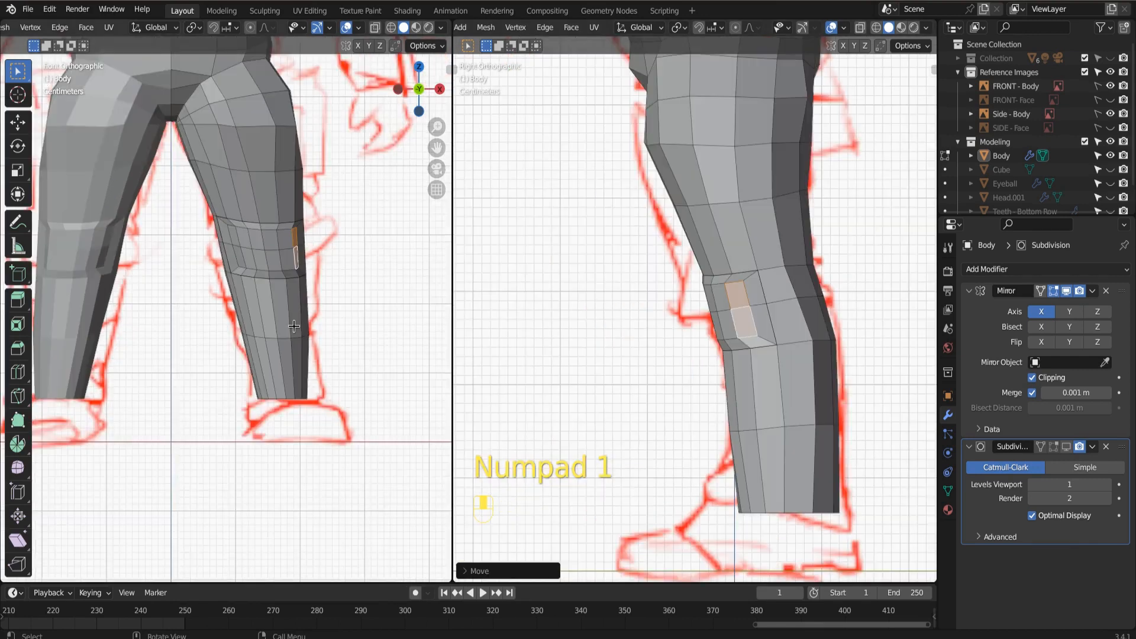
pyautogui.keyDown('shift'); pyautogui.moveTo(277, 364); pyautogui.dragTo(303, 335, button='middle'); pyautogui.keyUp('shift')
pyautogui.scroll(4, 302, 335)
pyautogui.keyDown('shift'); pyautogui.moveTo(303, 242); pyautogui.dragTo(167, 287, button='middle'); pyautogui.keyUp('shift')
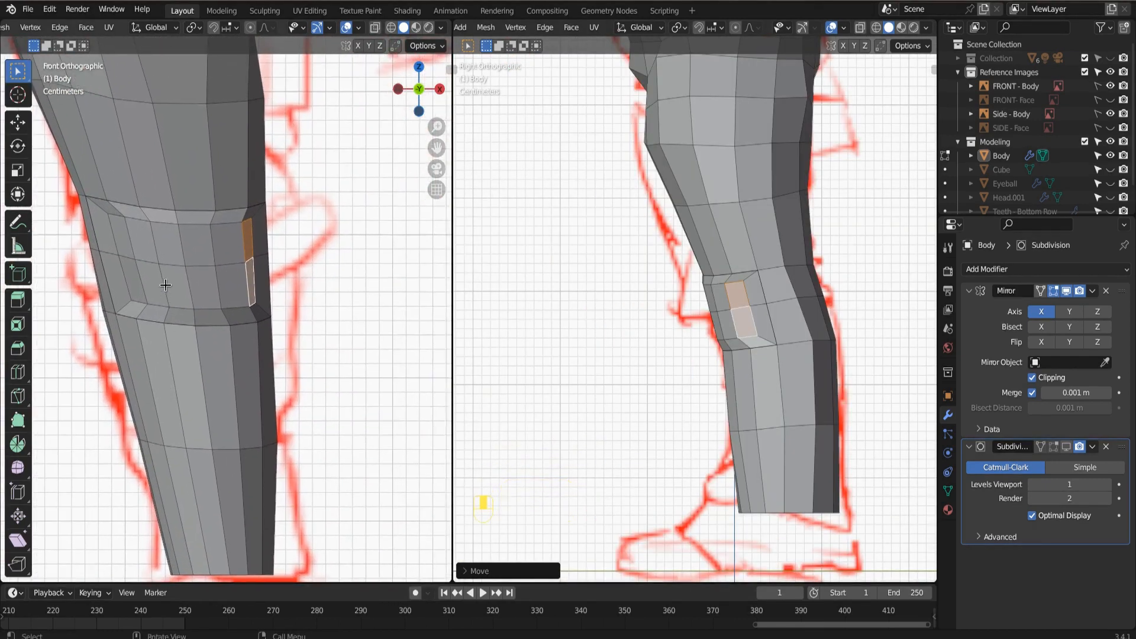
pyautogui.click(120, 244)
pyautogui.keyDown('shift'); pyautogui.click(142, 245); pyautogui.keyUp('shift')
pyautogui.keyDown('shift'); pyautogui.click(169, 247); pyautogui.keyUp('shift')
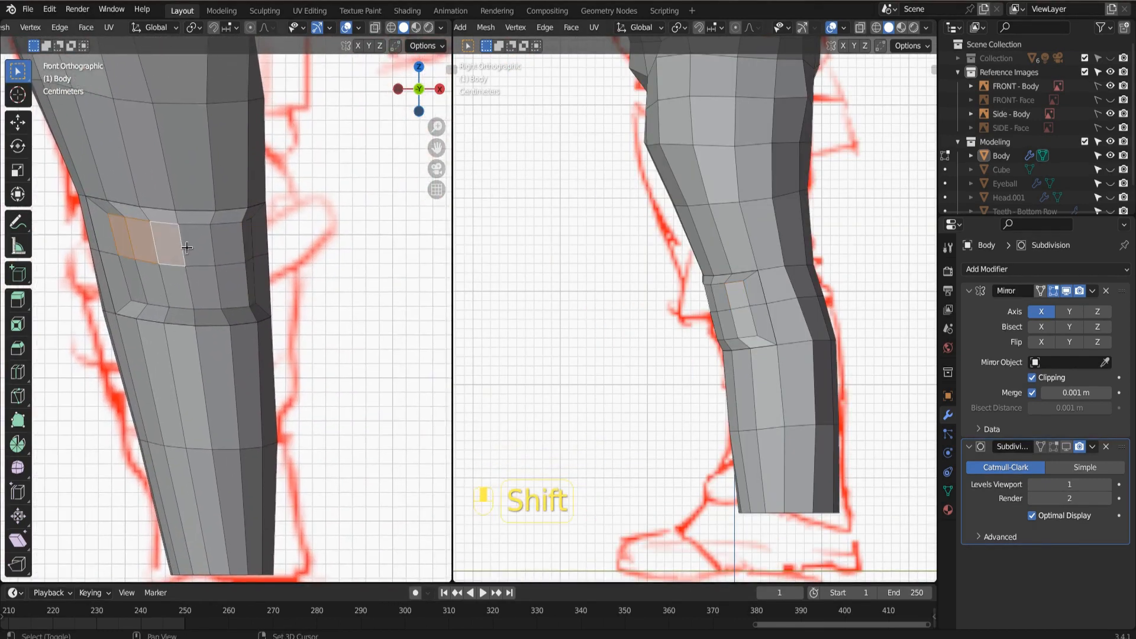
pyautogui.keyDown('shift'); pyautogui.click(198, 245); pyautogui.keyUp('shift')
pyautogui.keyDown('shift'); pyautogui.click(228, 244); pyautogui.keyUp('shift')
pyautogui.keyDown('shift'); pyautogui.click(249, 244); pyautogui.keyUp('shift')
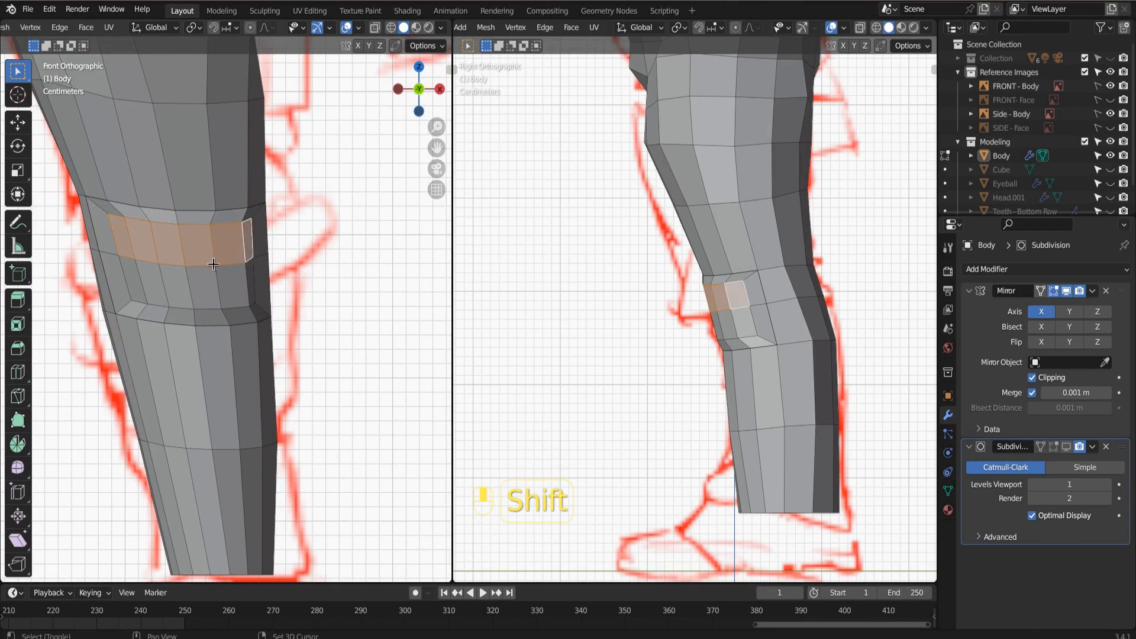
pyautogui.keyDown('shift'); pyautogui.click(135, 277); pyautogui.keyUp('shift')
pyautogui.keyDown('shift'); pyautogui.click(152, 279); pyautogui.keyUp('shift')
pyautogui.keyDown('shift'); pyautogui.click(177, 281); pyautogui.keyUp('shift')
pyautogui.keyDown('shift'); pyautogui.click(202, 284); pyautogui.keyUp('shift')
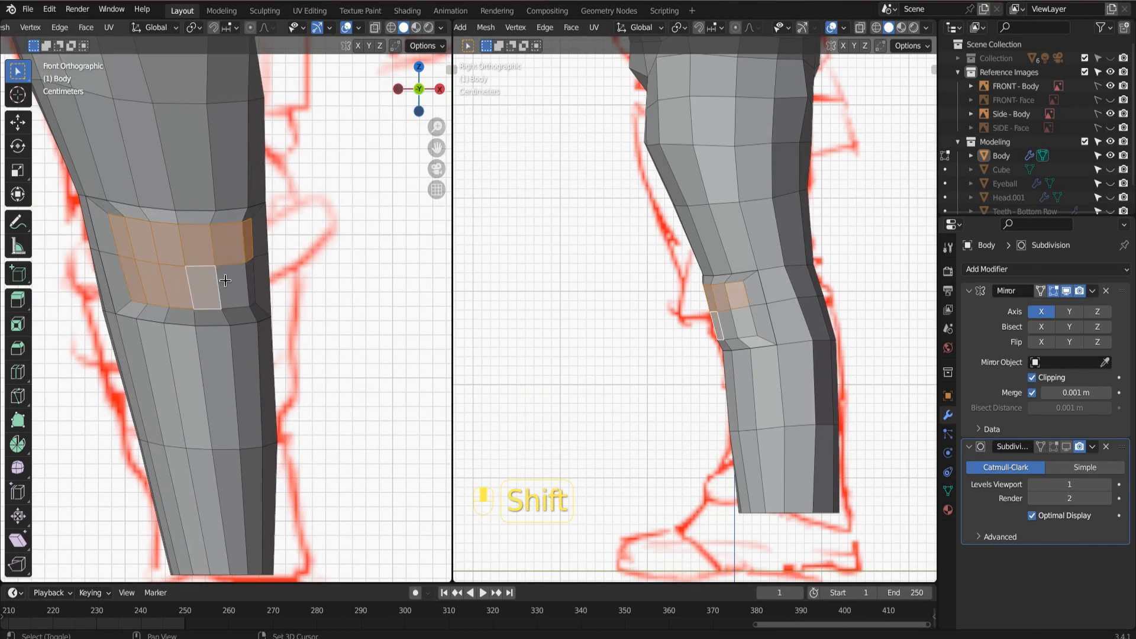
pyautogui.keyDown('shift'); pyautogui.click(250, 277); pyautogui.keyUp('shift')
pyautogui.keyDown('shift'); pyautogui.click(235, 282); pyautogui.keyUp('shift')
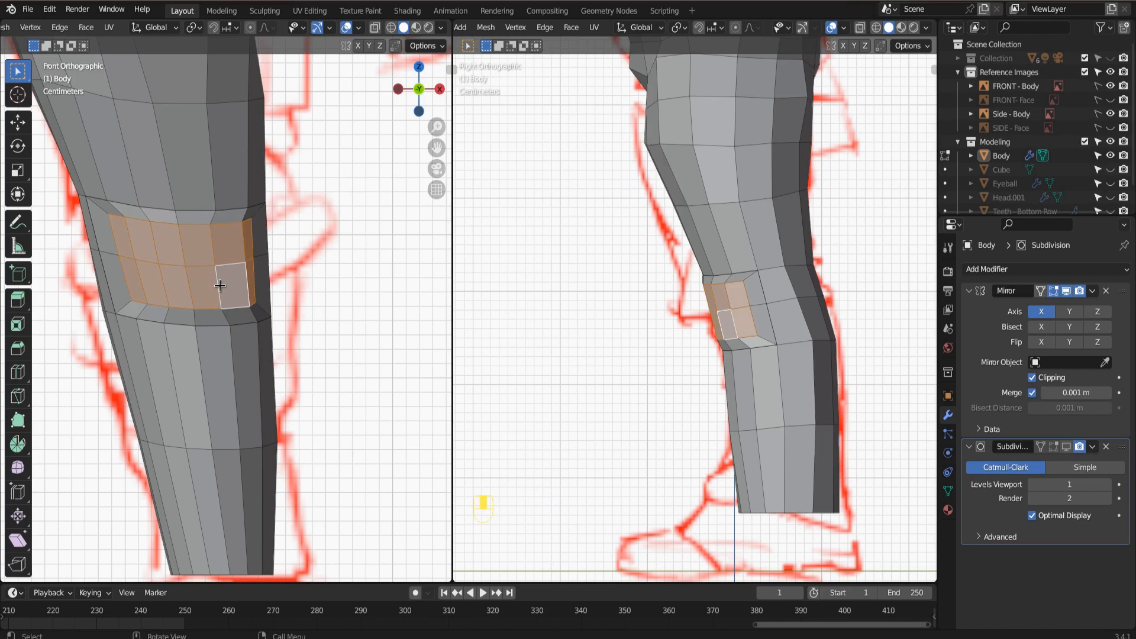
pyautogui.click(18, 470)
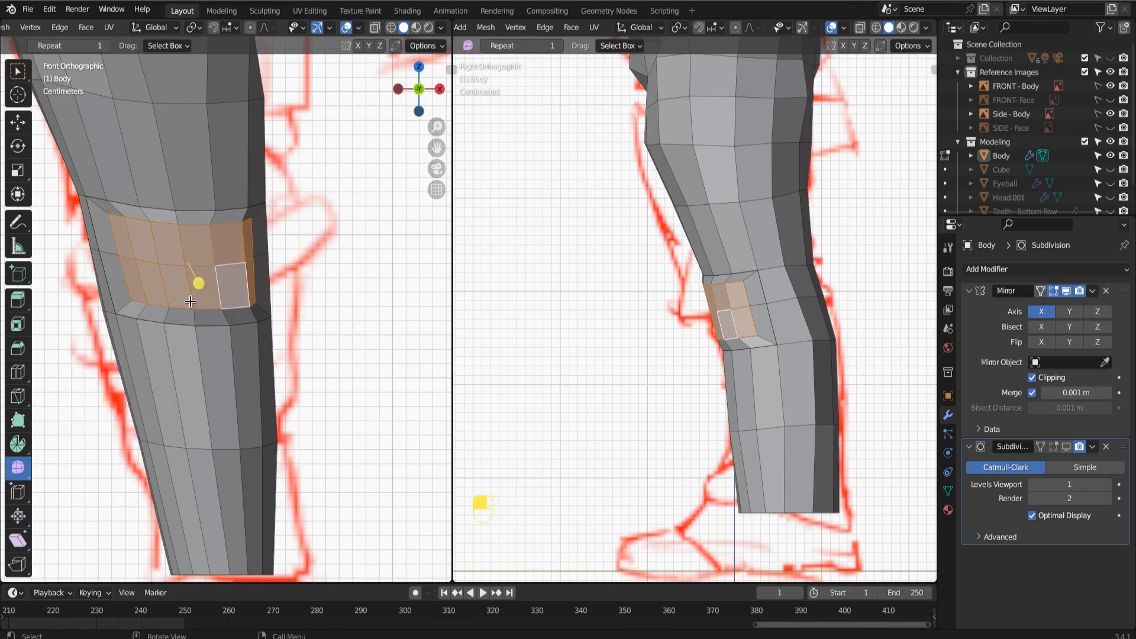
pyautogui.moveTo(197, 281); pyautogui.dragTo(345, 347)
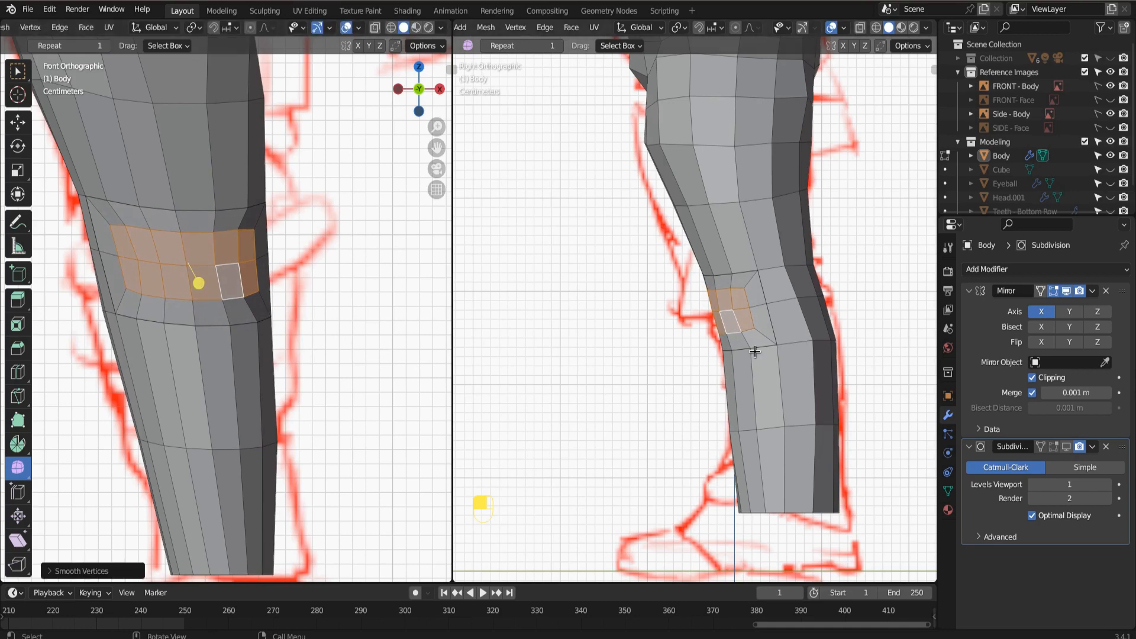
pyautogui.moveTo(770, 345)
pyautogui.mouseDown(button='middle')
pyautogui.moveTo(674, 365)
pyautogui.moveTo(753, 354)
pyautogui.mouseUp(button='middle')
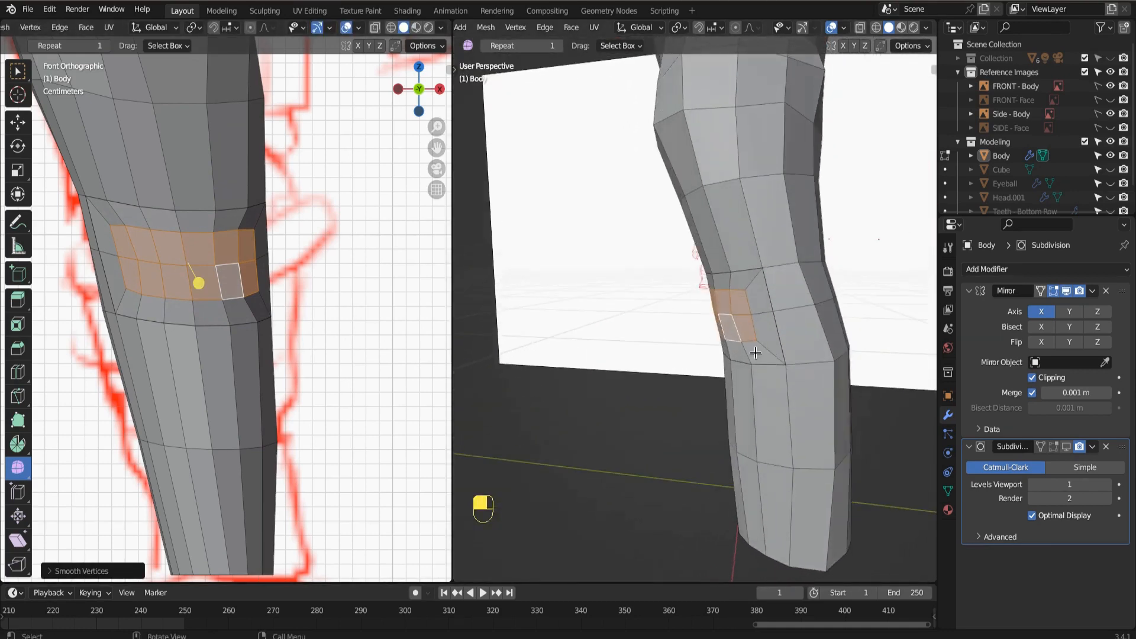
# Merge the three vertices on the kneecap's outer edge and the neighbouring side vertex at their center.
pyautogui.scroll(3, 752, 356)
pyautogui.scroll(-3, 782, 385)
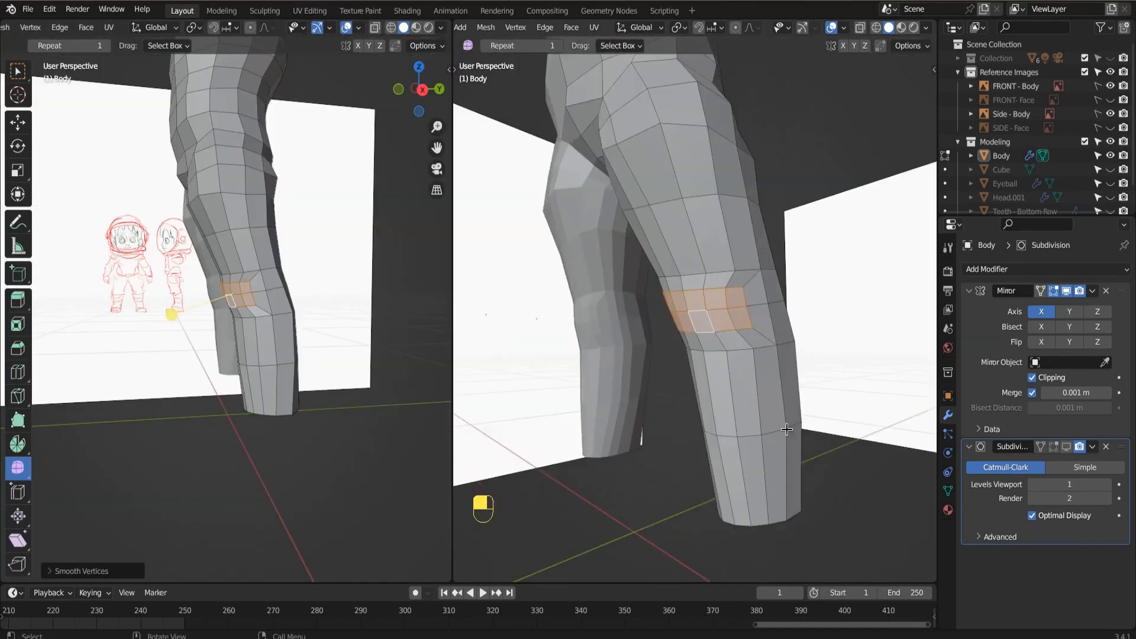
pyautogui.moveTo(705, 337); pyautogui.dragTo(783, 367, button='middle')
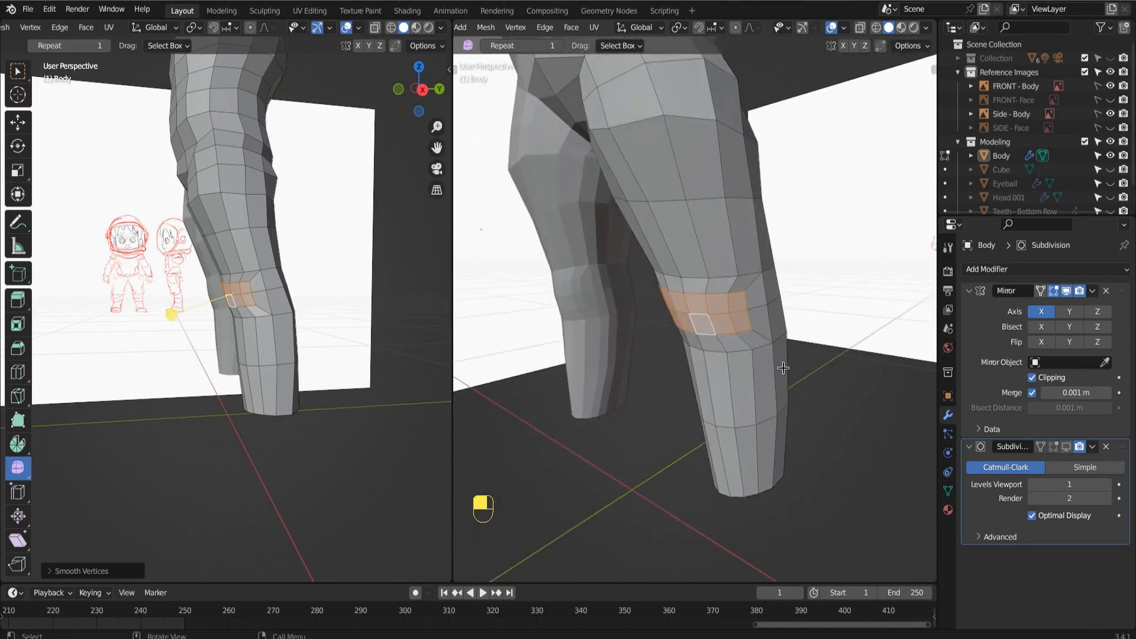
pyautogui.press('1')
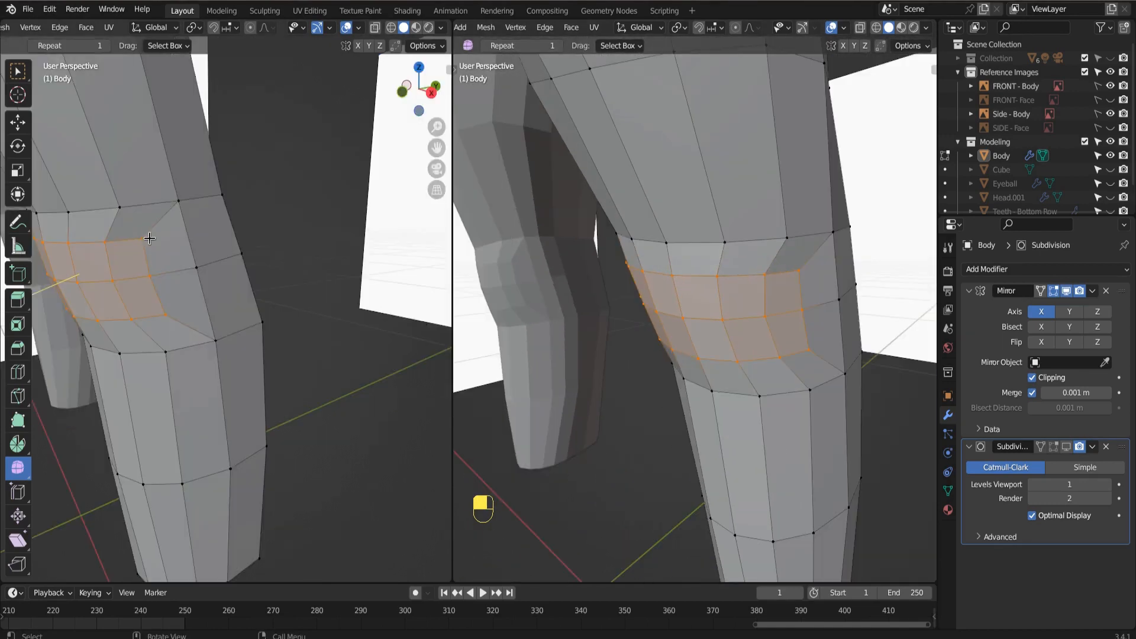
pyautogui.click(136, 248)
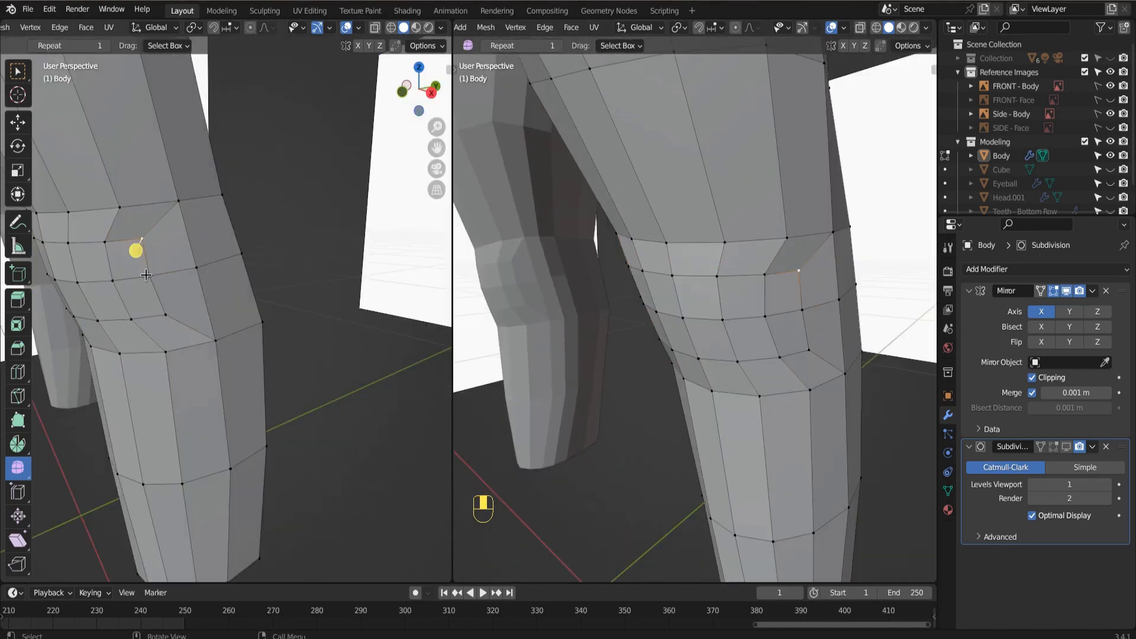
pyautogui.keyDown('shift'); pyautogui.click(138, 266); pyautogui.keyUp('shift')
pyautogui.keyDown('shift'); pyautogui.click(189, 273); pyautogui.keyUp('shift')
pyautogui.keyDown('shift'); pyautogui.click(167, 286); pyautogui.keyUp('shift')
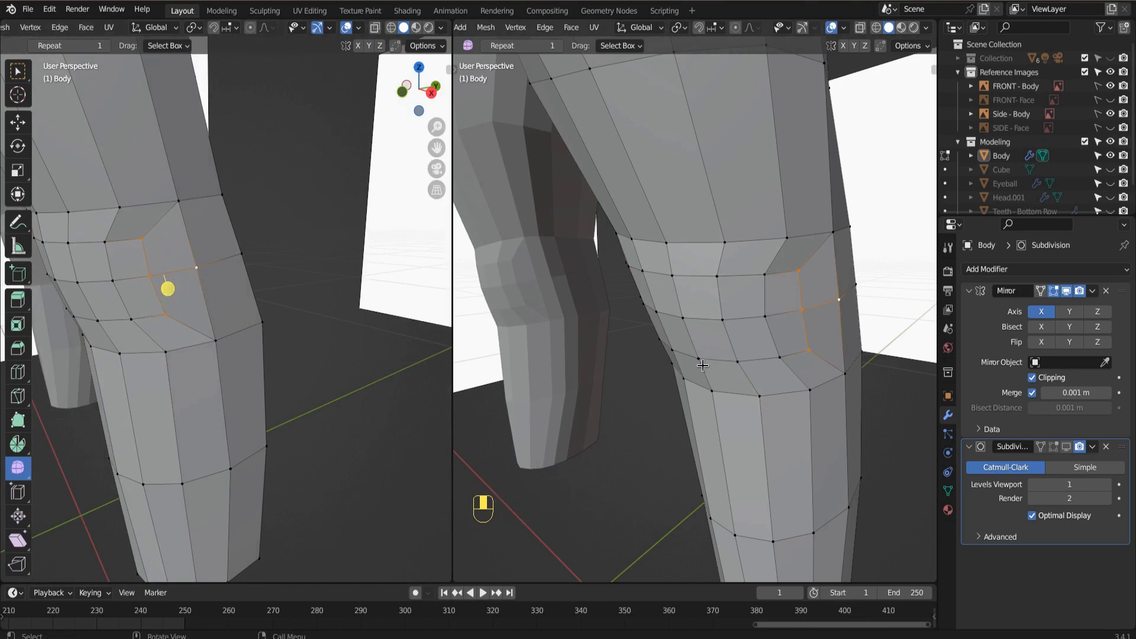
pyautogui.press('m')
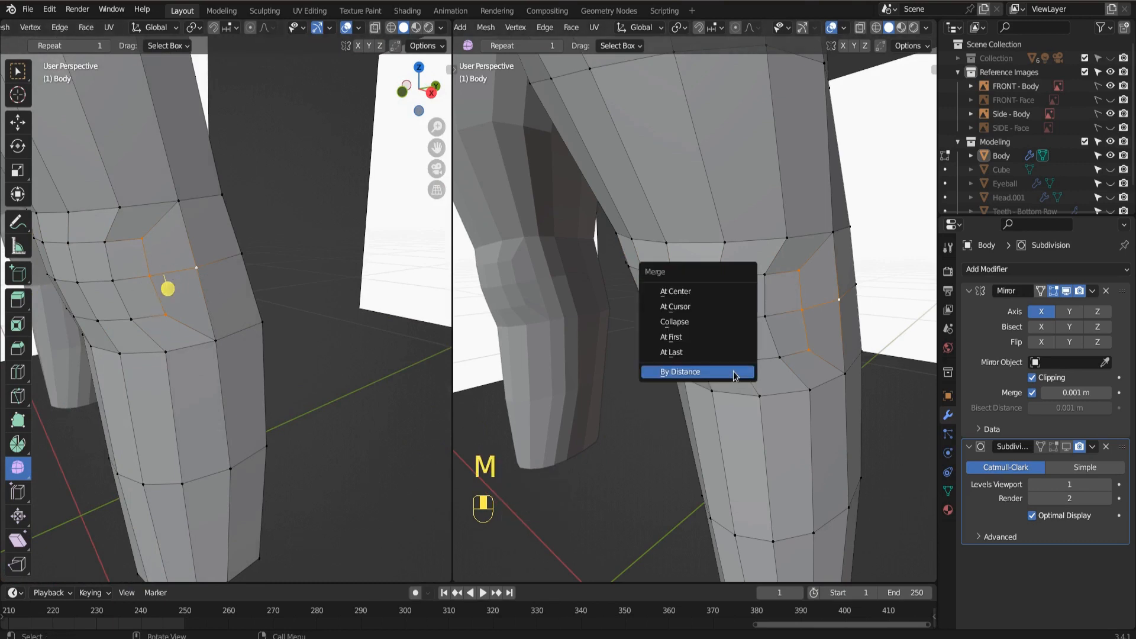
pyautogui.click(698, 292)
# Merge the three vertices on the kneecap's inner edge and the adjacent inner knee vertex at their center.
pyautogui.moveTo(743, 386); pyautogui.dragTo(813, 414, button='middle')
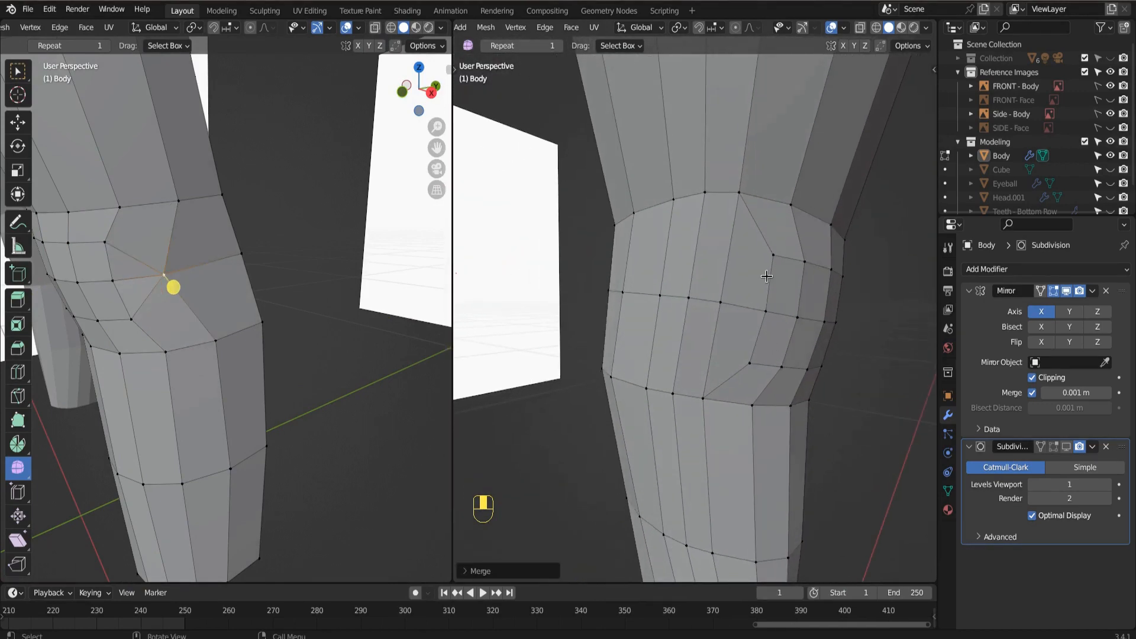
pyautogui.click(769, 262)
pyautogui.keyDown('shift'); pyautogui.click(765, 311); pyautogui.keyUp('shift')
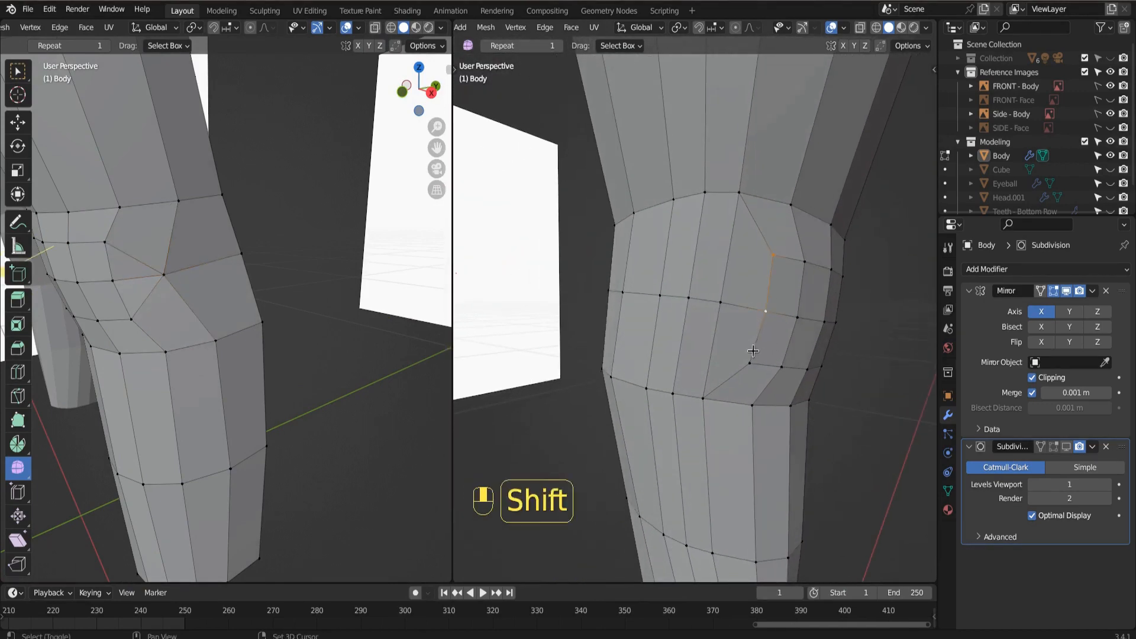
pyautogui.keyDown('shift'); pyautogui.click(750, 362); pyautogui.keyUp('shift')
pyautogui.keyDown('shift'); pyautogui.click(721, 303); pyautogui.keyUp('shift')
pyautogui.press('m')
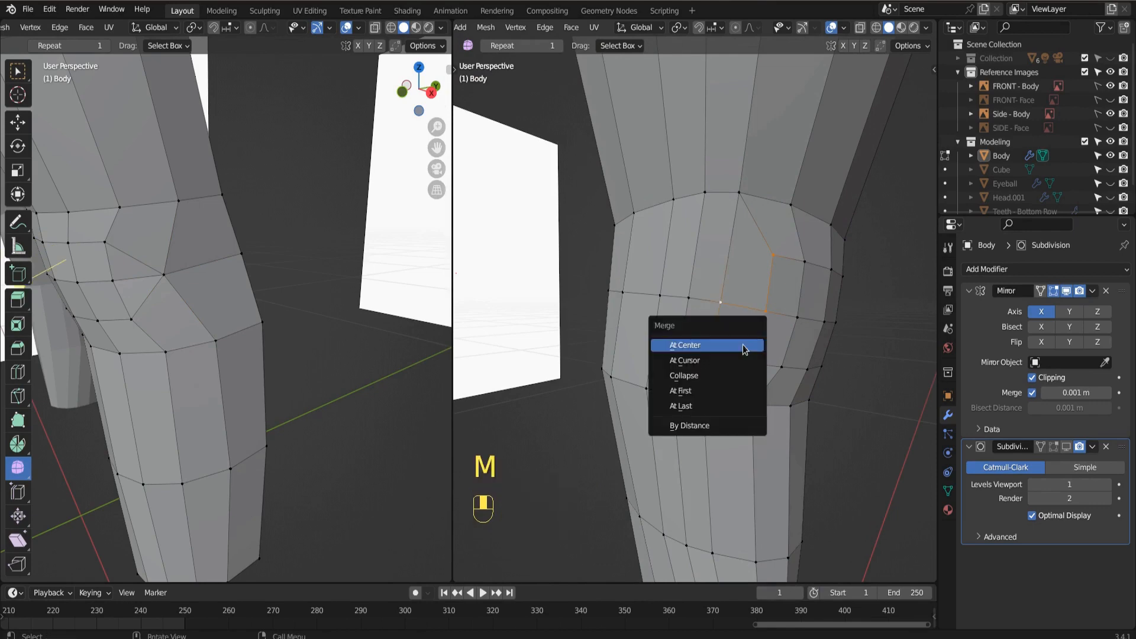
pyautogui.click(719, 352)
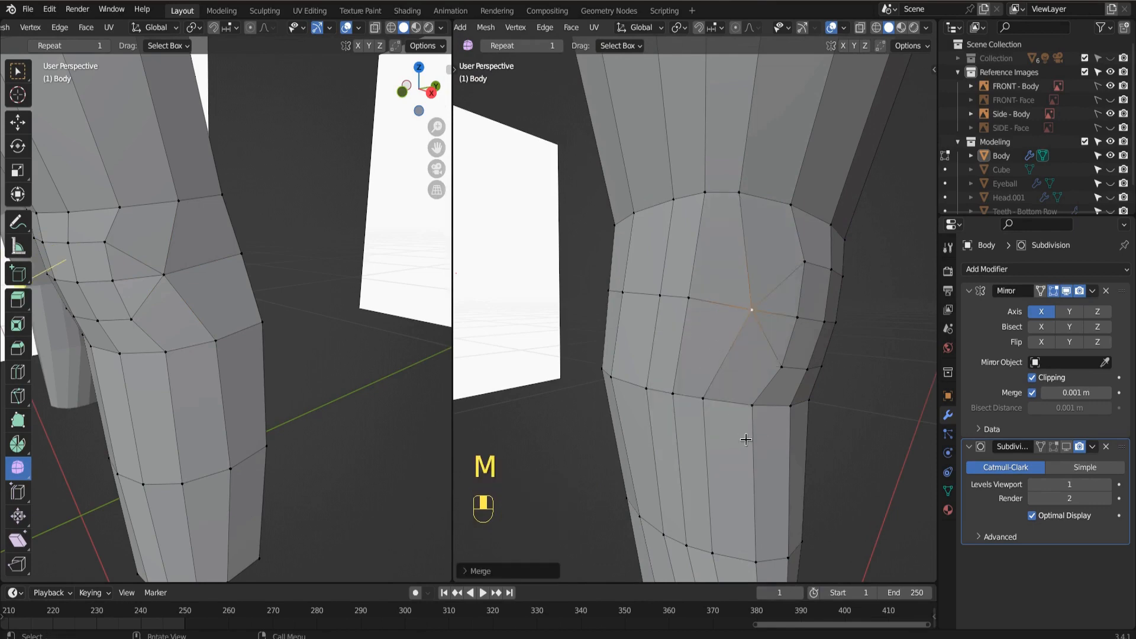
# Dissolve the short horizontal edge between the merged vertex on the outer knee and the kneecap.
pyautogui.moveTo(764, 410)
pyautogui.mouseDown(button='middle')
pyautogui.moveTo(687, 406)
pyautogui.moveTo(737, 399)
pyautogui.moveTo(716, 340)
pyautogui.mouseUp(button='middle')
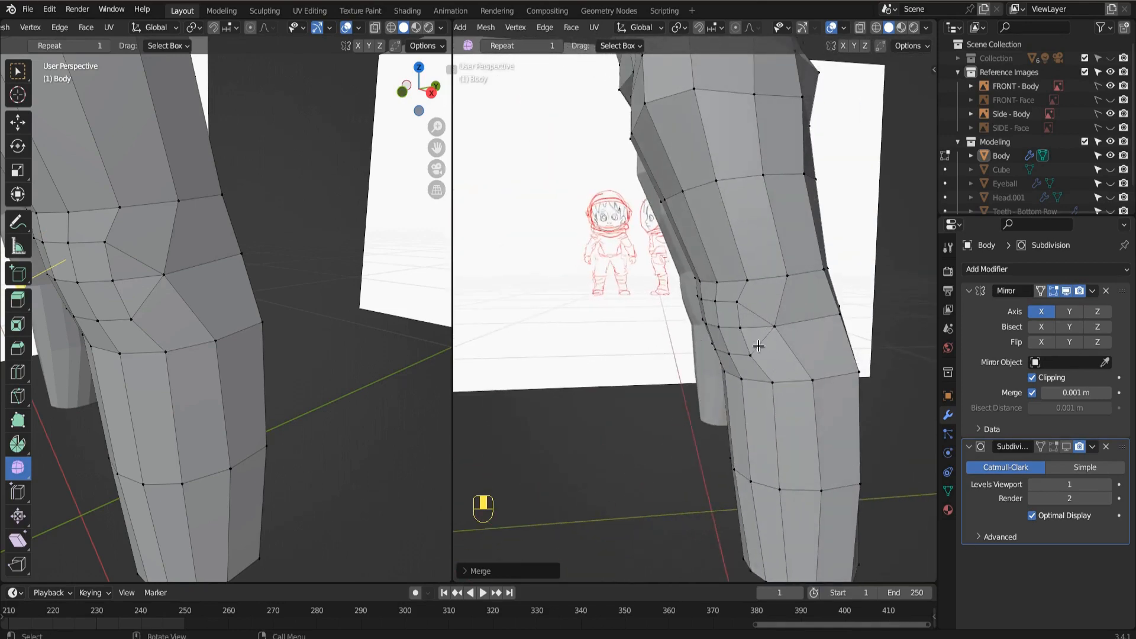
pyautogui.moveTo(847, 334); pyautogui.dragTo(797, 362, button='middle')
pyautogui.scroll(4, 783, 382)
pyautogui.keyDown('shift'); pyautogui.moveTo(763, 441); pyautogui.dragTo(743, 385, button='middle'); pyautogui.keyUp('shift')
pyautogui.scroll(-3, 742, 386)
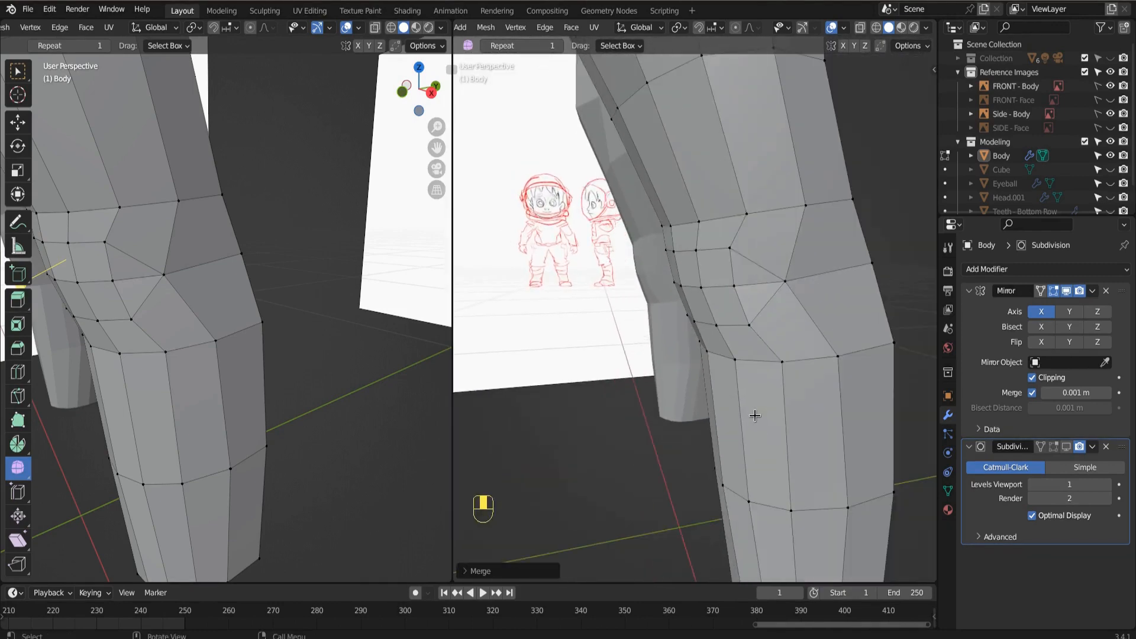
pyautogui.press('KP_Decimal')
pyautogui.scroll(2, 738, 404)
pyautogui.scroll(-6, 744, 405)
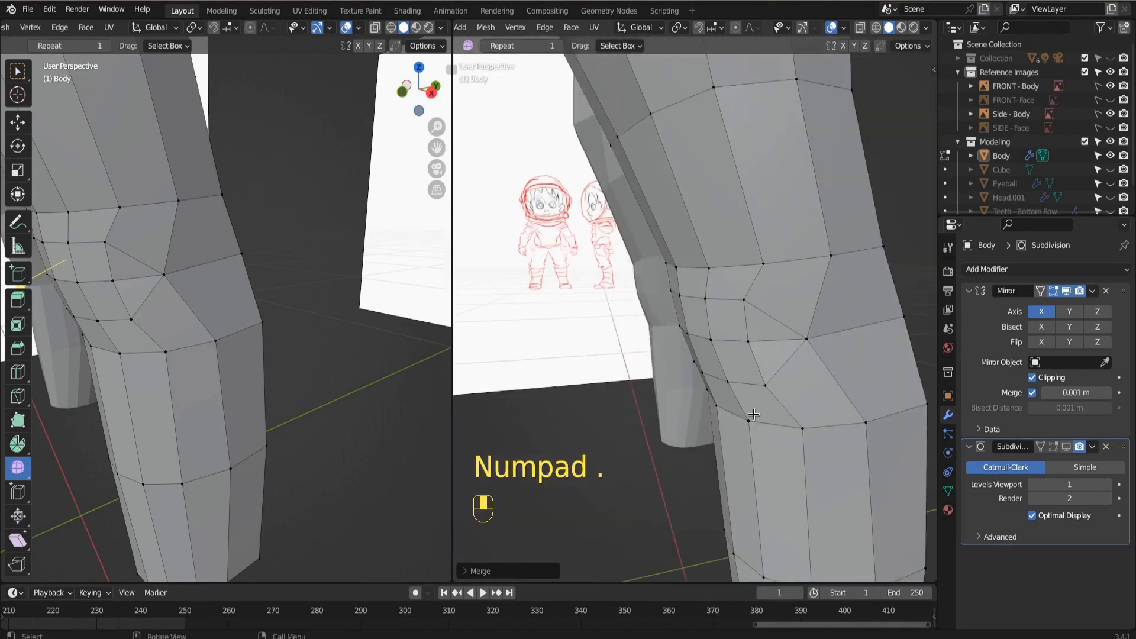
pyautogui.scroll(4, 755, 411)
pyautogui.keyDown('shift'); pyautogui.moveTo(761, 406); pyautogui.dragTo(749, 399, button='middle'); pyautogui.keyUp('shift')
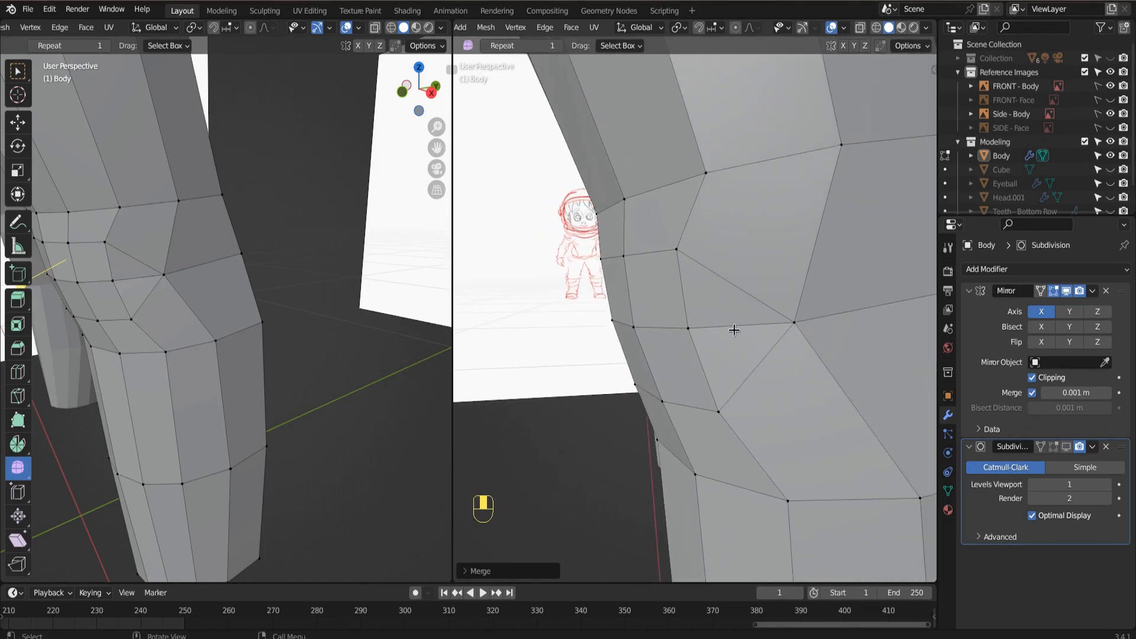
pyautogui.press('2')
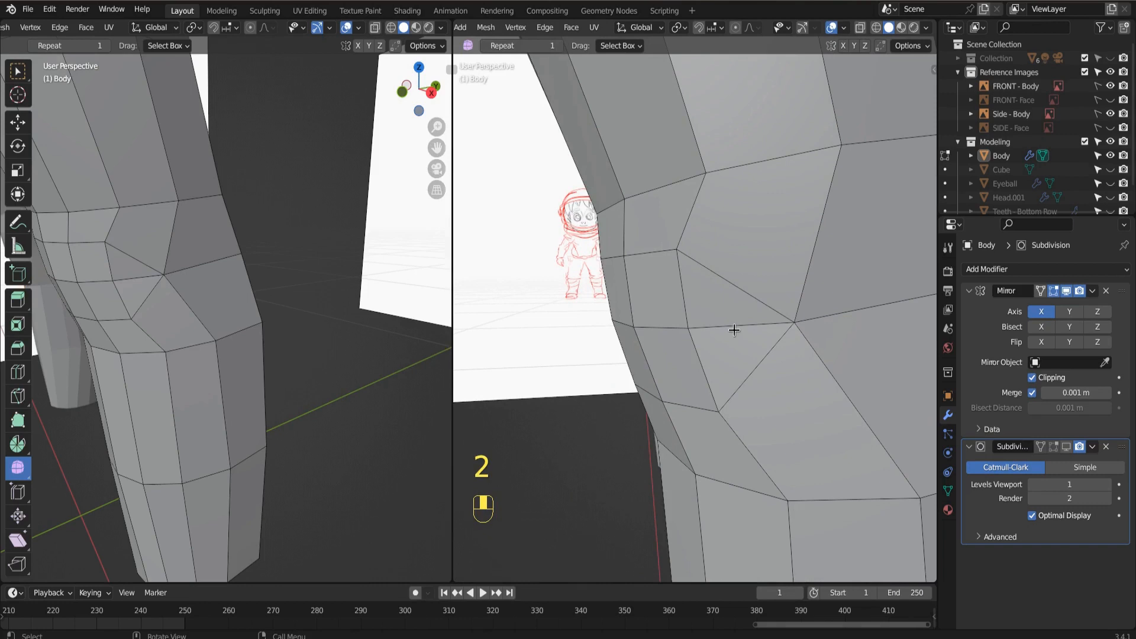
pyautogui.click(728, 326)
pyautogui.rightClick(727, 326)
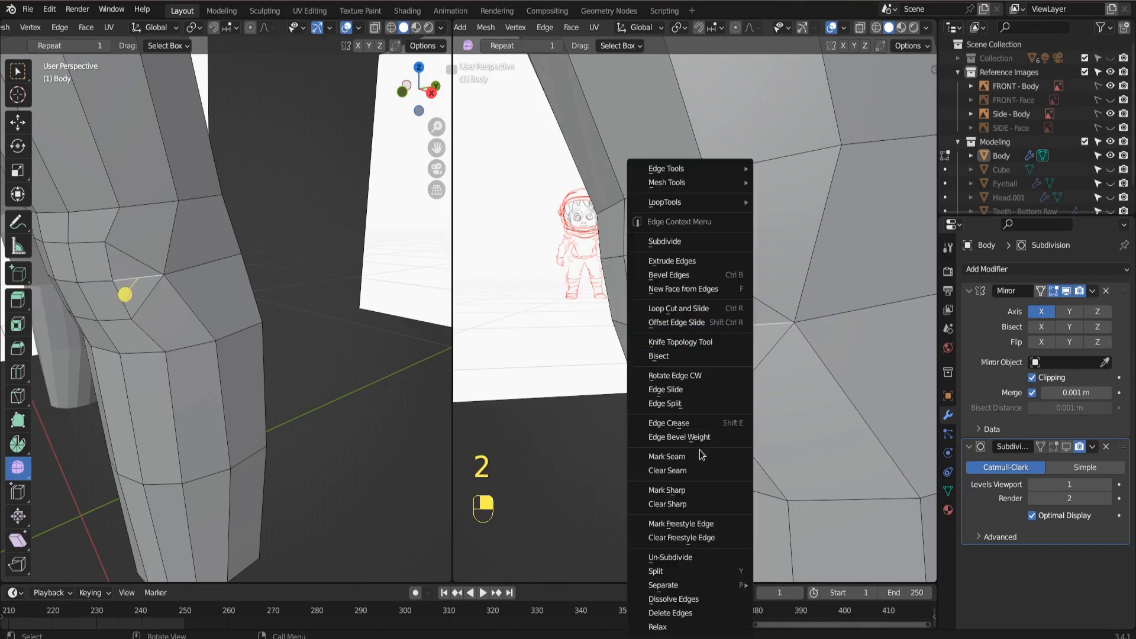
pyautogui.click(699, 598)
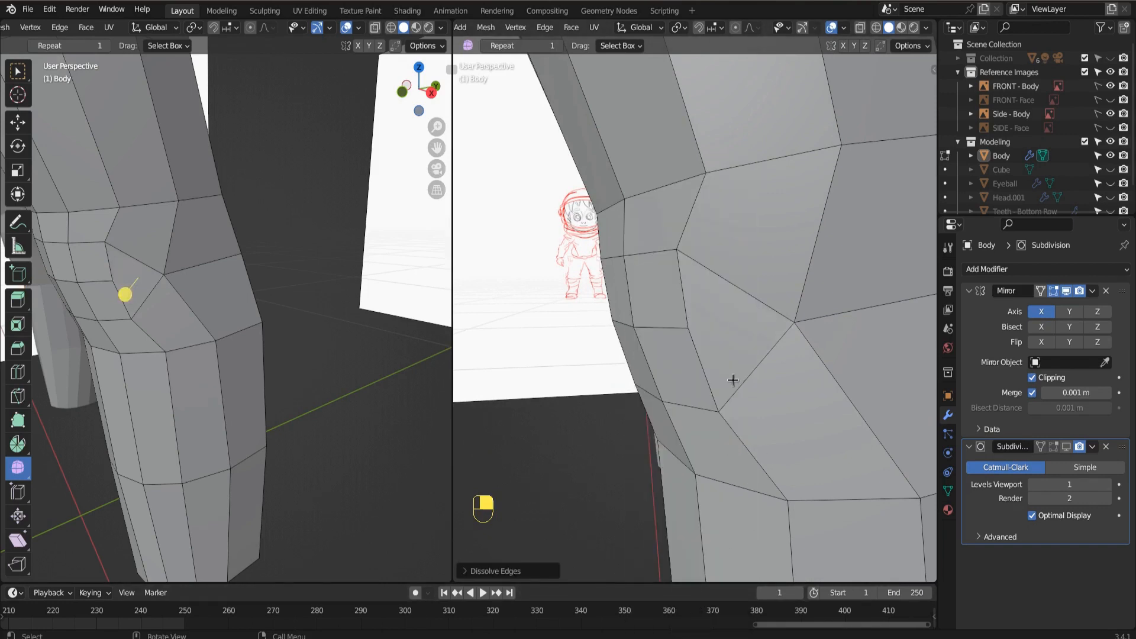
# Dissolve the matching short horizontal edge between the merged vertex on the inner knee and the kneecap.
pyautogui.press('1')
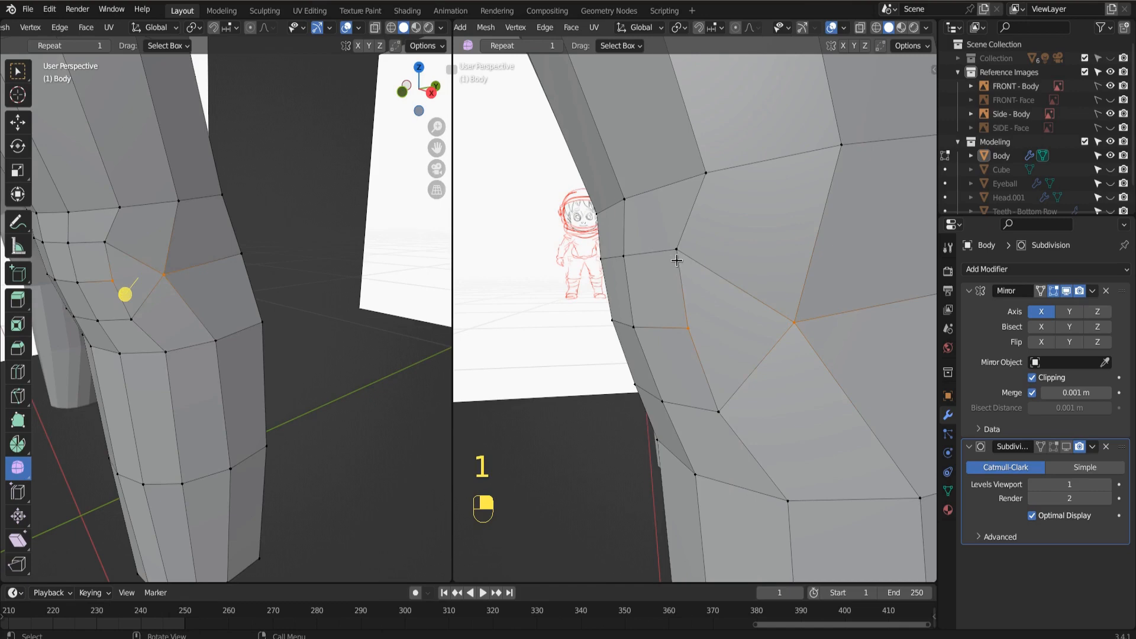
pyautogui.click(676, 259)
pyautogui.click(680, 327)
pyautogui.moveTo(713, 410); pyautogui.dragTo(735, 390)
pyautogui.scroll(-4, 632, 440)
pyautogui.moveTo(672, 424); pyautogui.dragTo(828, 392, button='middle')
pyautogui.scroll(3, 752, 369)
pyautogui.press('2')
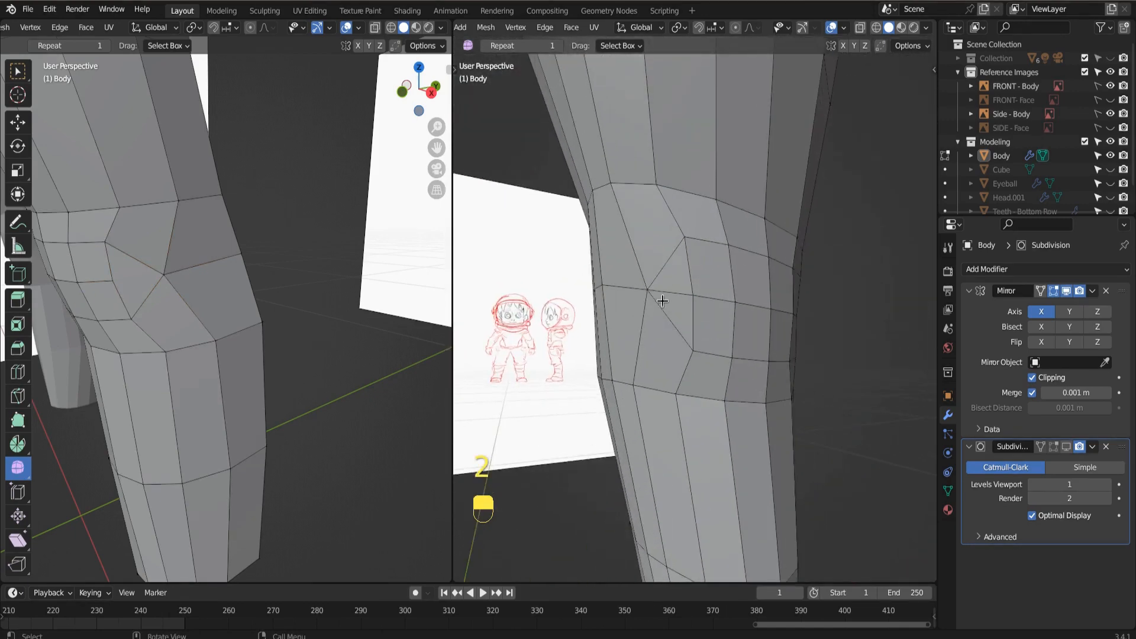
pyautogui.click(677, 297)
pyautogui.rightClick(677, 330)
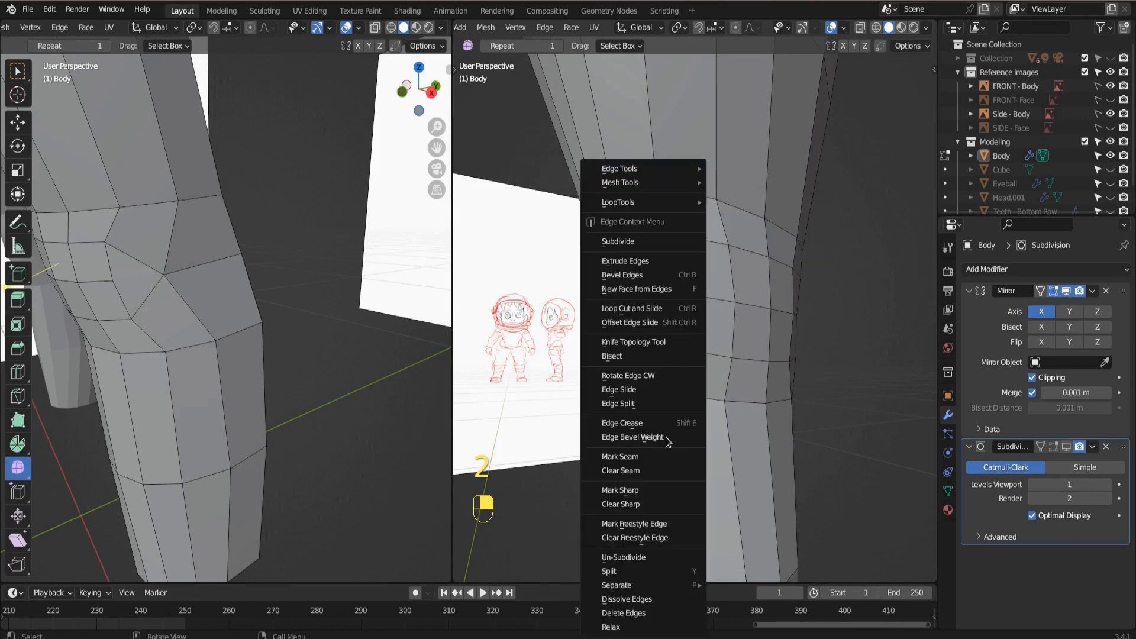
pyautogui.click(656, 598)
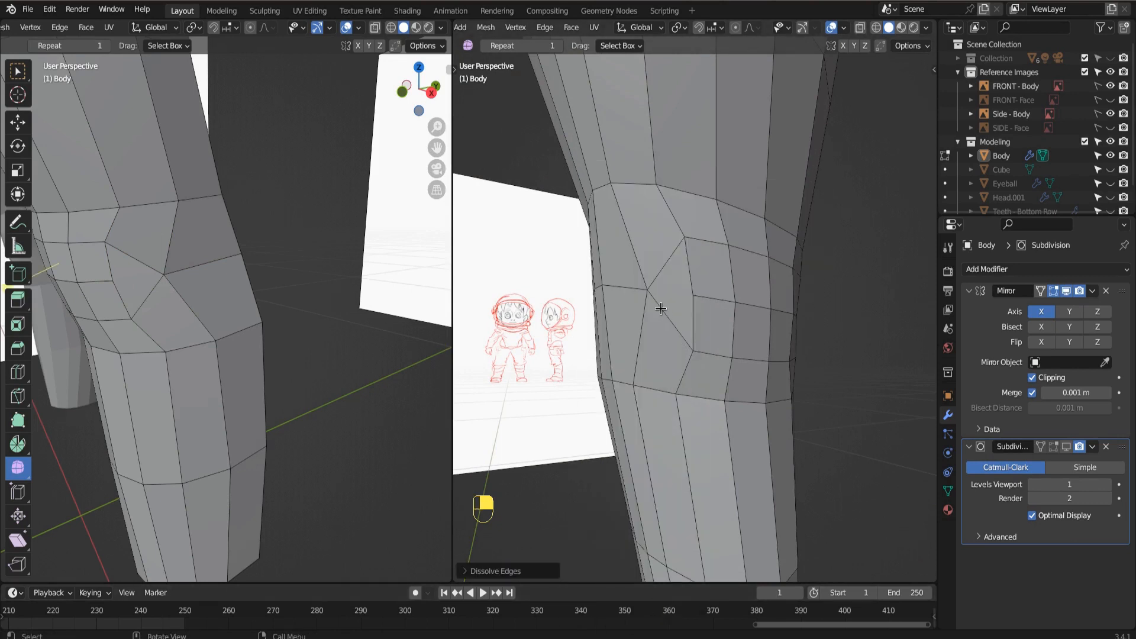
# Select both rows of kneecap faces, extrude them in place, and scale them down to about 0.84.
pyautogui.press('1')
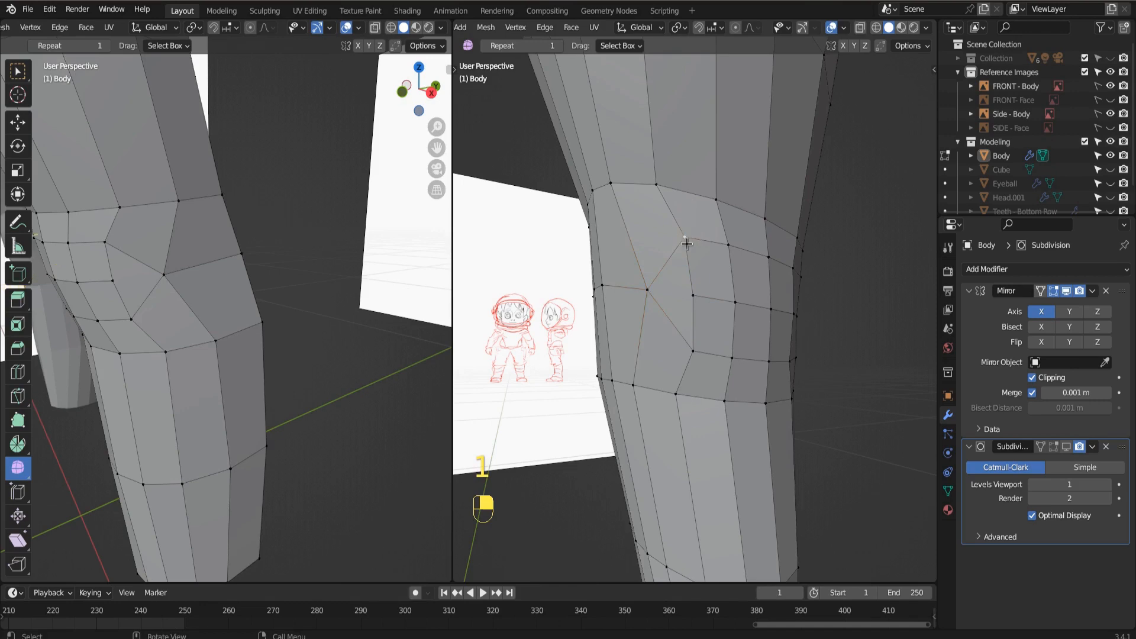
pyautogui.click(684, 237)
pyautogui.moveTo(667, 355); pyautogui.dragTo(592, 305, button='middle')
pyautogui.press('3')
pyautogui.moveTo(577, 297); pyautogui.dragTo(687, 342)
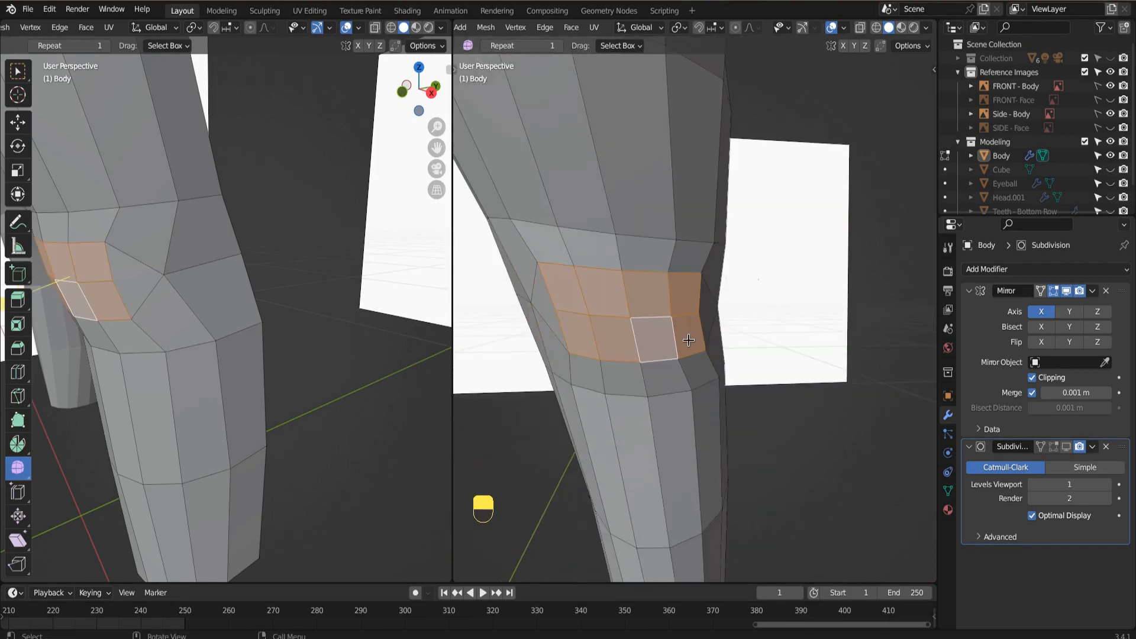
pyautogui.press('e')
pyautogui.rightClick(687, 340)
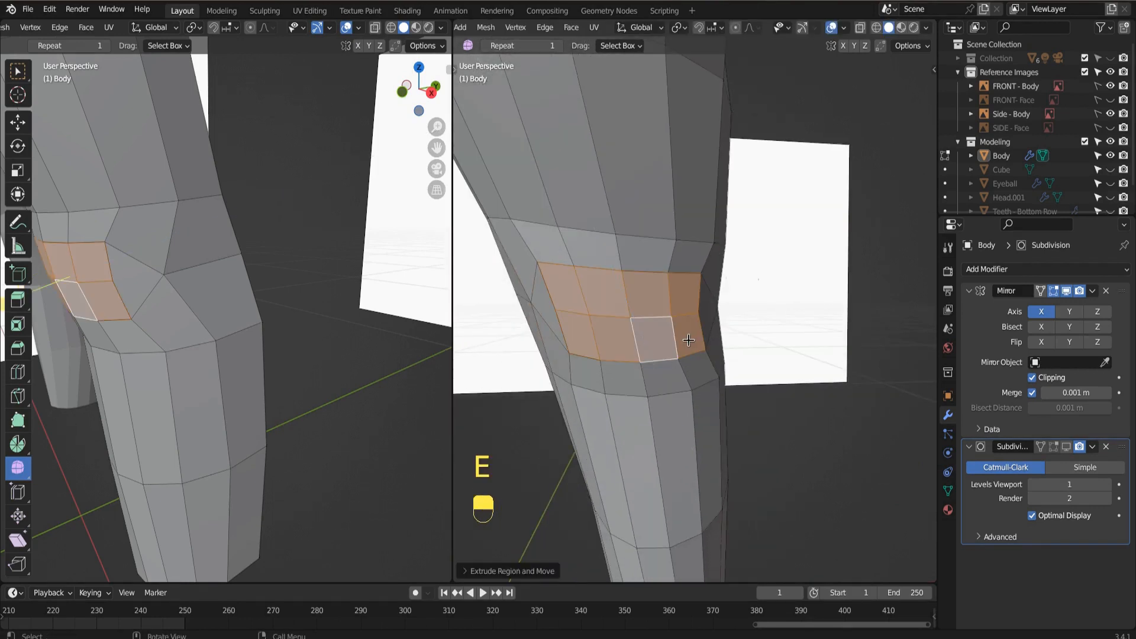
pyautogui.press('s')
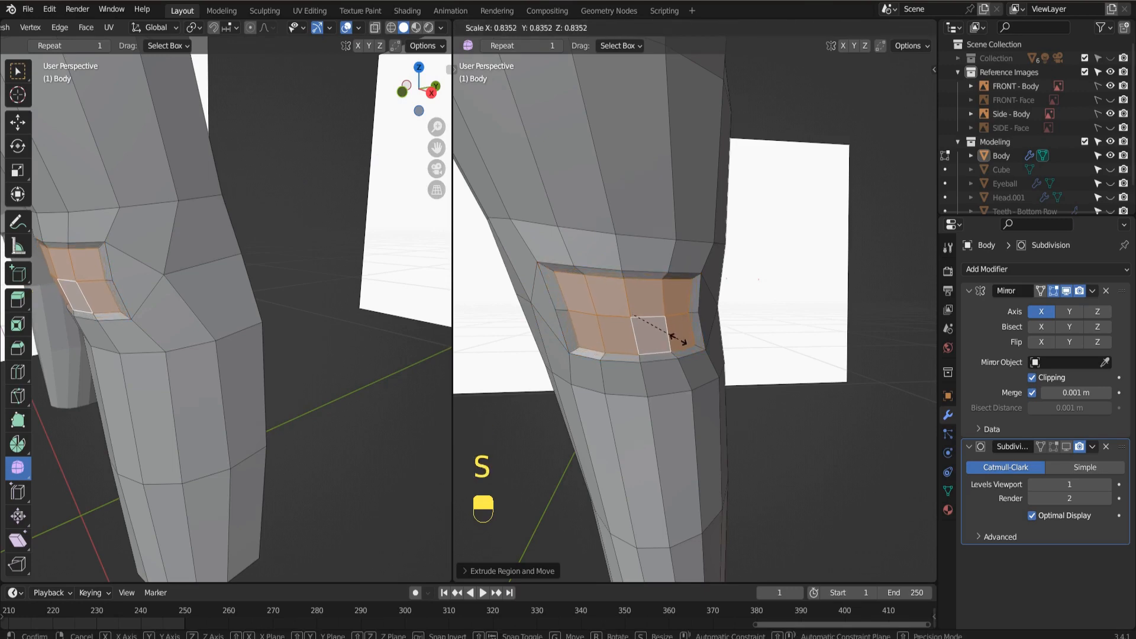
pyautogui.click(676, 338)
# Move the scaled kneecap faces forward along Y, and soften them with the Smooth tool.
pyautogui.press('KP_3')
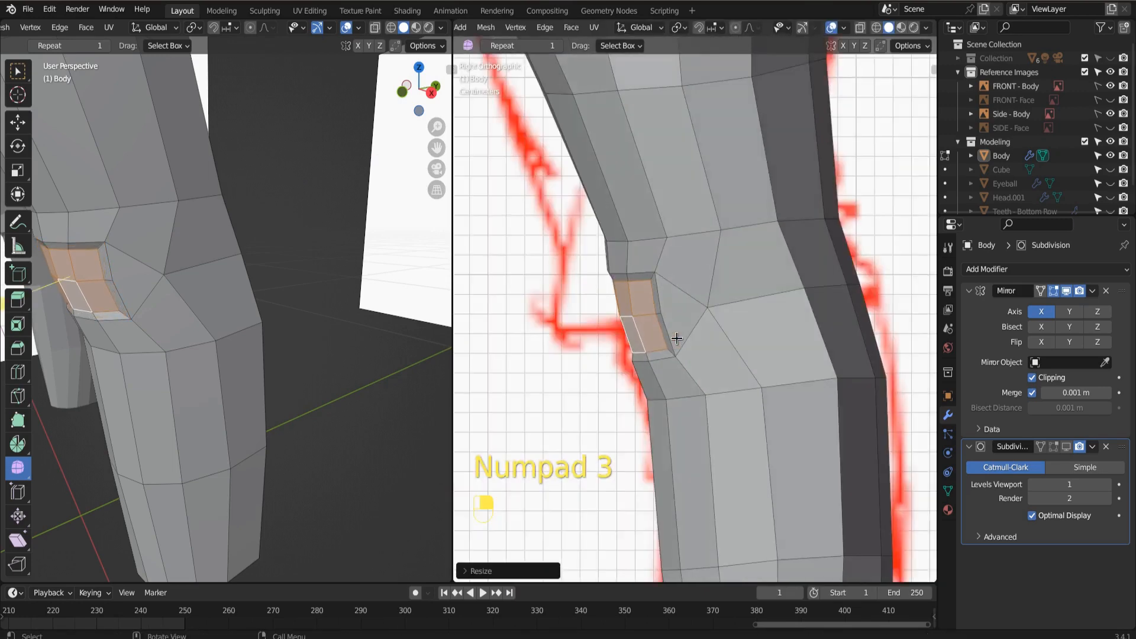
pyautogui.press('g')
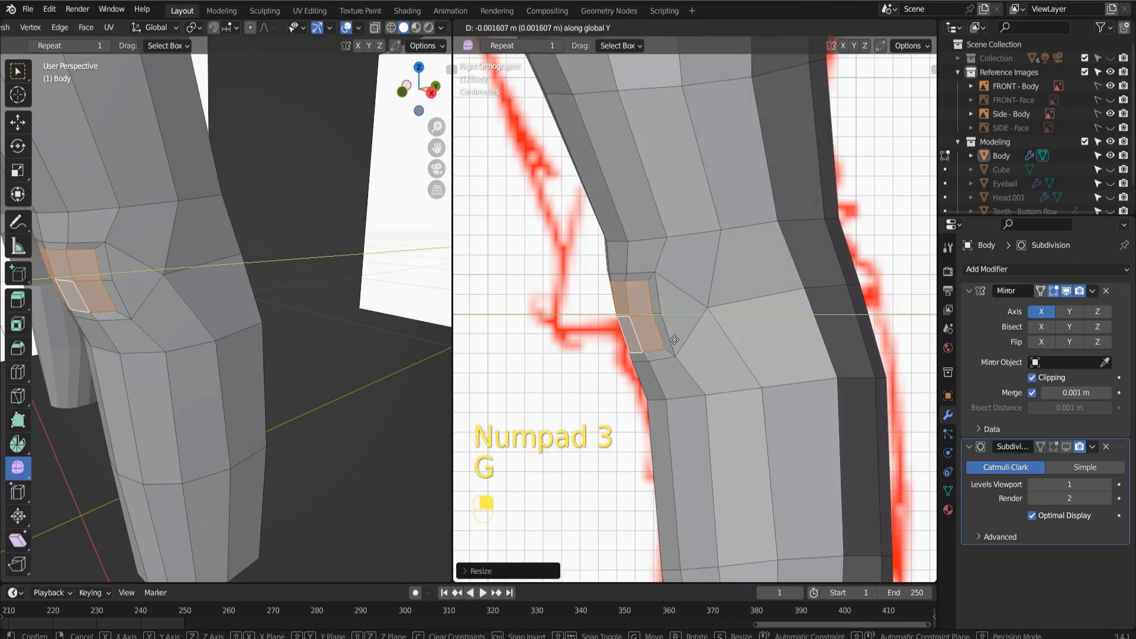
pyautogui.click(664, 340)
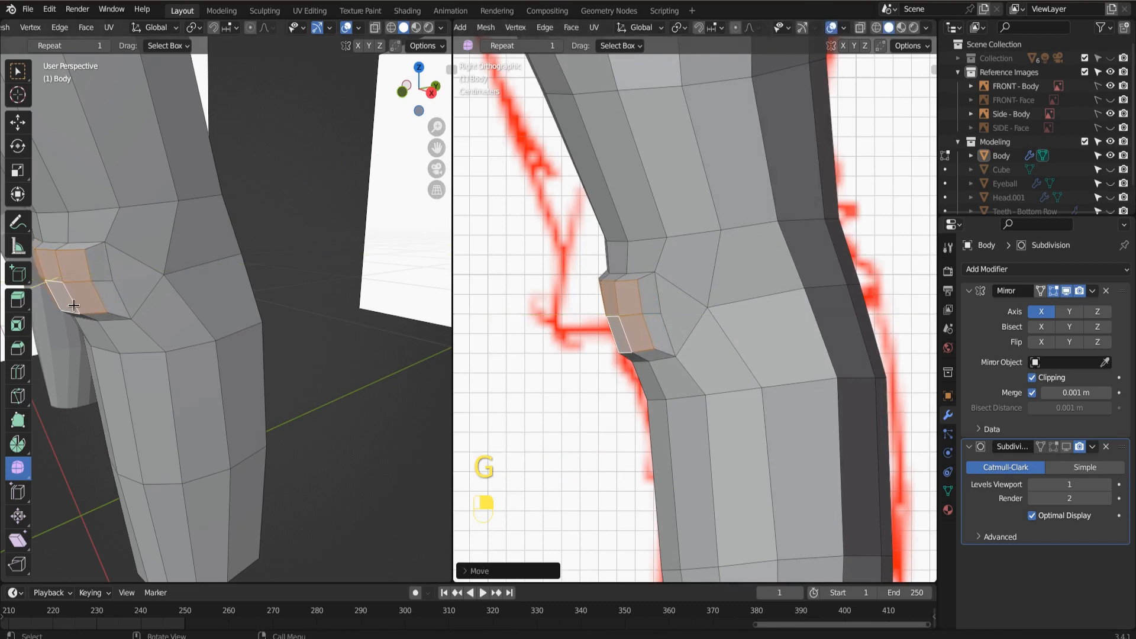
pyautogui.moveTo(229, 400)
pyautogui.mouseDown(button='middle')
pyautogui.moveTo(195, 389)
pyautogui.moveTo(220, 360)
pyautogui.mouseUp(button='middle')
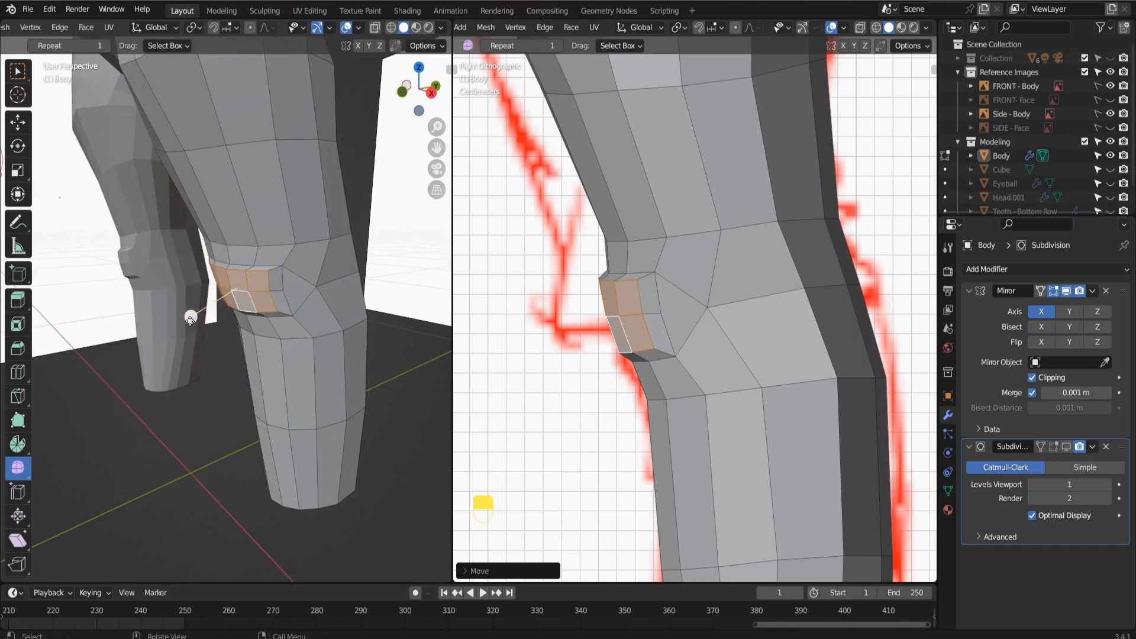
pyautogui.moveTo(190, 319); pyautogui.dragTo(286, 302)
# Merge the three outer-edge vertices of the raised kneecap faces and the adjacent middle vertex into one.
pyautogui.press('KP_1')
pyautogui.scroll(2, 710, 351)
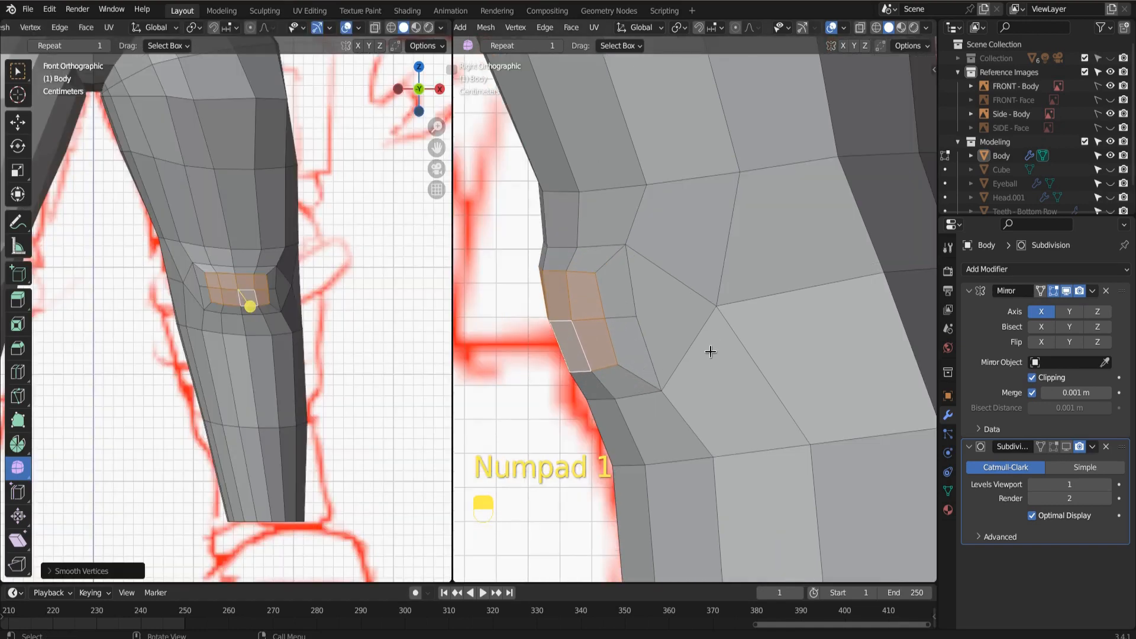
pyautogui.press('1')
pyautogui.click(720, 345)
pyautogui.click(614, 359)
pyautogui.click(601, 275)
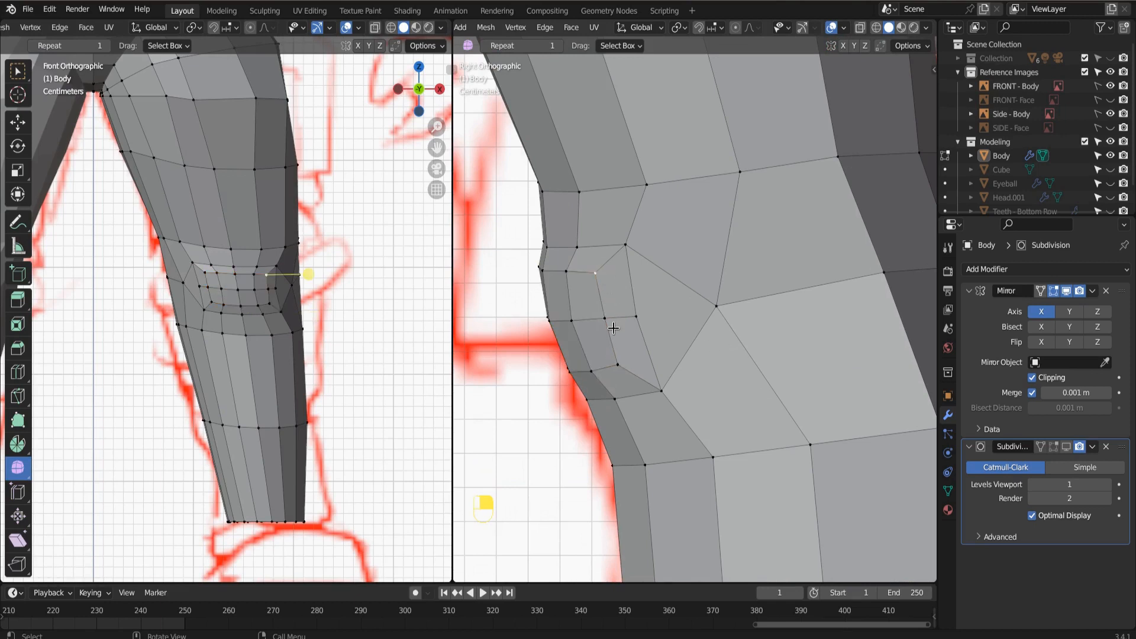
pyautogui.click(635, 317)
pyautogui.keyDown('shift'); pyautogui.click(595, 273); pyautogui.keyUp('shift')
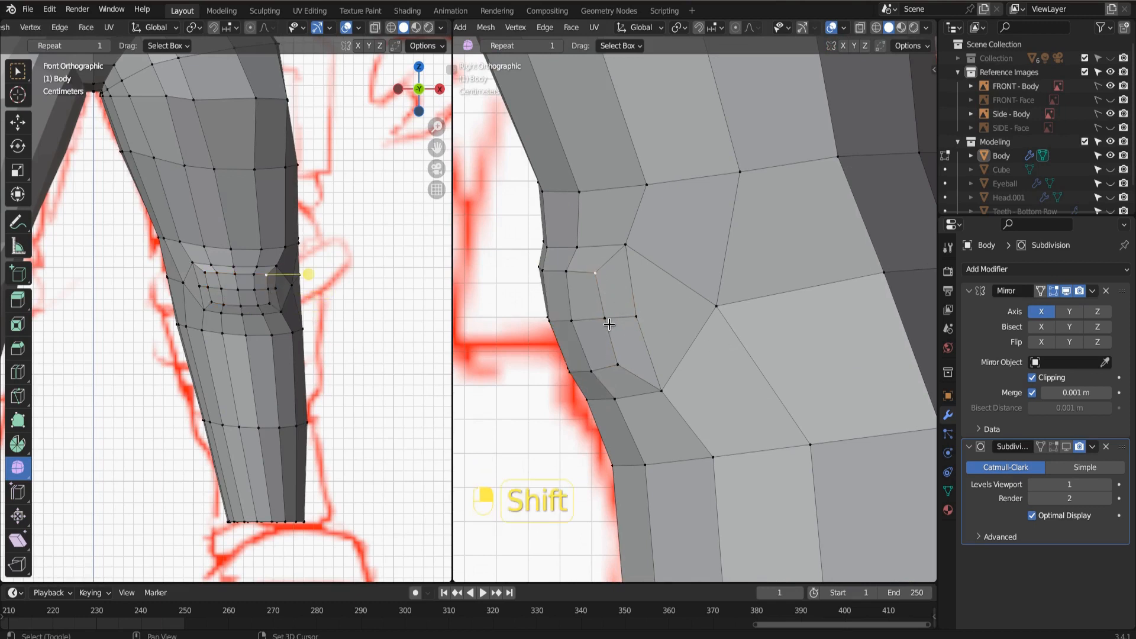
pyautogui.keyDown('shift'); pyautogui.click(604, 318); pyautogui.keyUp('shift')
pyautogui.keyDown('shift'); pyautogui.click(617, 365); pyautogui.keyUp('shift')
pyautogui.keyDown('shift'); pyautogui.click(637, 319); pyautogui.keyUp('shift')
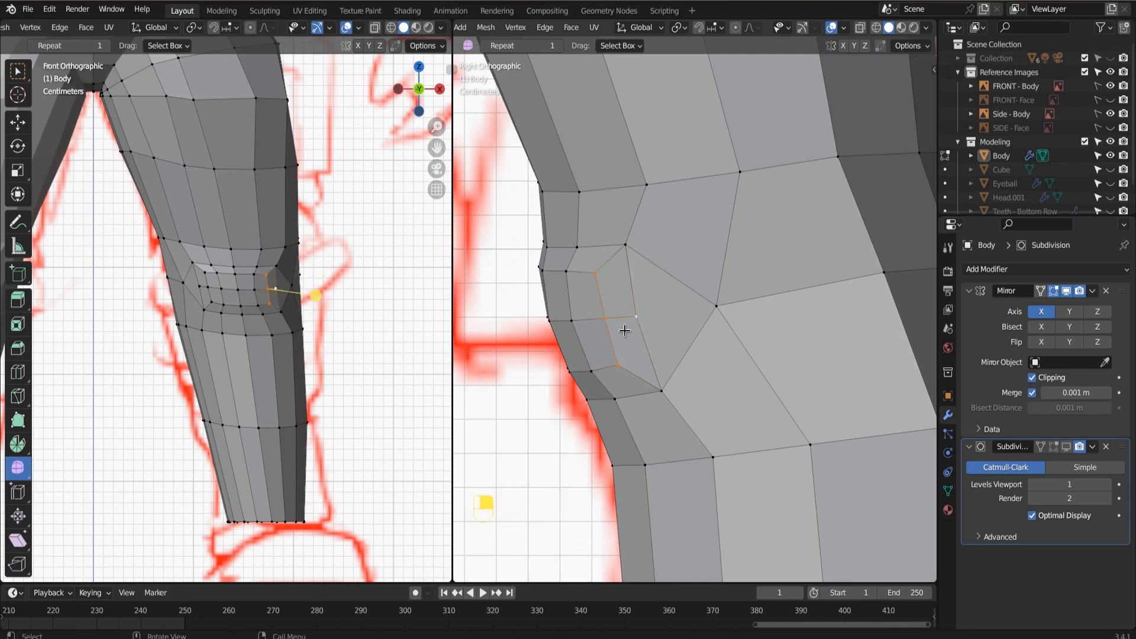
pyautogui.press('m')
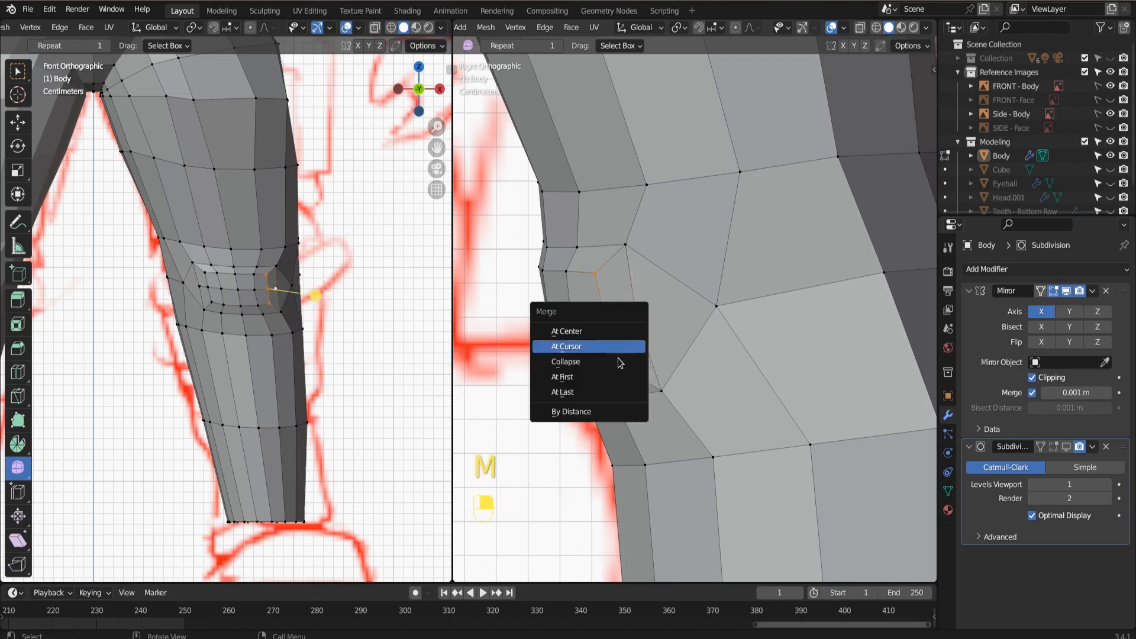
pyautogui.click(629, 360)
# Merge the three inner-edge vertices of the raised kneecap faces and the adjacent middle vertex at their center.
pyautogui.moveTo(632, 358); pyautogui.dragTo(677, 379, button='middle')
pyautogui.moveTo(641, 338); pyautogui.dragTo(616, 354, button='middle')
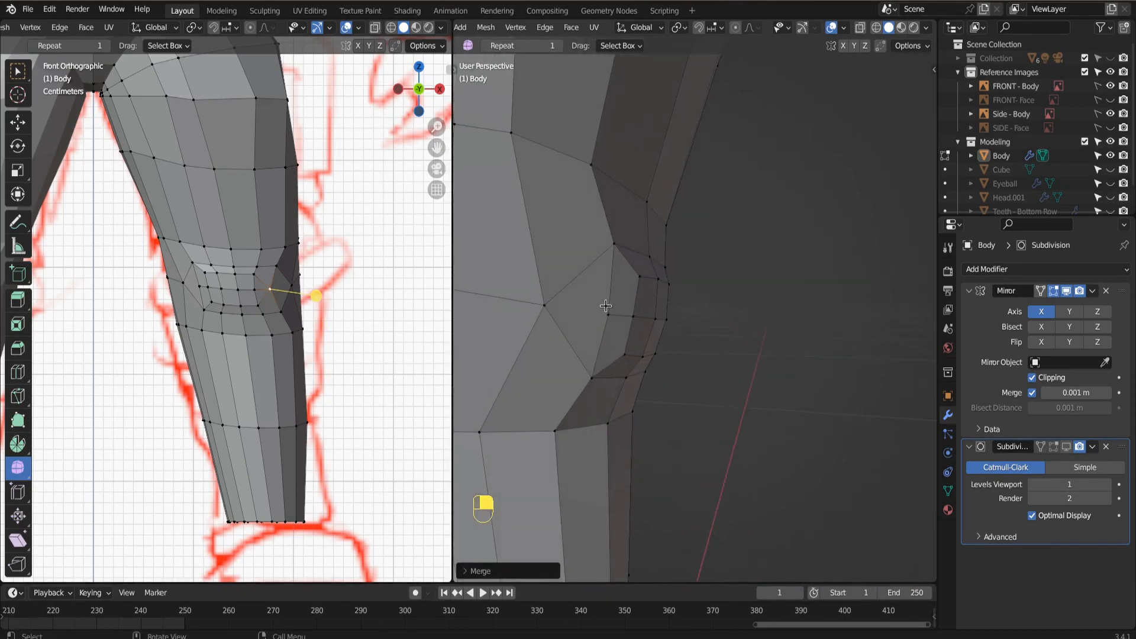
pyautogui.click(613, 243)
pyautogui.keyDown('shift'); pyautogui.click(609, 314); pyautogui.keyUp('shift')
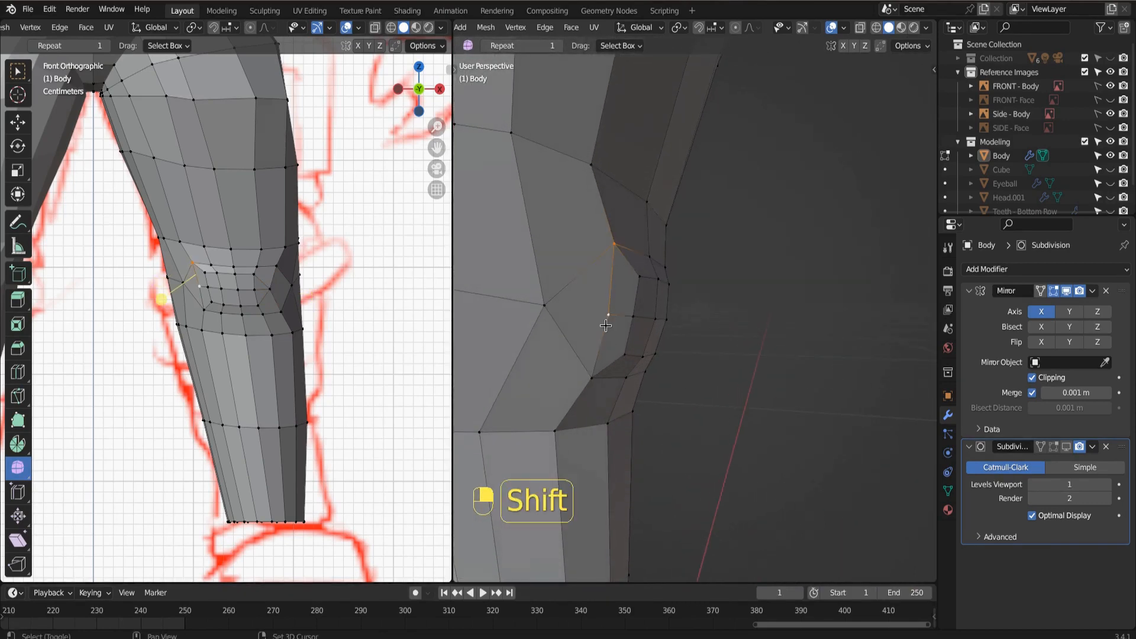
pyautogui.keyDown('shift'); pyautogui.click(592, 376); pyautogui.keyUp('shift')
pyautogui.moveTo(596, 369); pyautogui.dragTo(631, 336, button='middle')
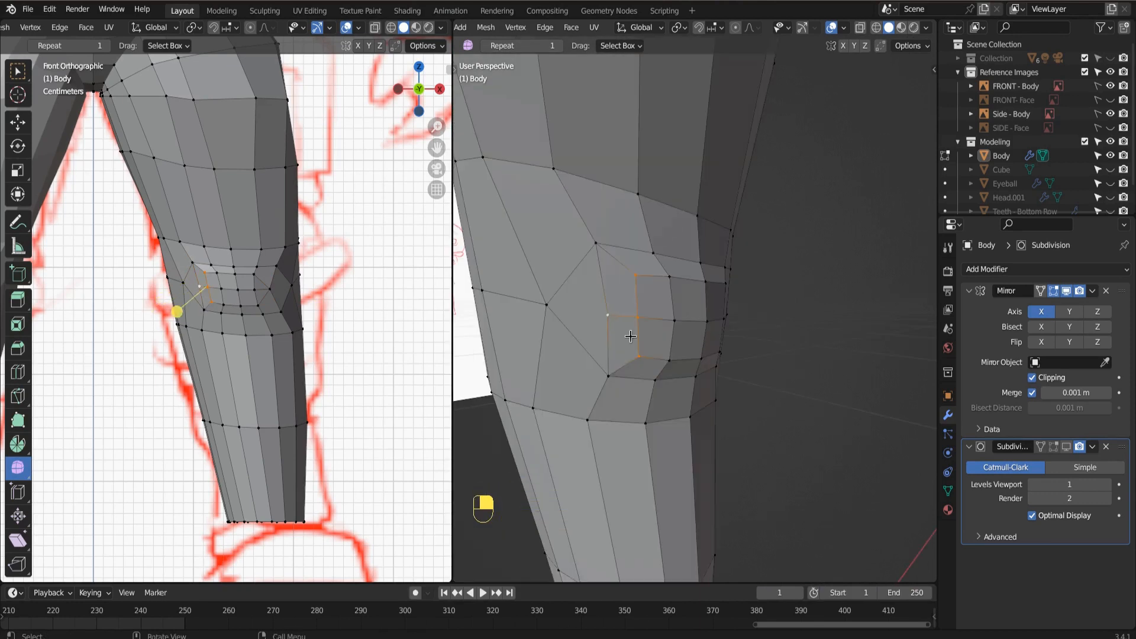
pyautogui.press('m')
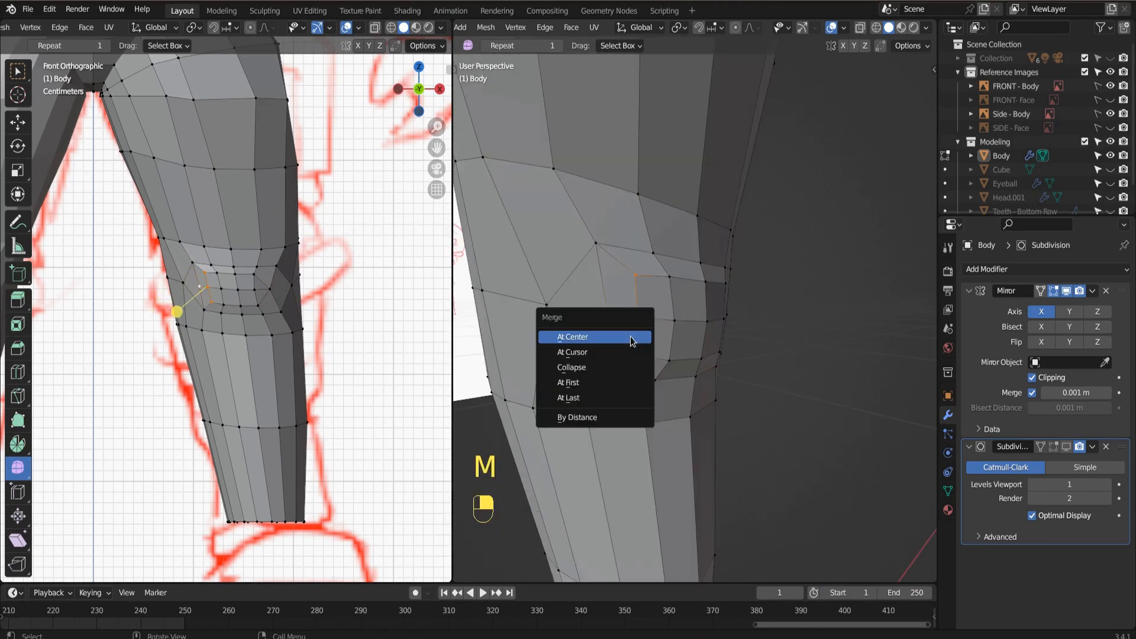
pyautogui.click(632, 337)
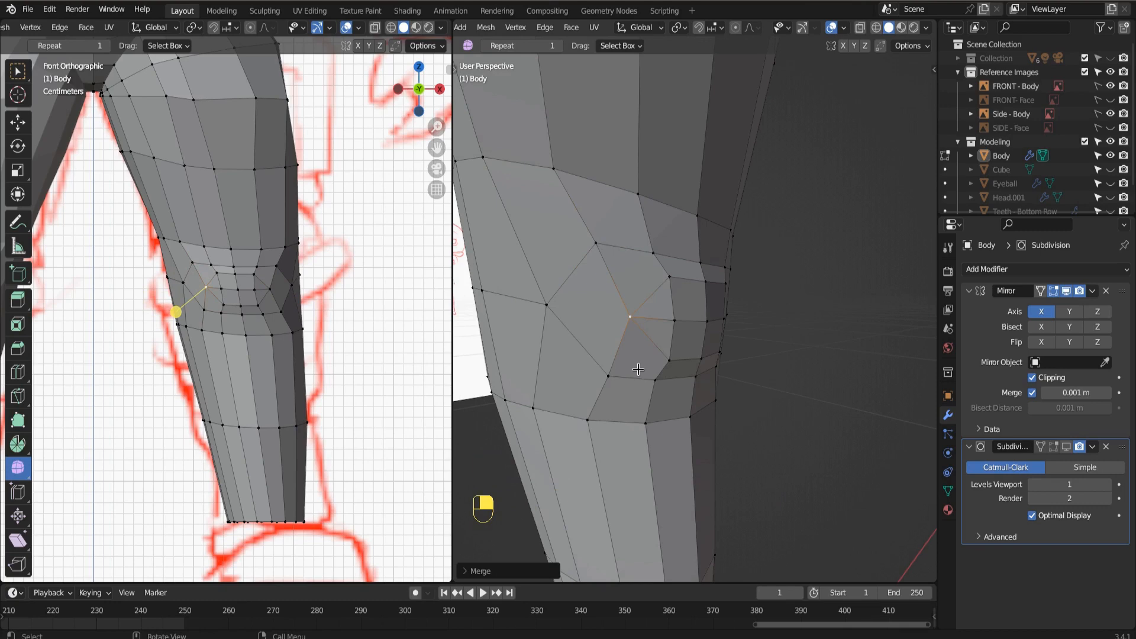
# Dissolve the short horizontal edges joining the merged vertices to the kneecap on its inner and outer sides.
pyautogui.scroll(4, 563, 362)
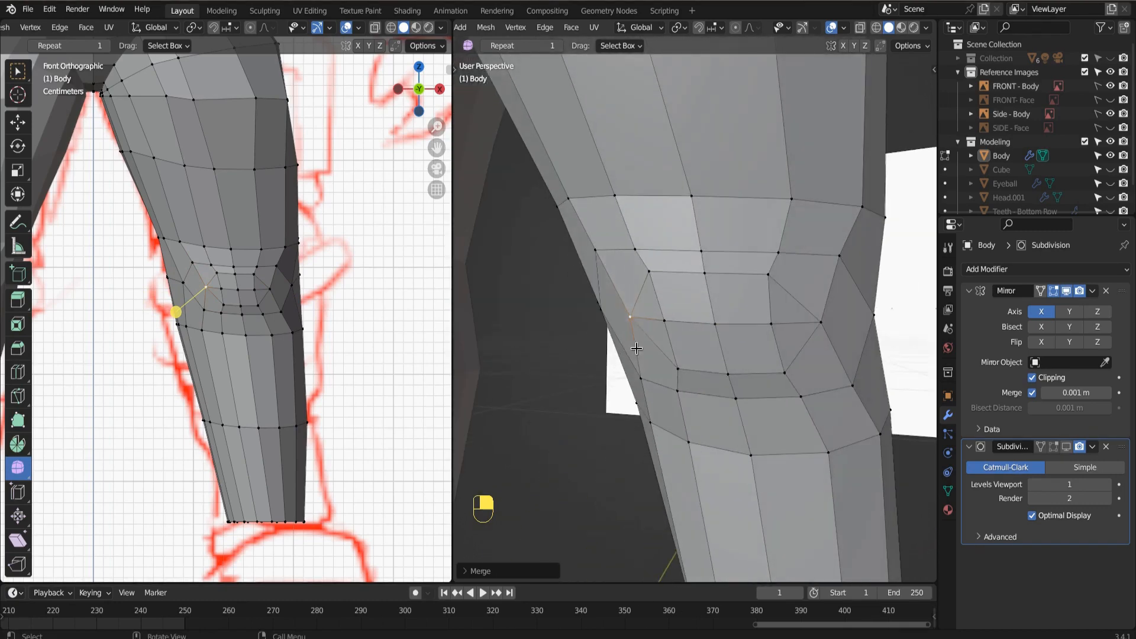
pyautogui.press('2')
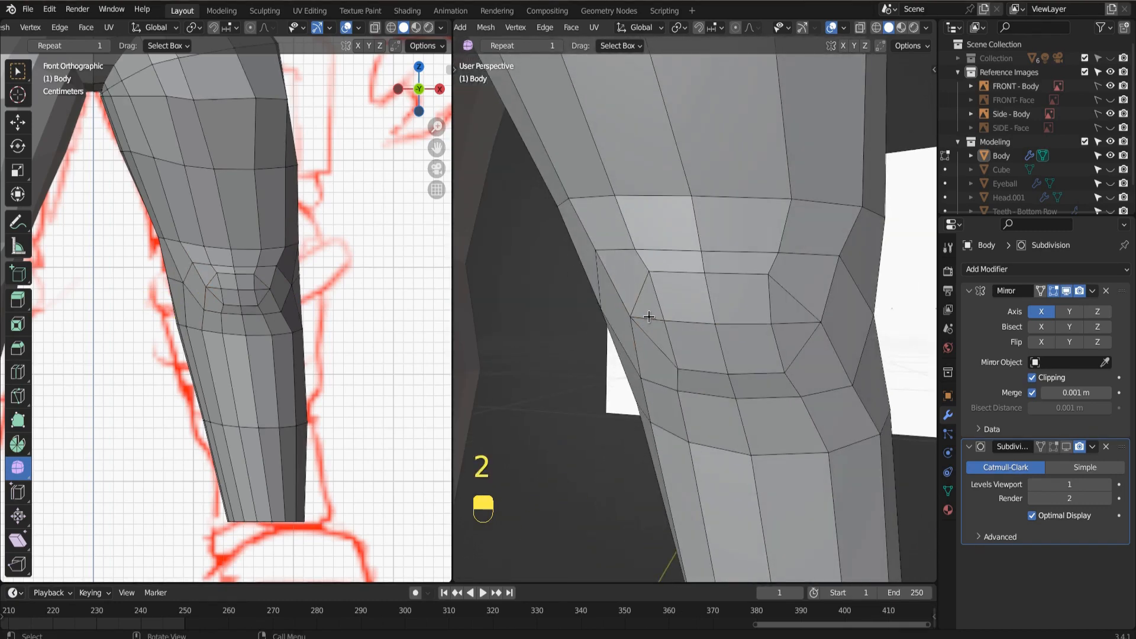
pyautogui.click(649, 316)
pyautogui.keyDown('shift'); pyautogui.click(791, 320); pyautogui.keyUp('shift')
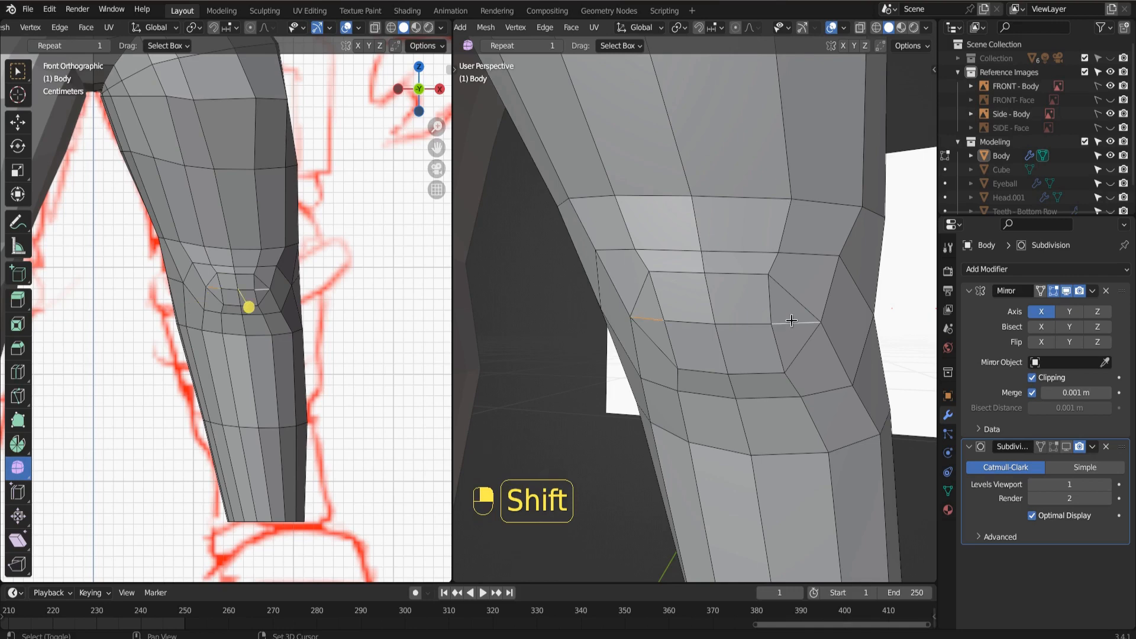
pyautogui.rightClick(793, 326)
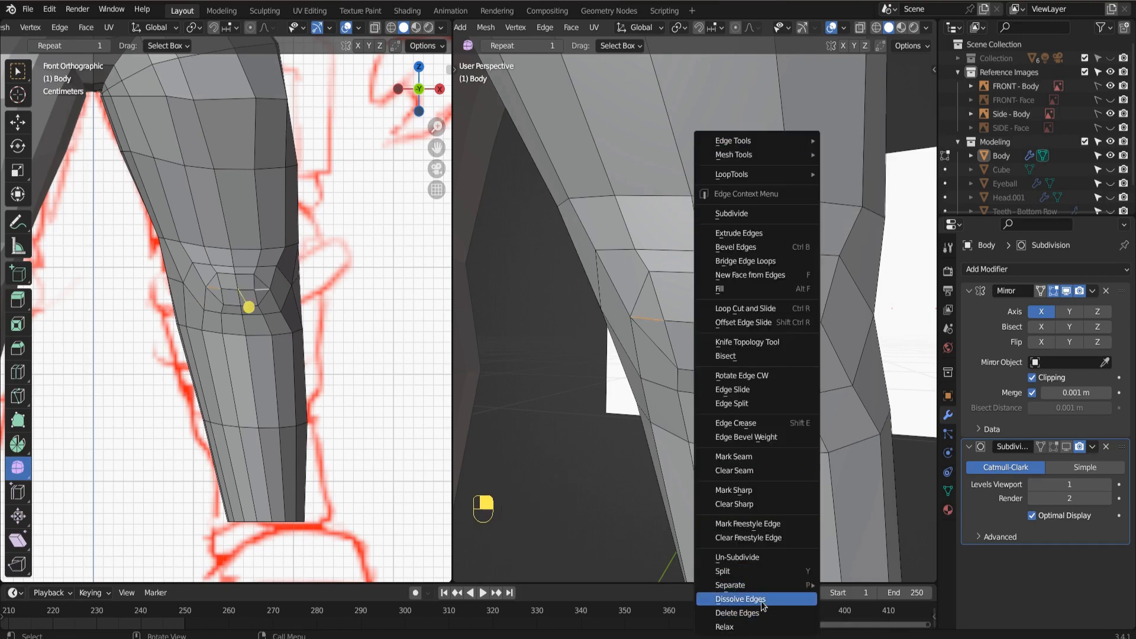
pyautogui.click(762, 599)
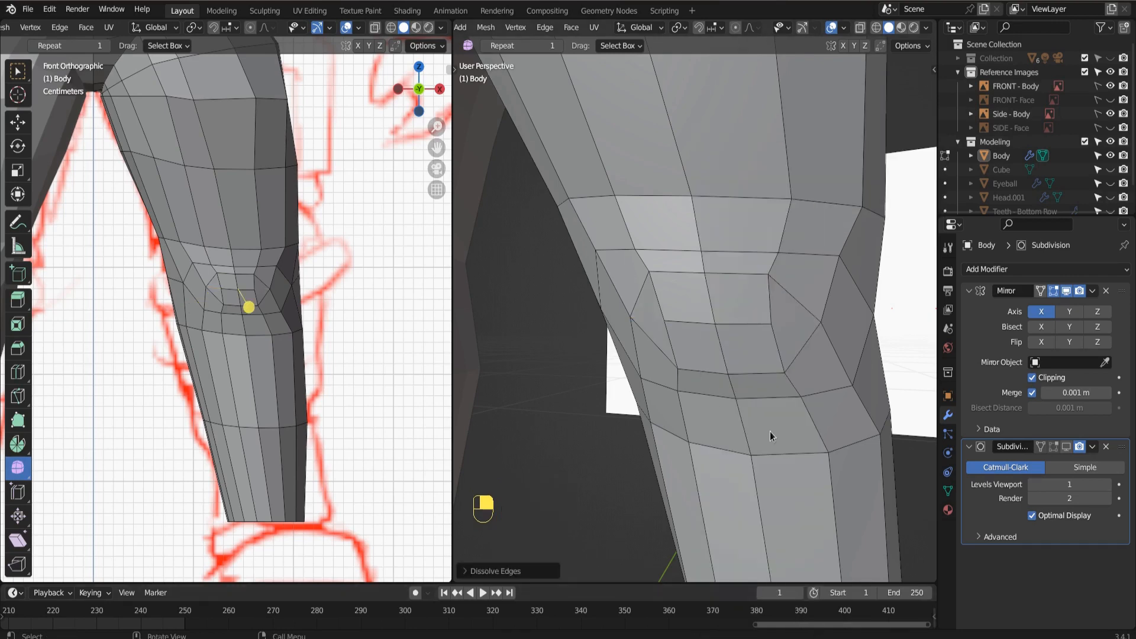
pyautogui.press('1')
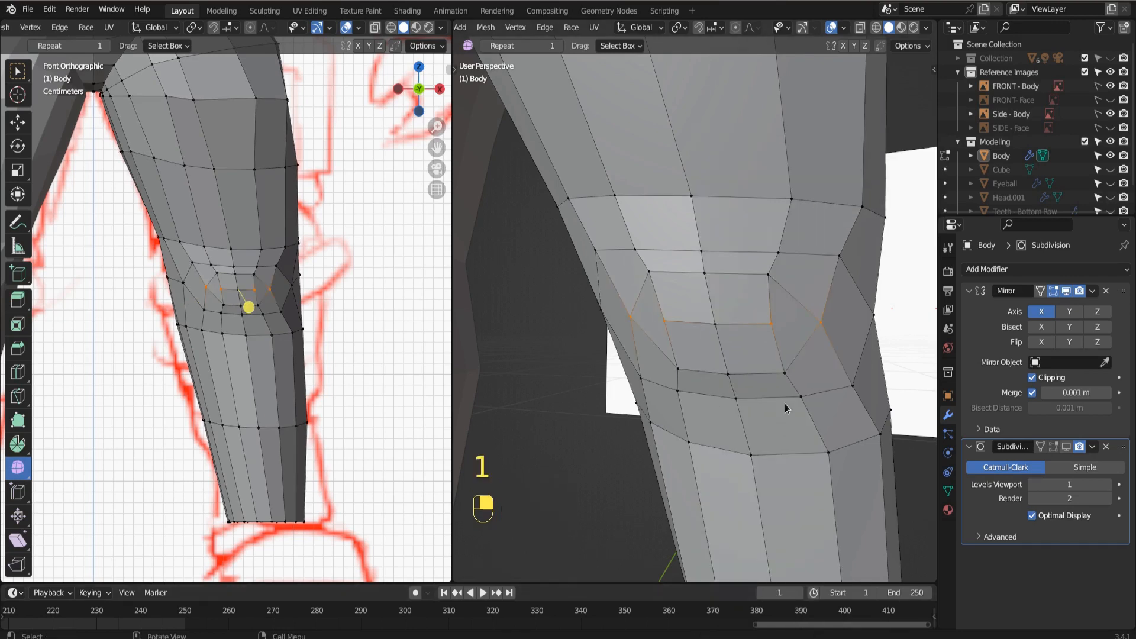
# Check the face layout around the kneecap, picking the vertices along its outer and inner edges and the merged inner vertex.
pyautogui.click(768, 275)
pyautogui.click(781, 358)
pyautogui.scroll(-4, 669, 378)
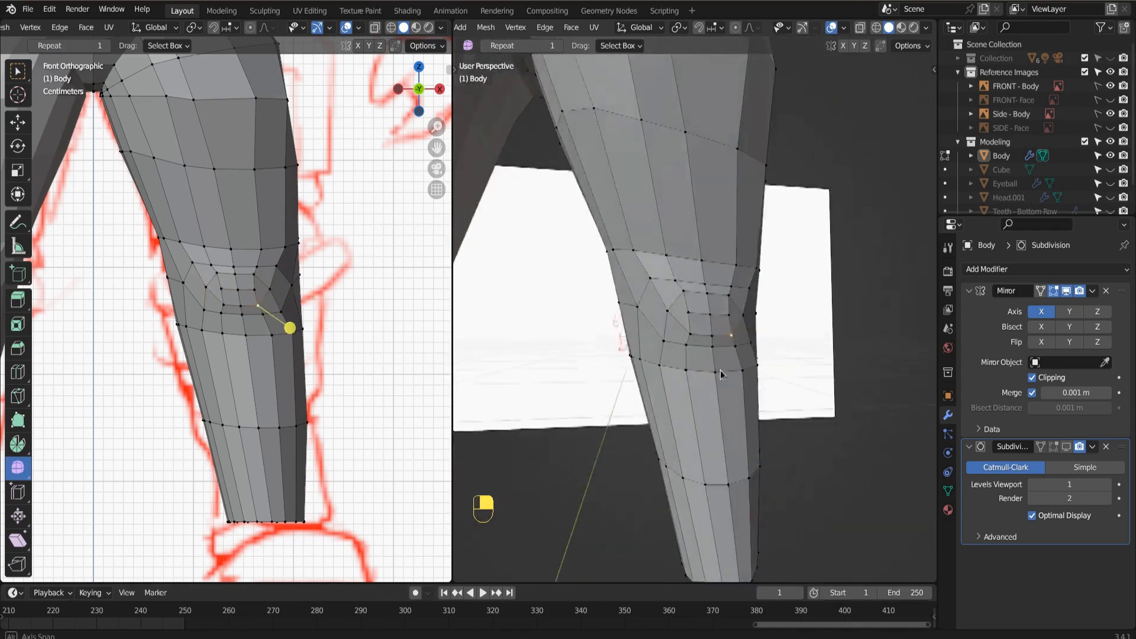
pyautogui.moveTo(669, 378); pyautogui.dragTo(701, 312, button='middle')
pyautogui.scroll(5, 707, 290)
pyautogui.keyDown('shift'); pyautogui.moveTo(713, 259); pyautogui.dragTo(673, 294, button='middle'); pyautogui.keyUp('shift')
pyautogui.click(668, 286)
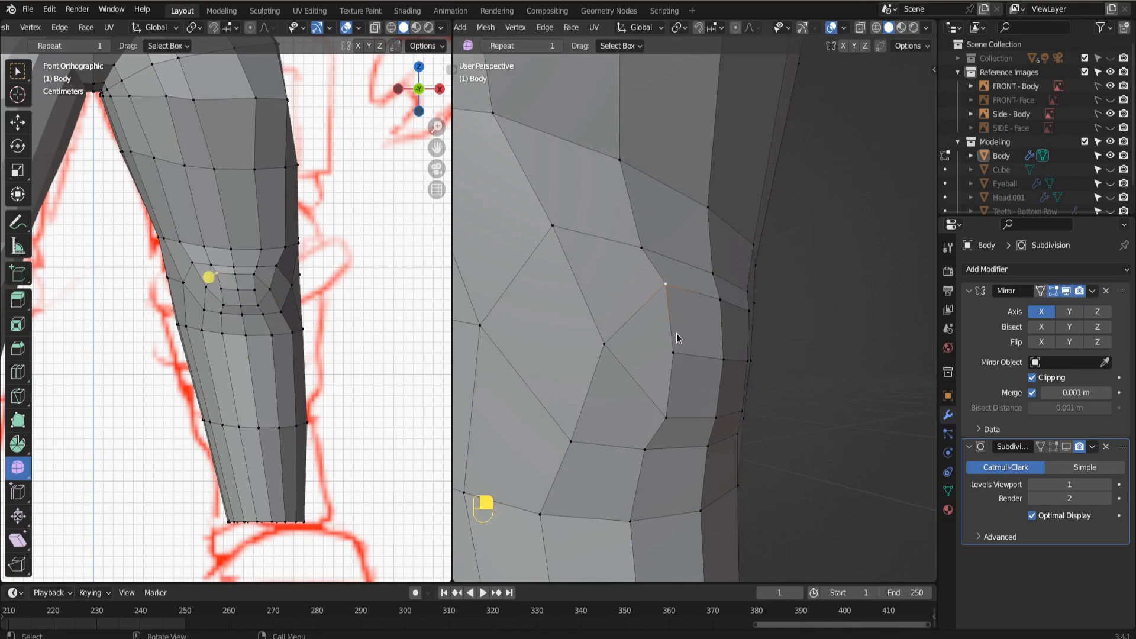
pyautogui.click(675, 353)
pyautogui.click(667, 416)
pyautogui.click(605, 347)
pyautogui.moveTo(642, 372); pyautogui.dragTo(671, 405, button='middle')
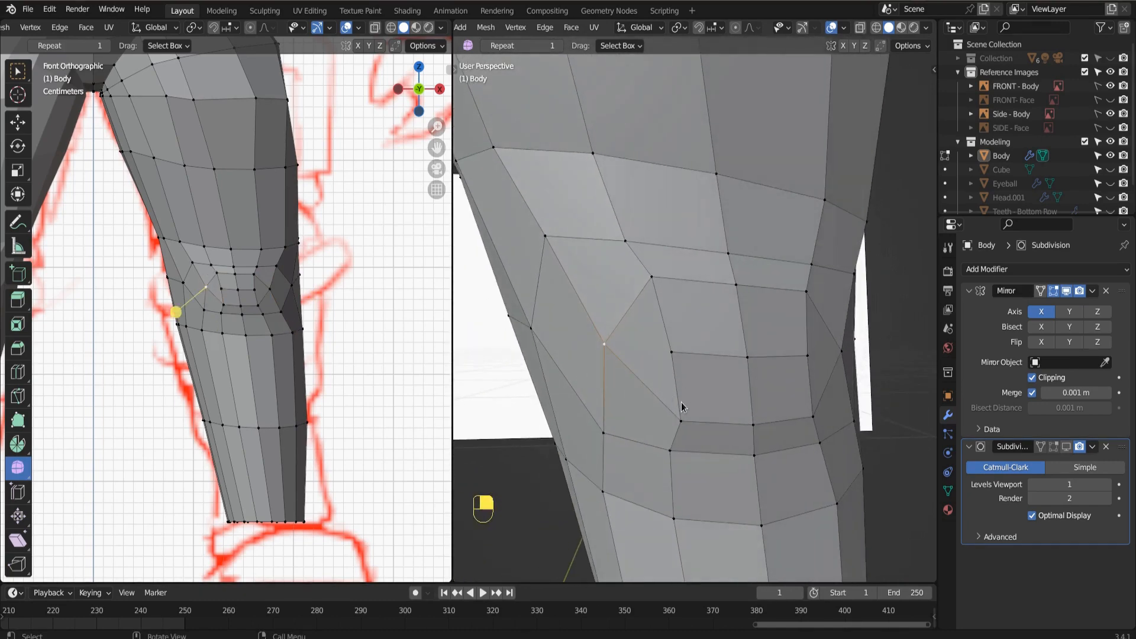
# Examine the overall leg and knee shape from the front, the side and several angles.
pyautogui.scroll(-5, 667, 496)
pyautogui.scroll(4, 686, 438)
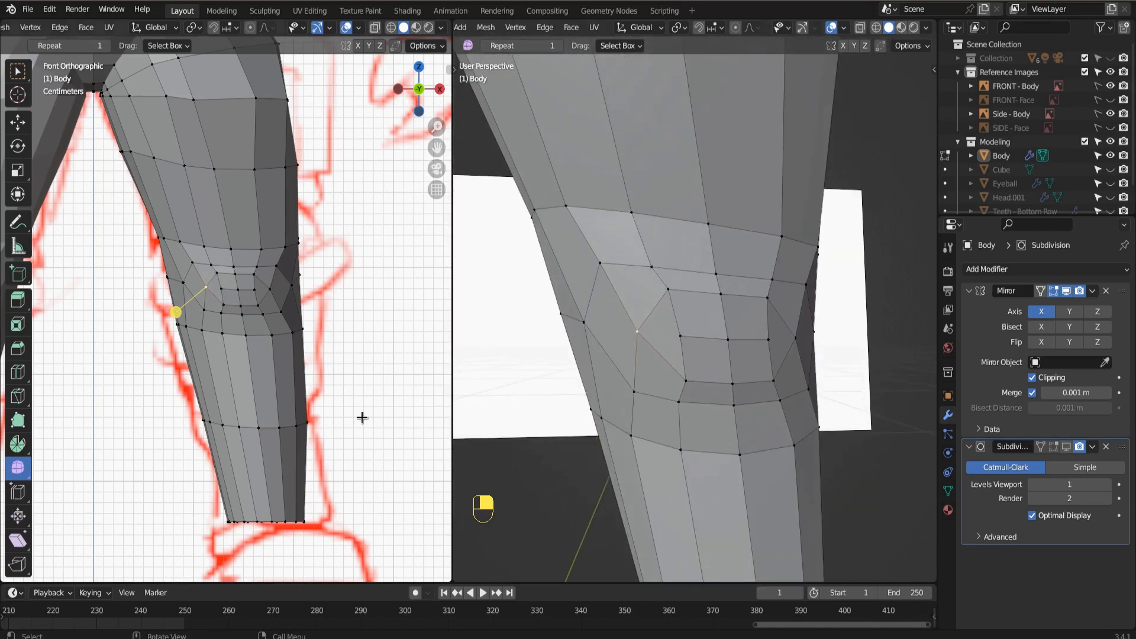
pyautogui.scroll(-4, 711, 403)
pyautogui.press('KP_1')
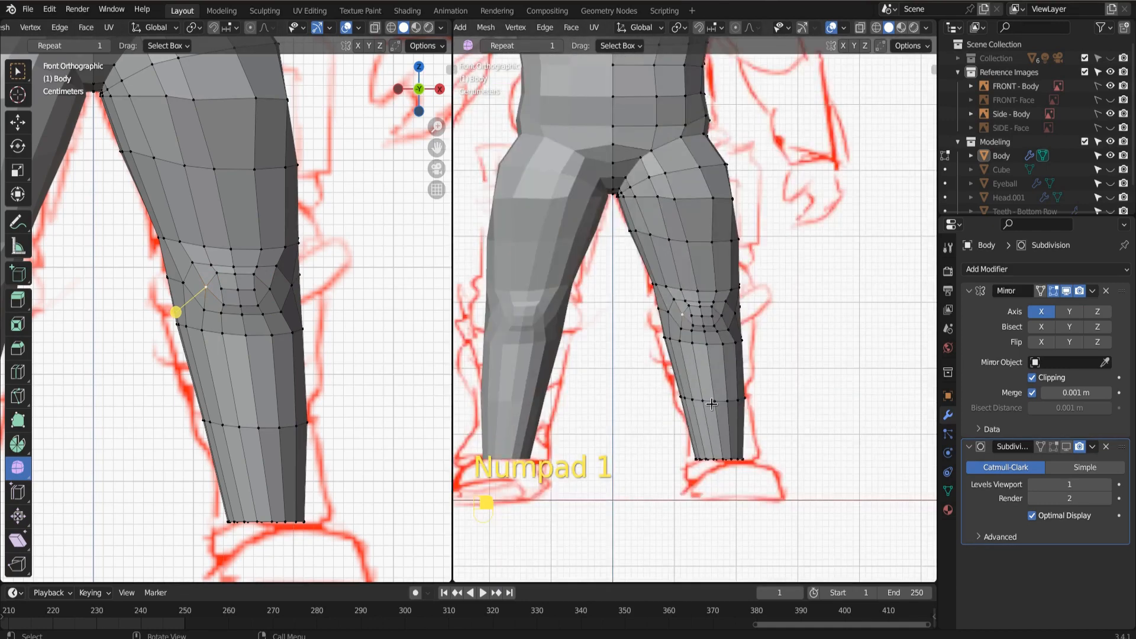
pyautogui.moveTo(731, 350); pyautogui.dragTo(656, 353, button='middle')
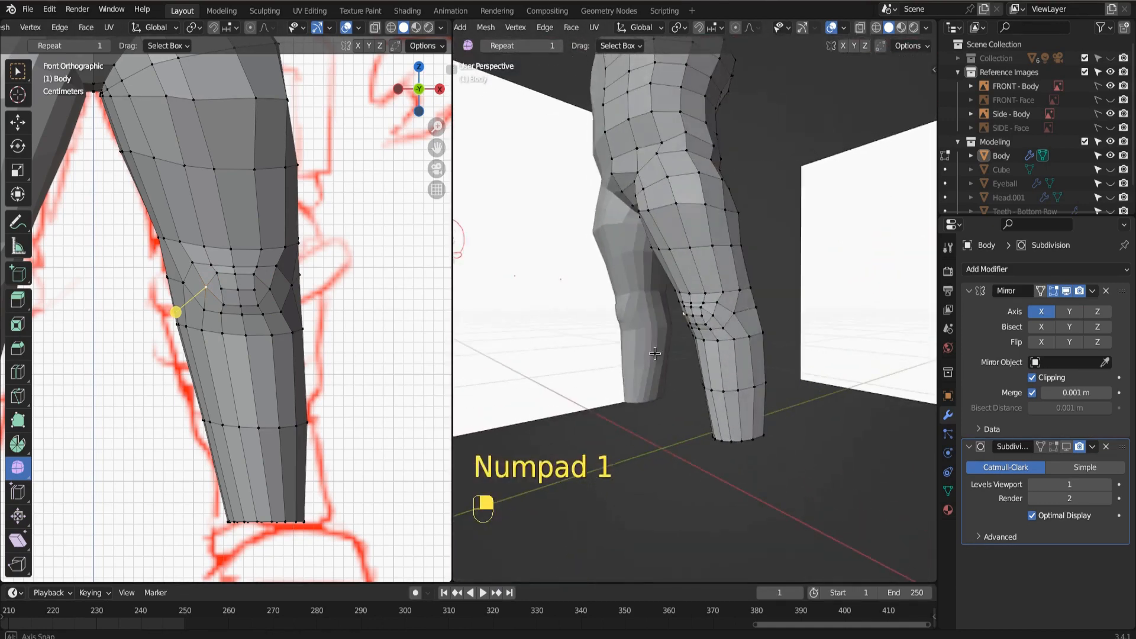
pyautogui.press('KP_3')
pyautogui.moveTo(661, 261); pyautogui.dragTo(699, 338, button='middle')
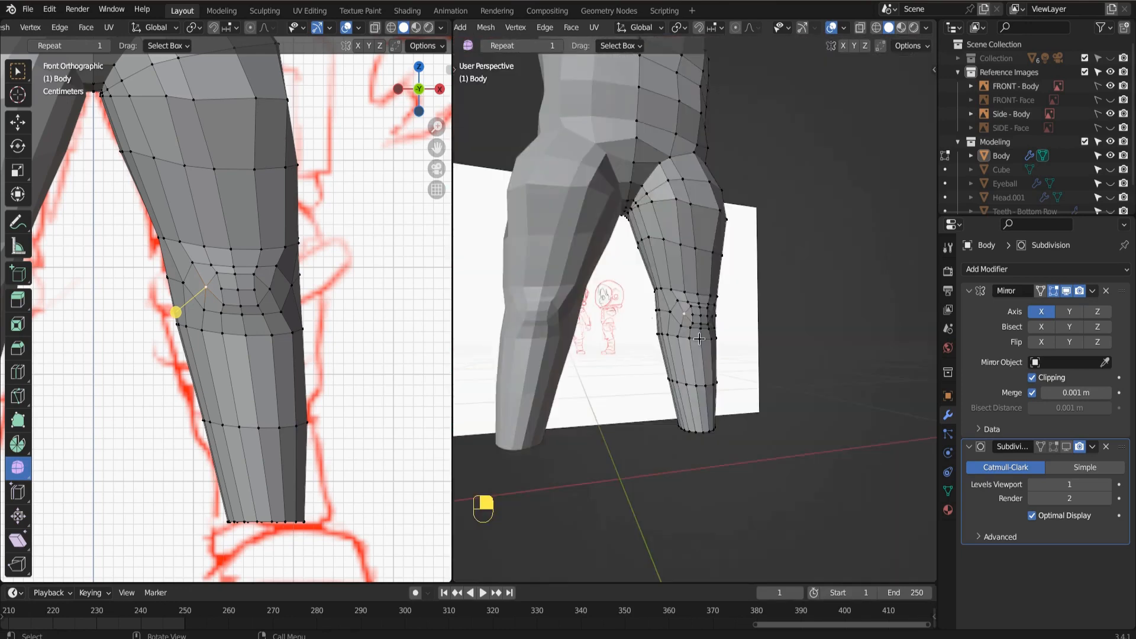
pyautogui.scroll(3, 704, 330)
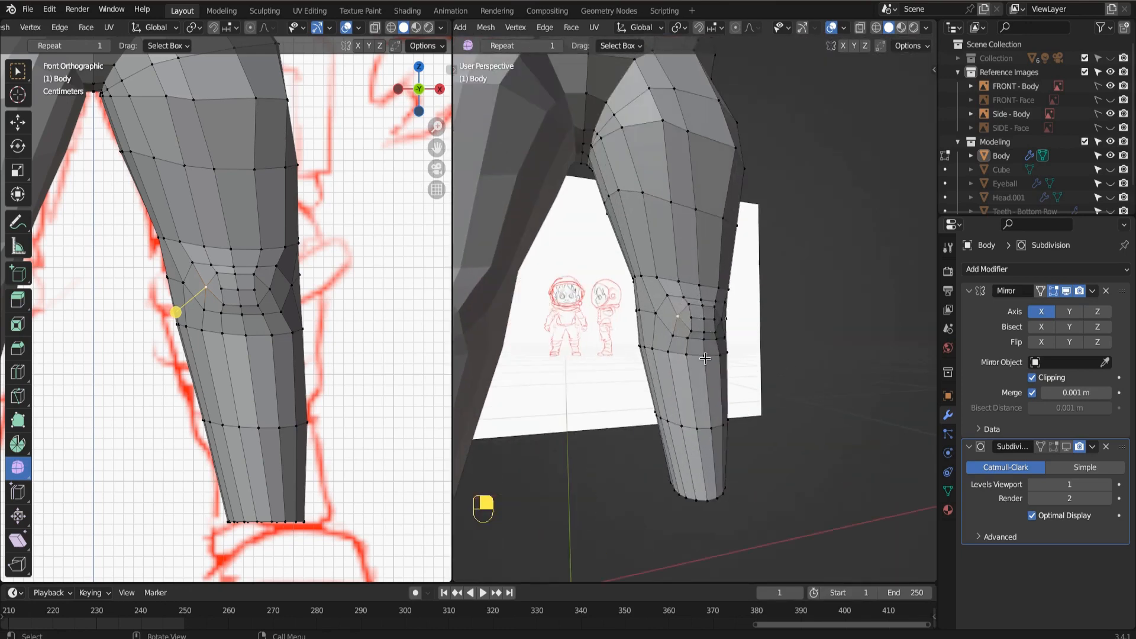
pyautogui.scroll(2, 706, 359)
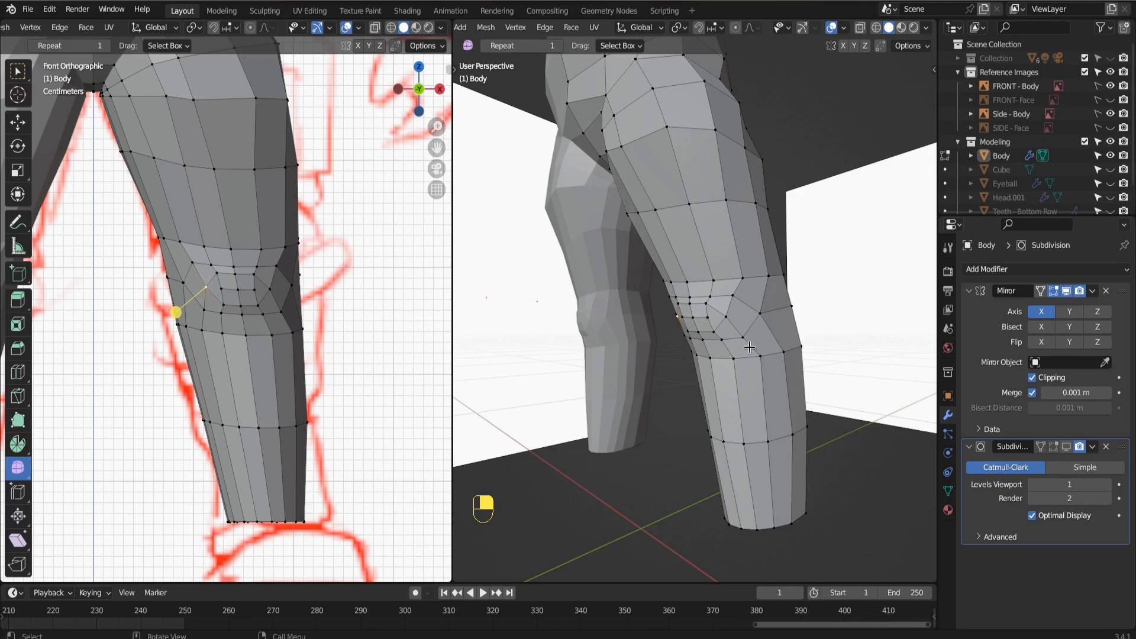
pyautogui.moveTo(749, 347); pyautogui.dragTo(698, 351, button='middle')
# Trace the edge flow from the outer thigh down to the outer knee and kneecap by selecting vertices along it.
pyautogui.click(689, 195)
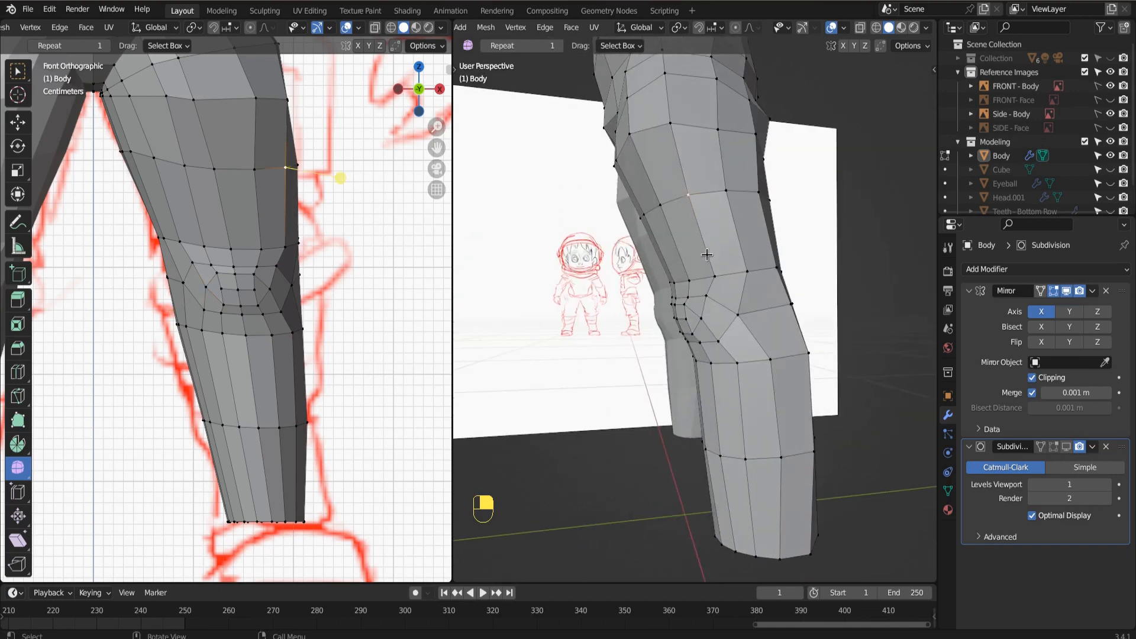
pyautogui.keyDown('shift'); pyautogui.click(714, 275); pyautogui.keyUp('shift')
pyautogui.keyDown('shift'); pyautogui.click(705, 295); pyautogui.keyUp('shift')
pyautogui.keyDown('shift'); pyautogui.click(701, 318); pyautogui.keyUp('shift')
pyautogui.click(738, 316)
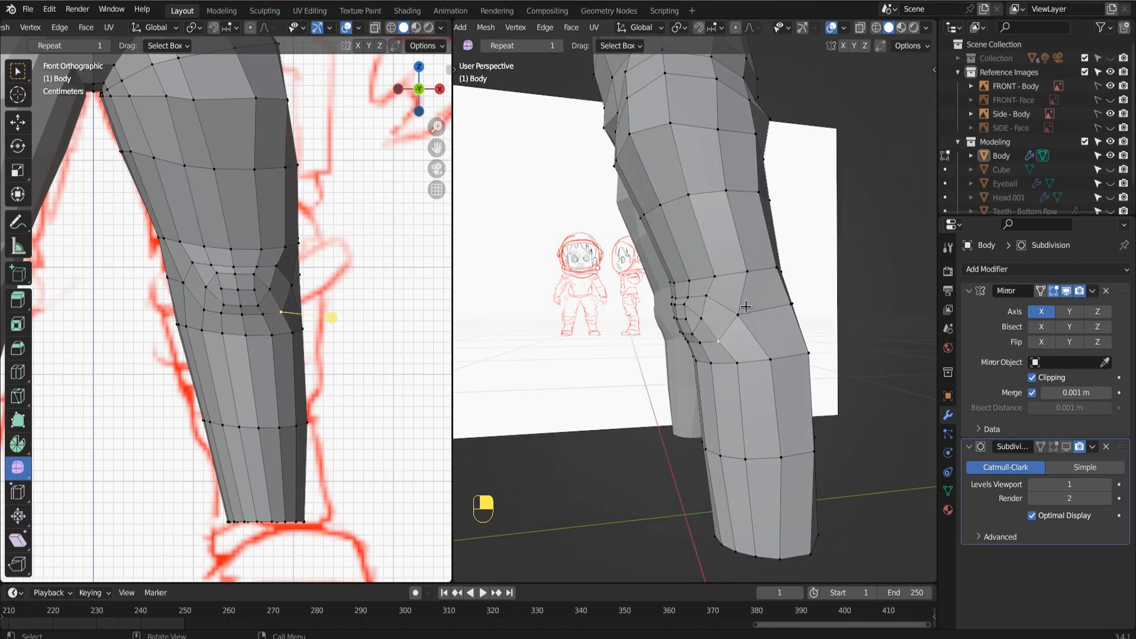
pyautogui.keyDown('shift'); pyautogui.click(748, 270); pyautogui.keyUp('shift')
pyautogui.keyDown('shift'); pyautogui.click(725, 191); pyautogui.keyUp('shift')
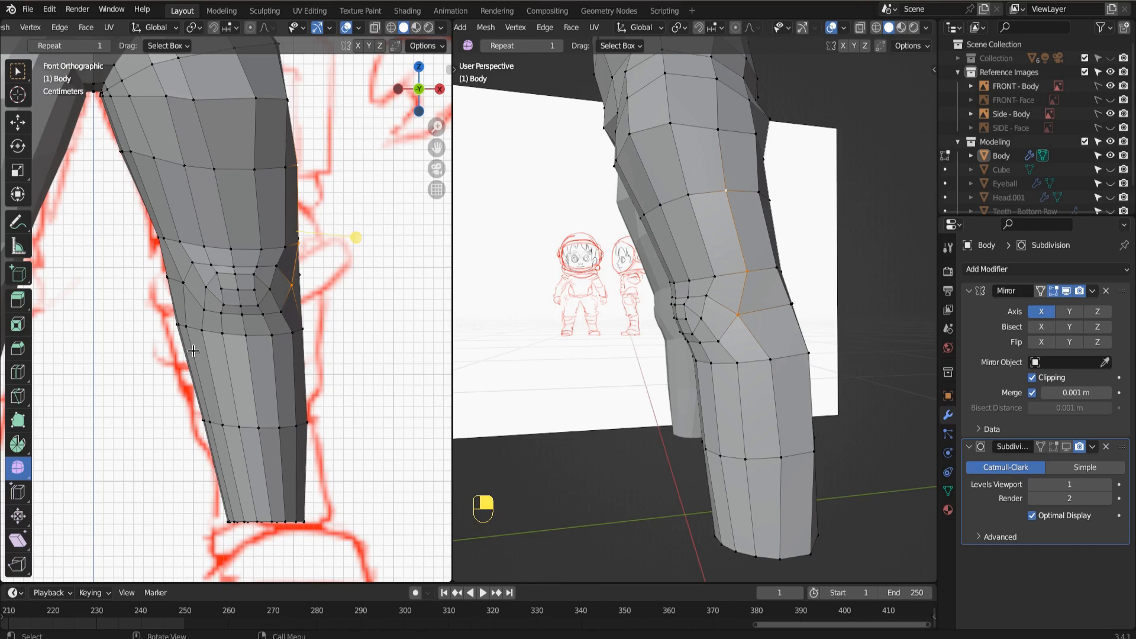
# Save the Blender file with the finished kneecap topology.
pyautogui.scroll(-2, 304, 438)
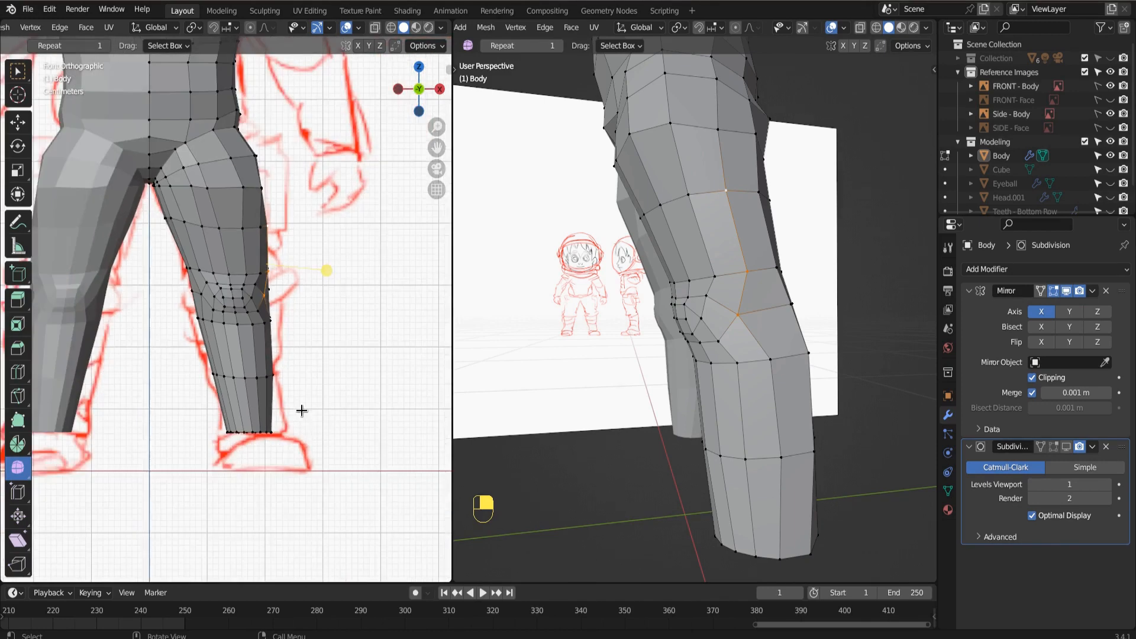
pyautogui.hotkey('ctrl', 's')
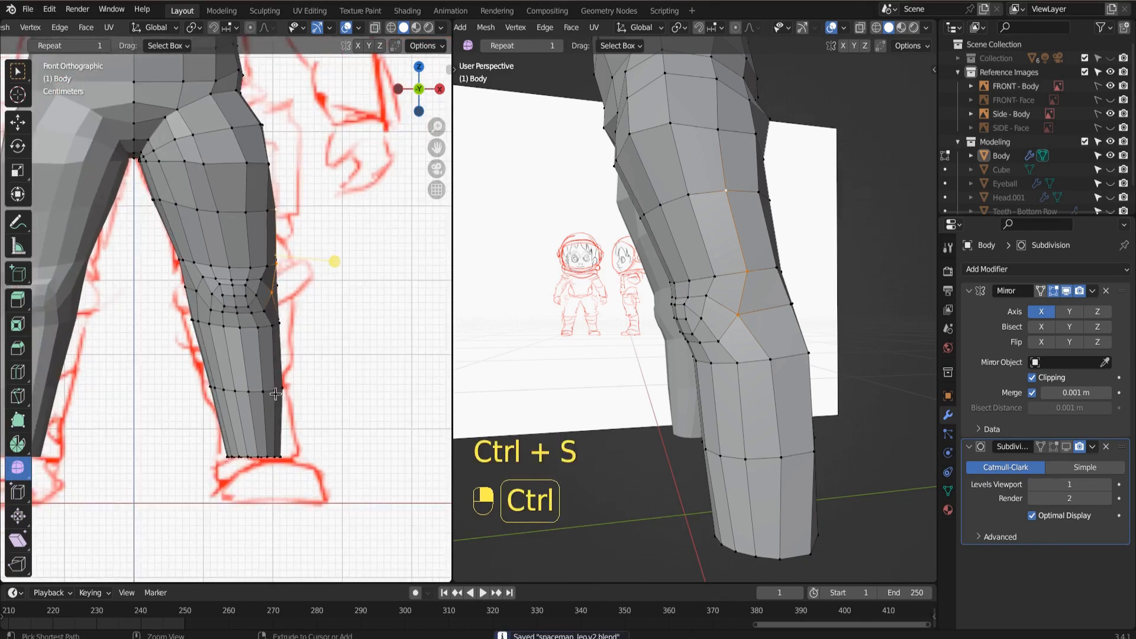